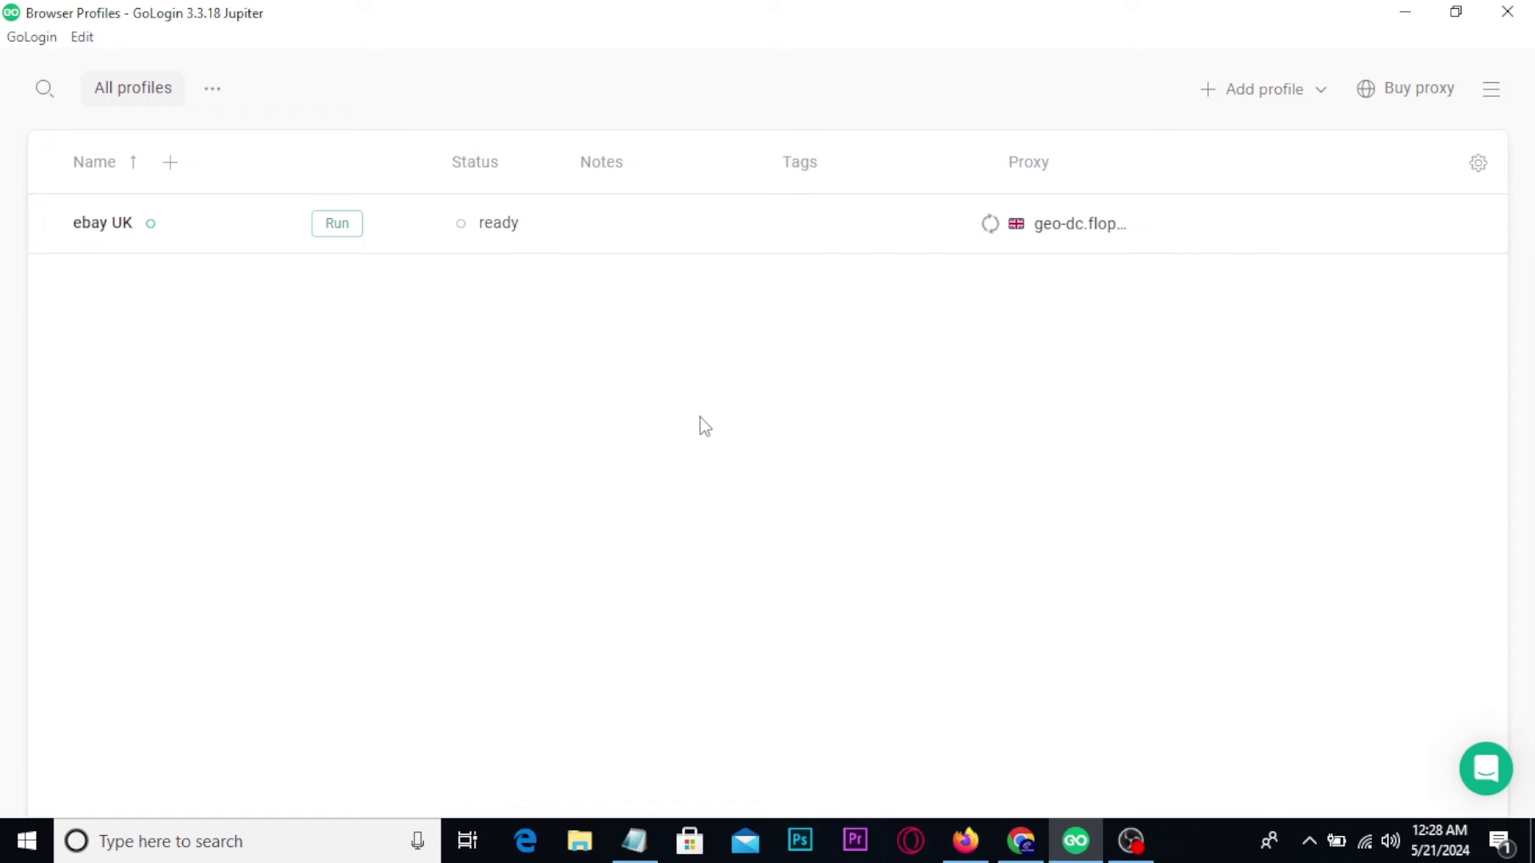
Run the ebay UK profile and maximize its browser window
left_click(338, 228)
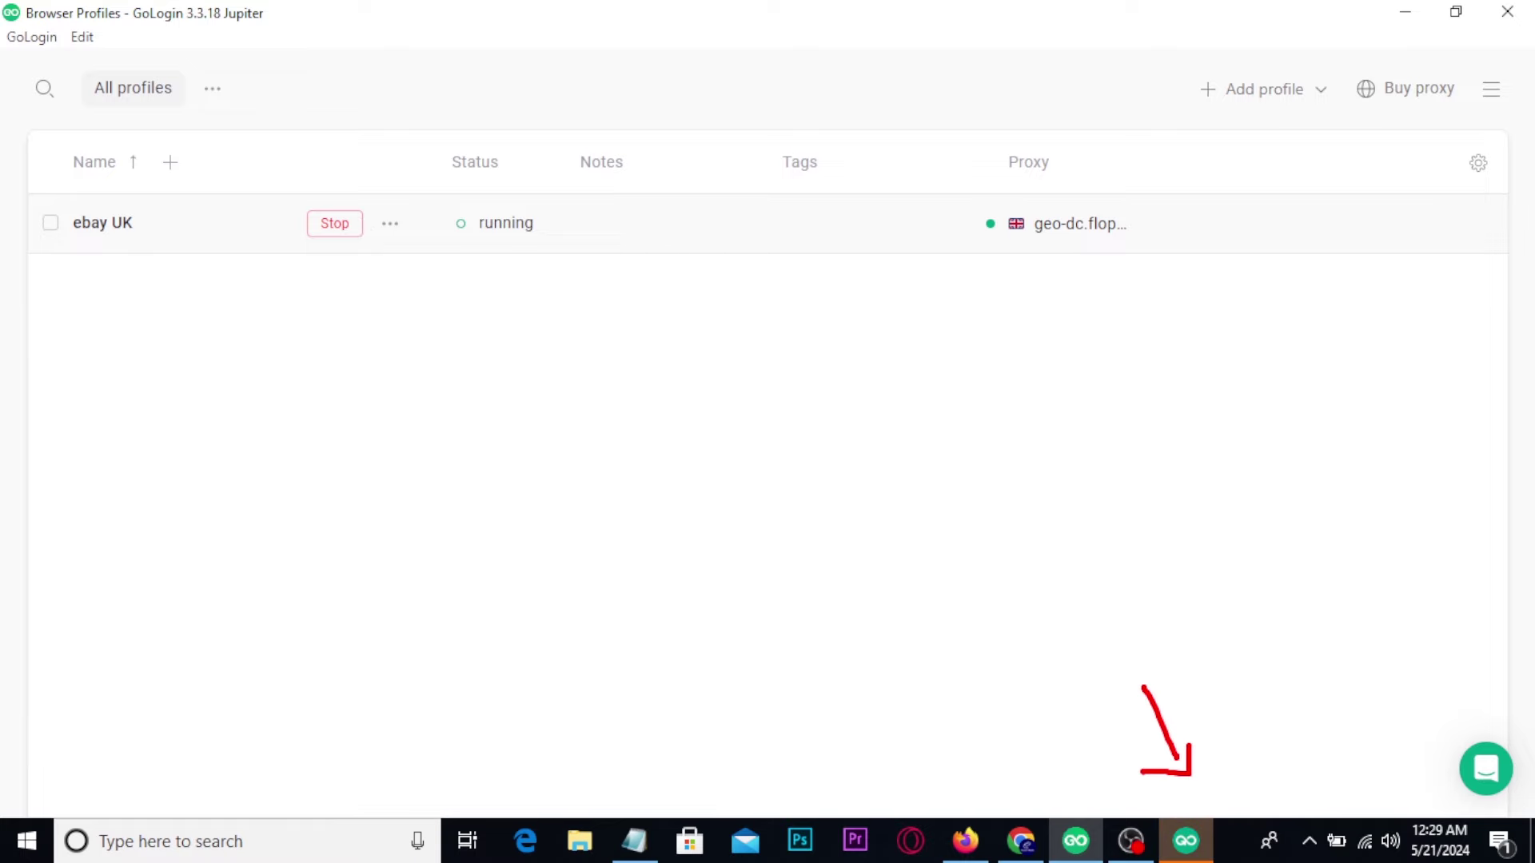
left_click(1188, 847)
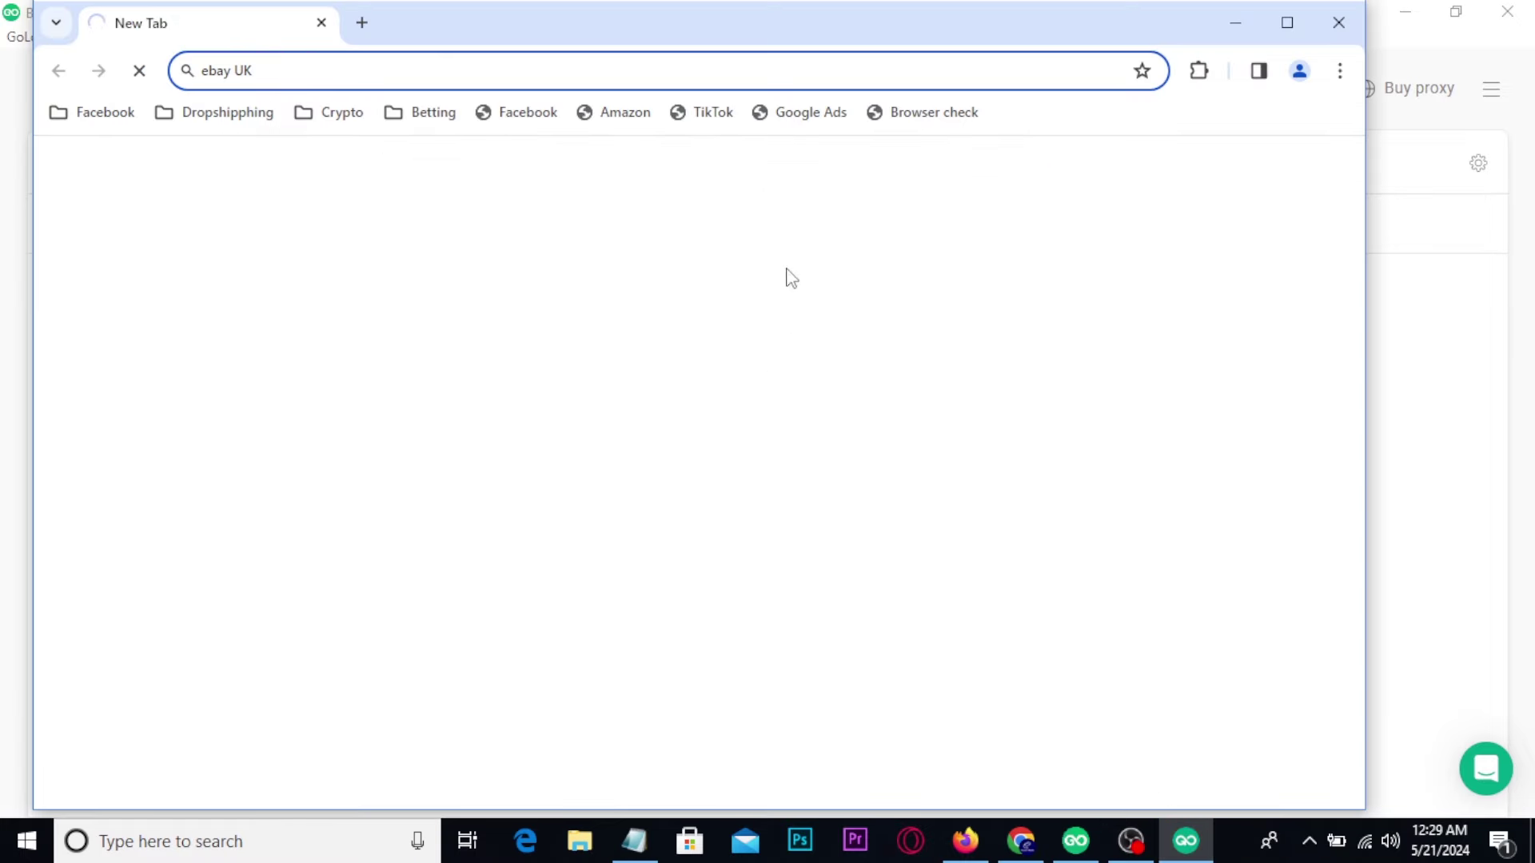
left_click(1287, 24)
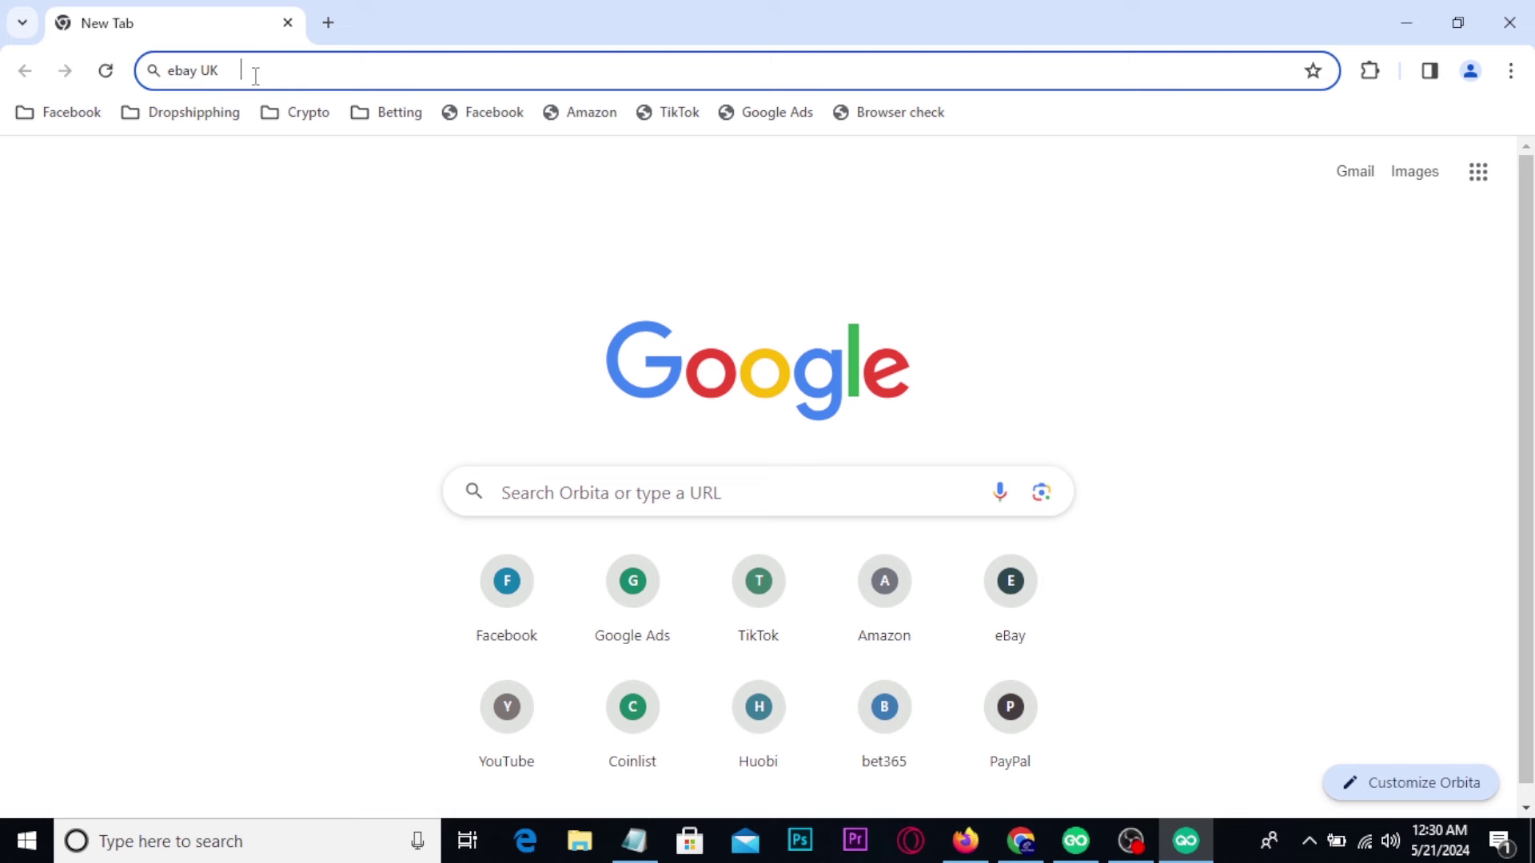
Open costco.co.uk in the ebay UK profile's browser and look over the home page
type("costco.co.uk")
key("Return")
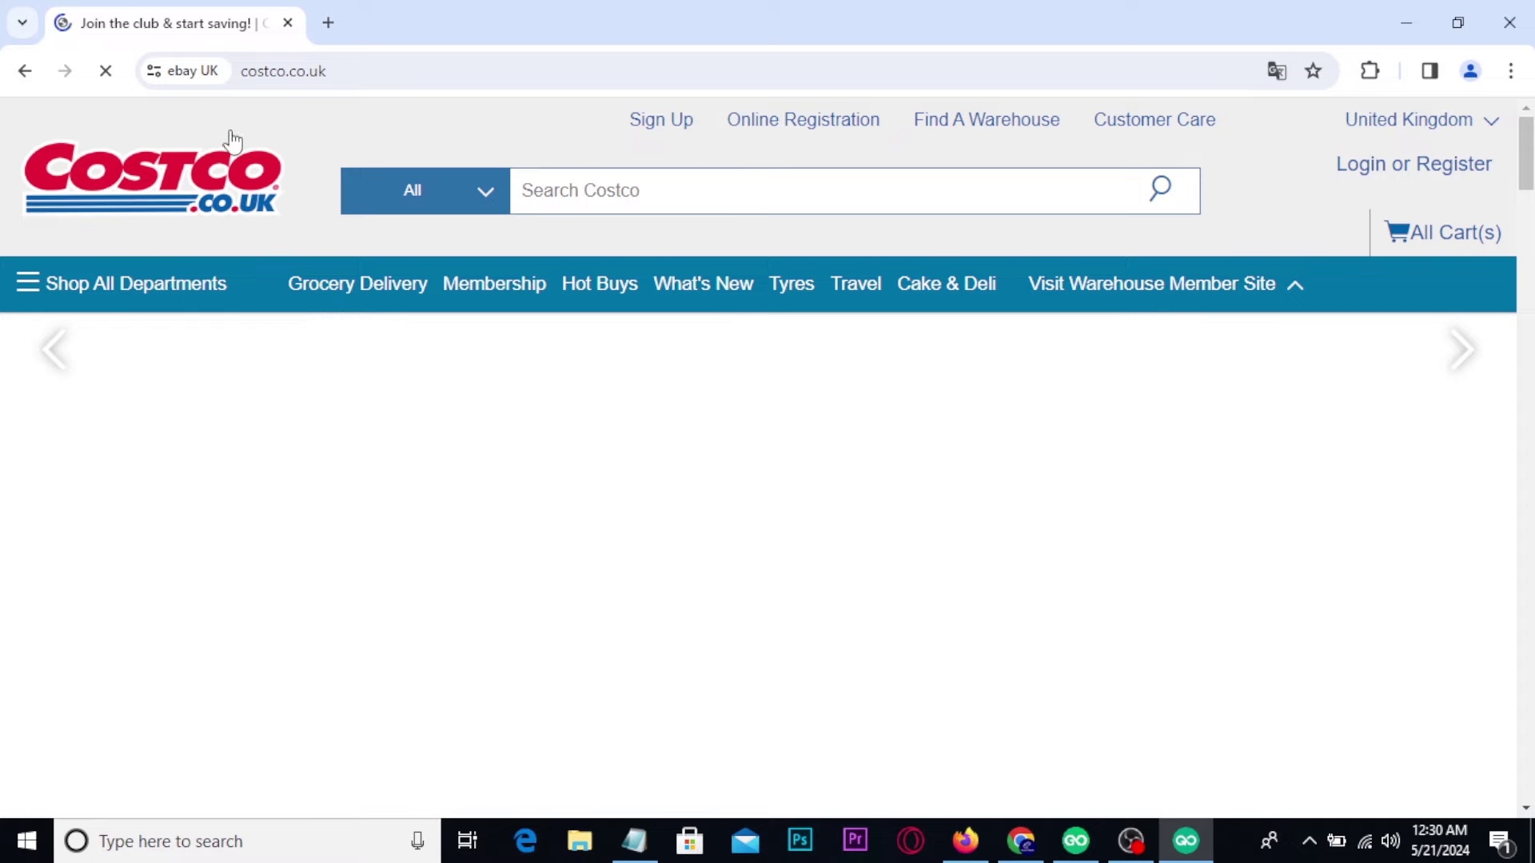
scroll(192, 535, "down", 10)
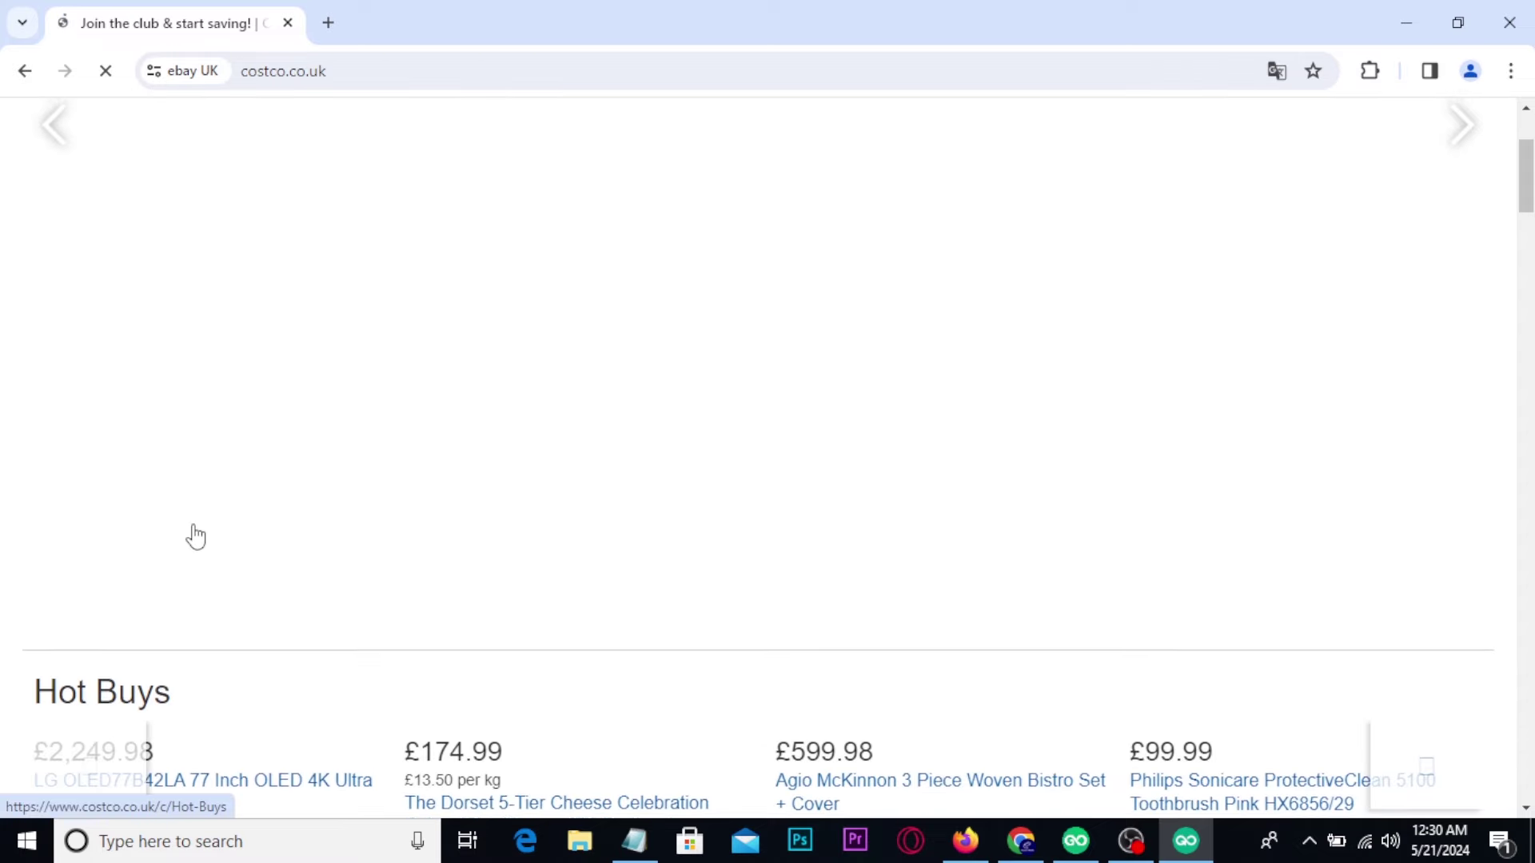
scroll(195, 535, "up", 10)
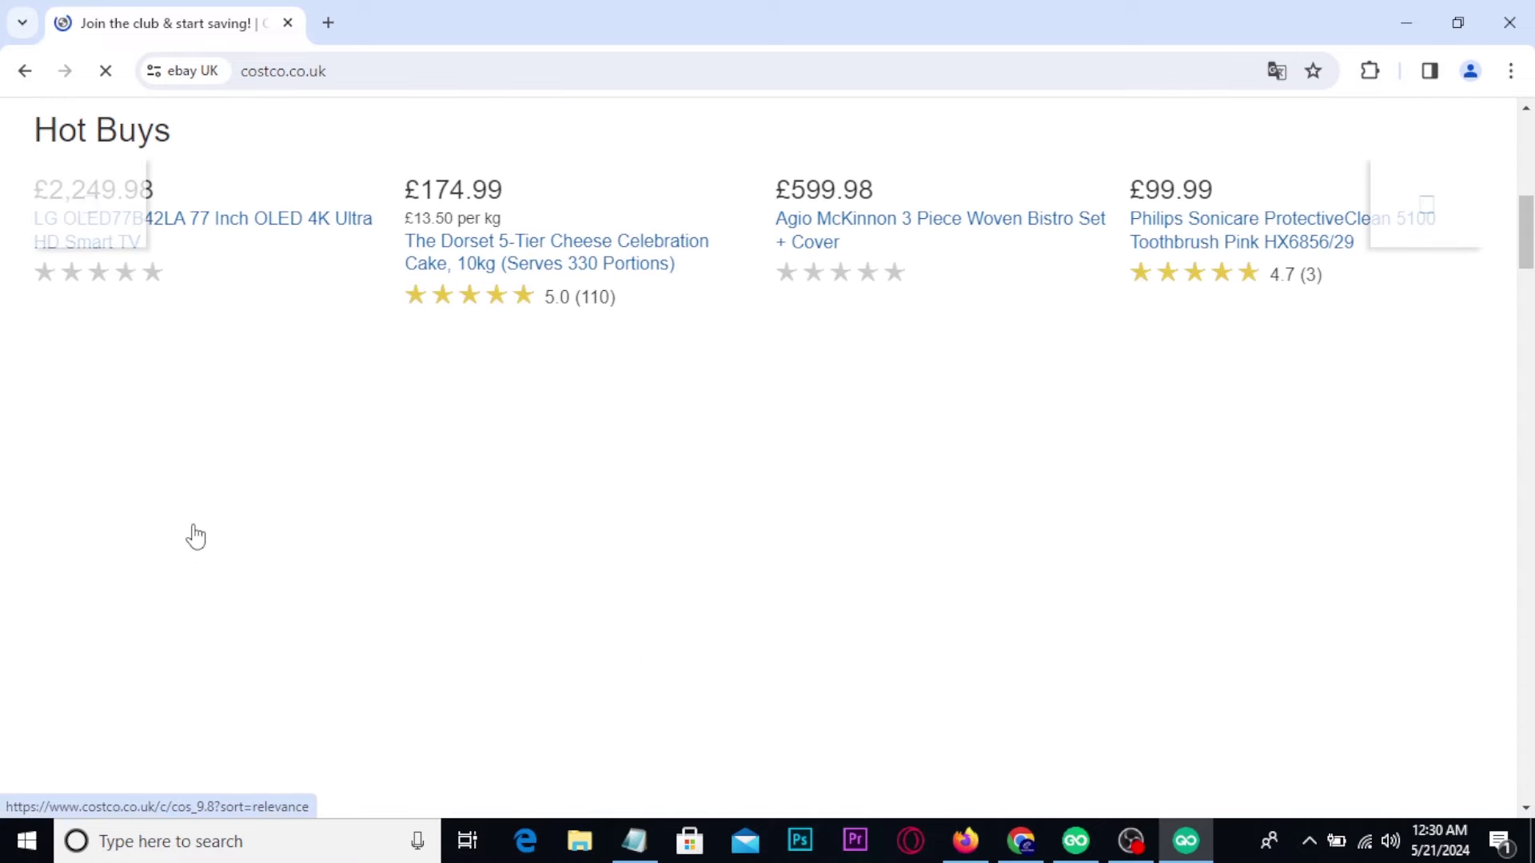
Search for ebay in a new tab, and return to the Costco page
left_click(330, 24)
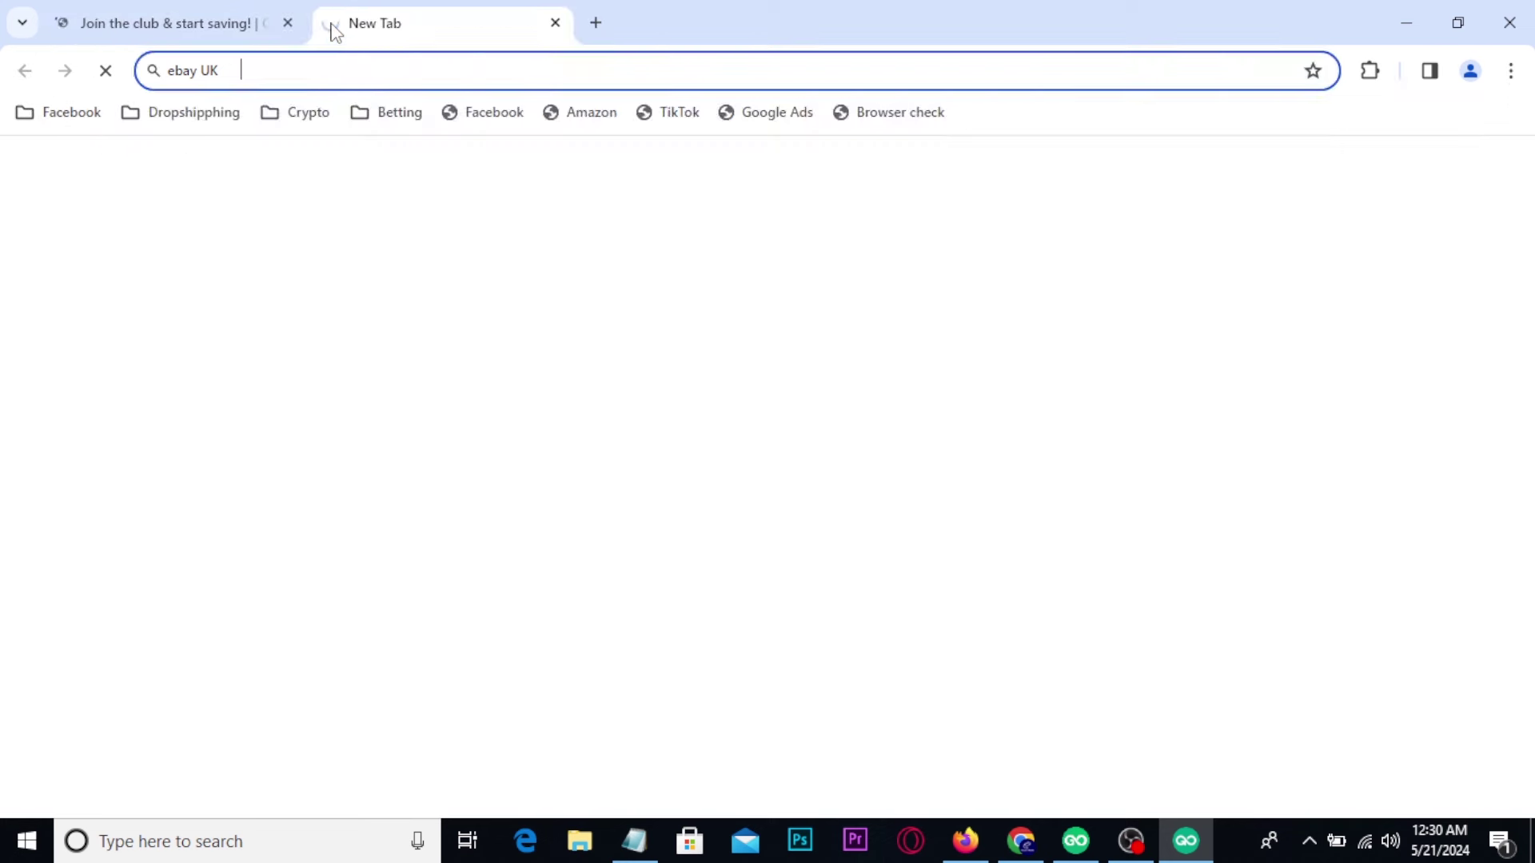
type("ebay")
key("Return")
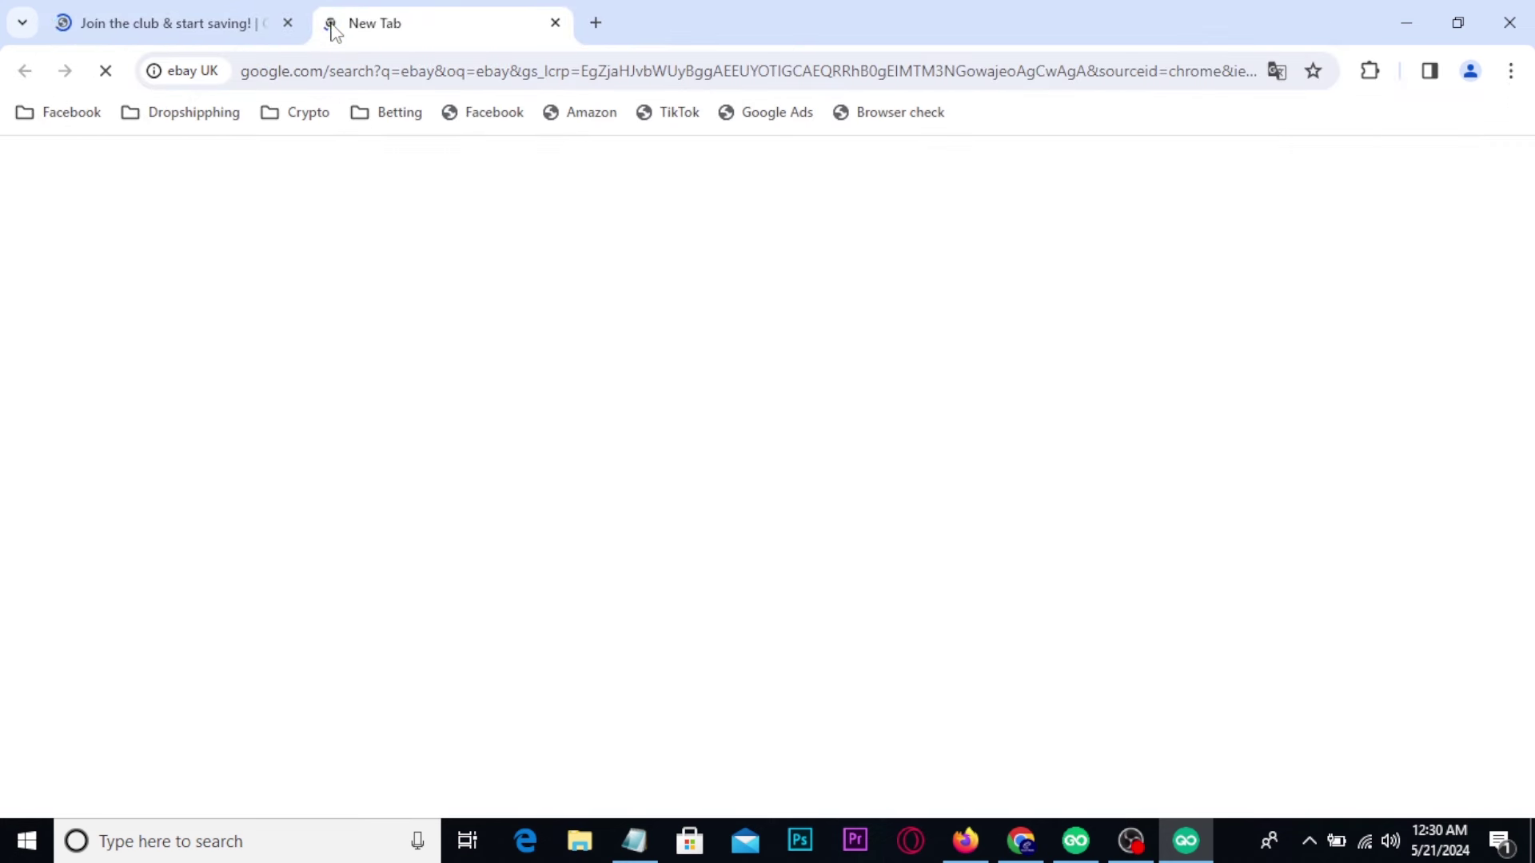
left_click(188, 24)
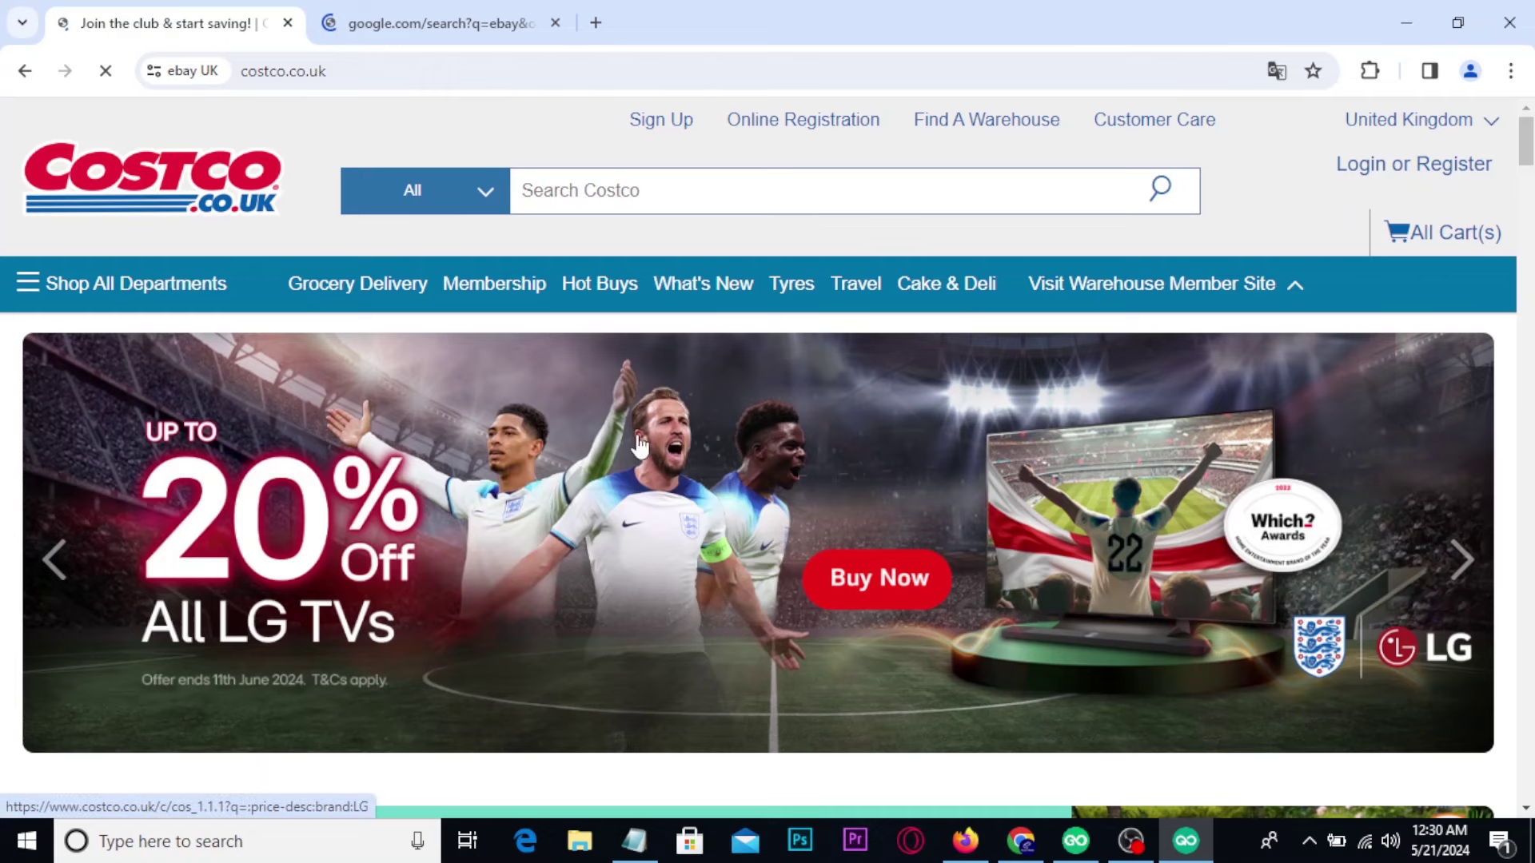
Switch to Chrome and examine the IPv4 addresses in the Proxy-Seller orders list
key("alt+Tab")
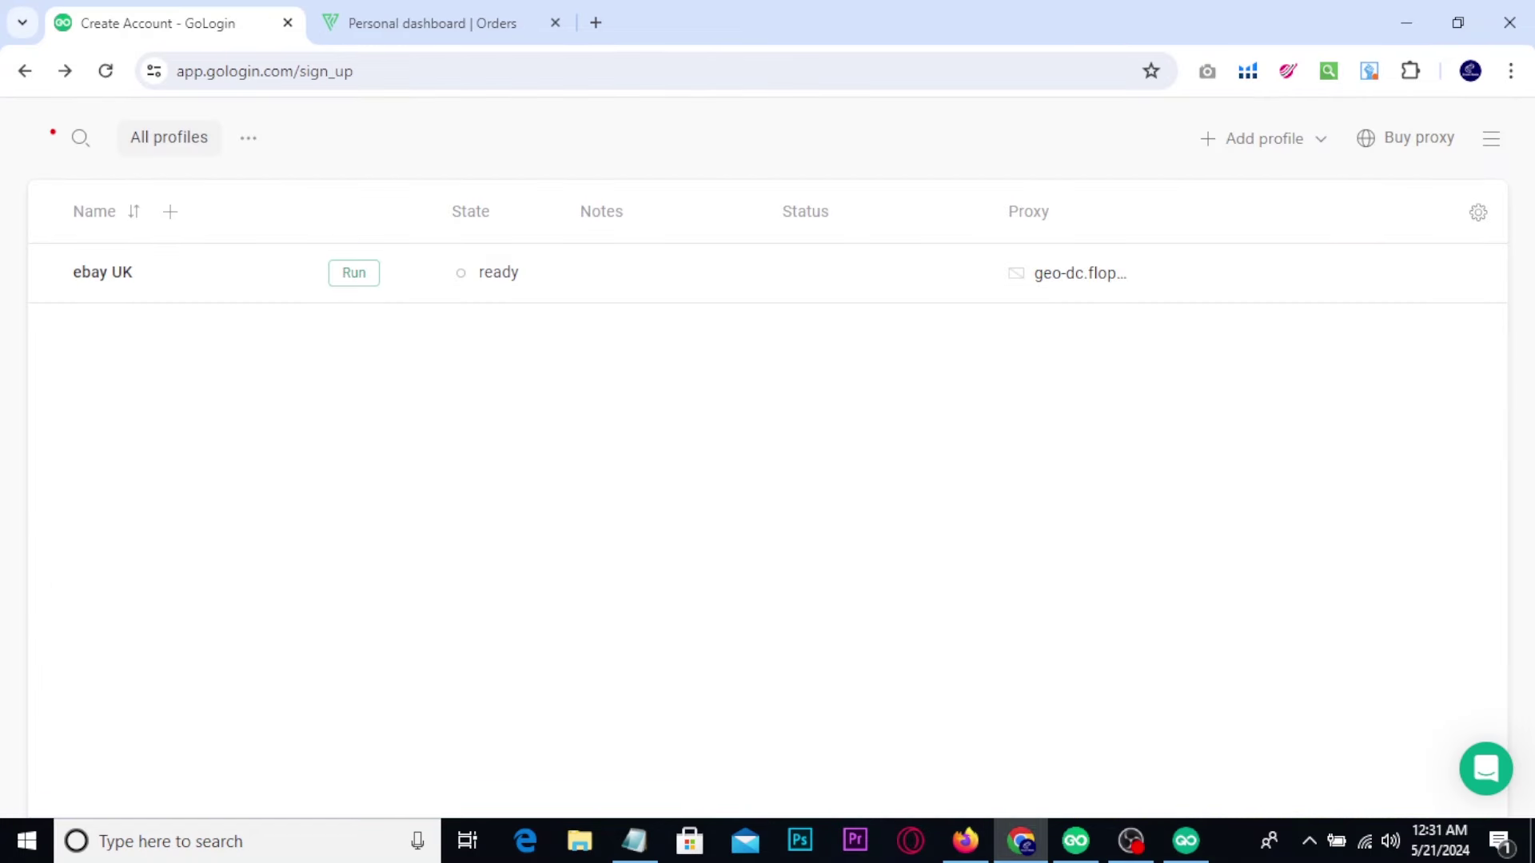
left_click(468, 22)
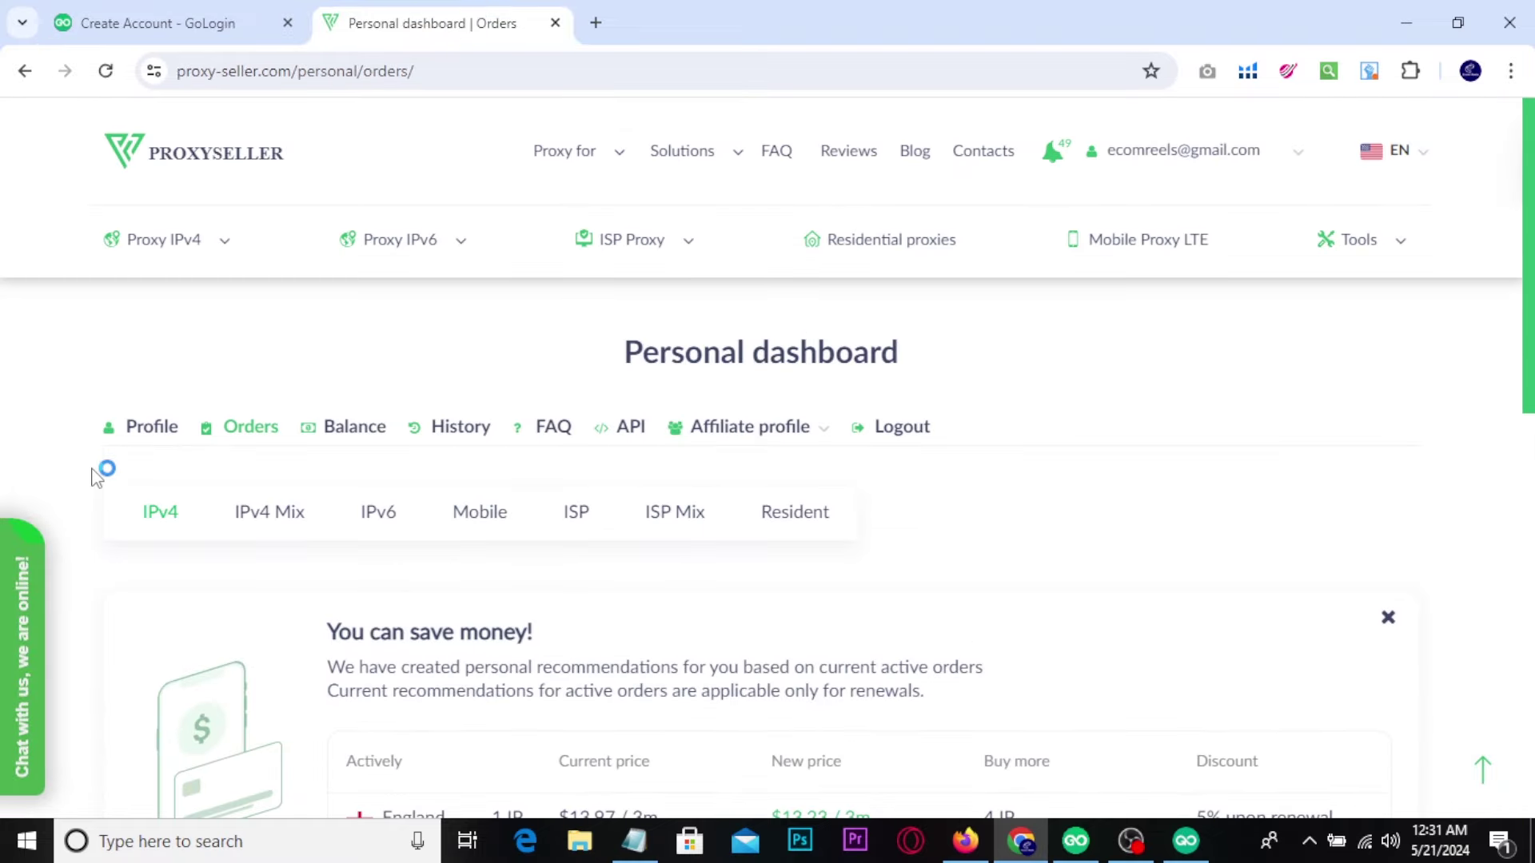
left_click(232, 16)
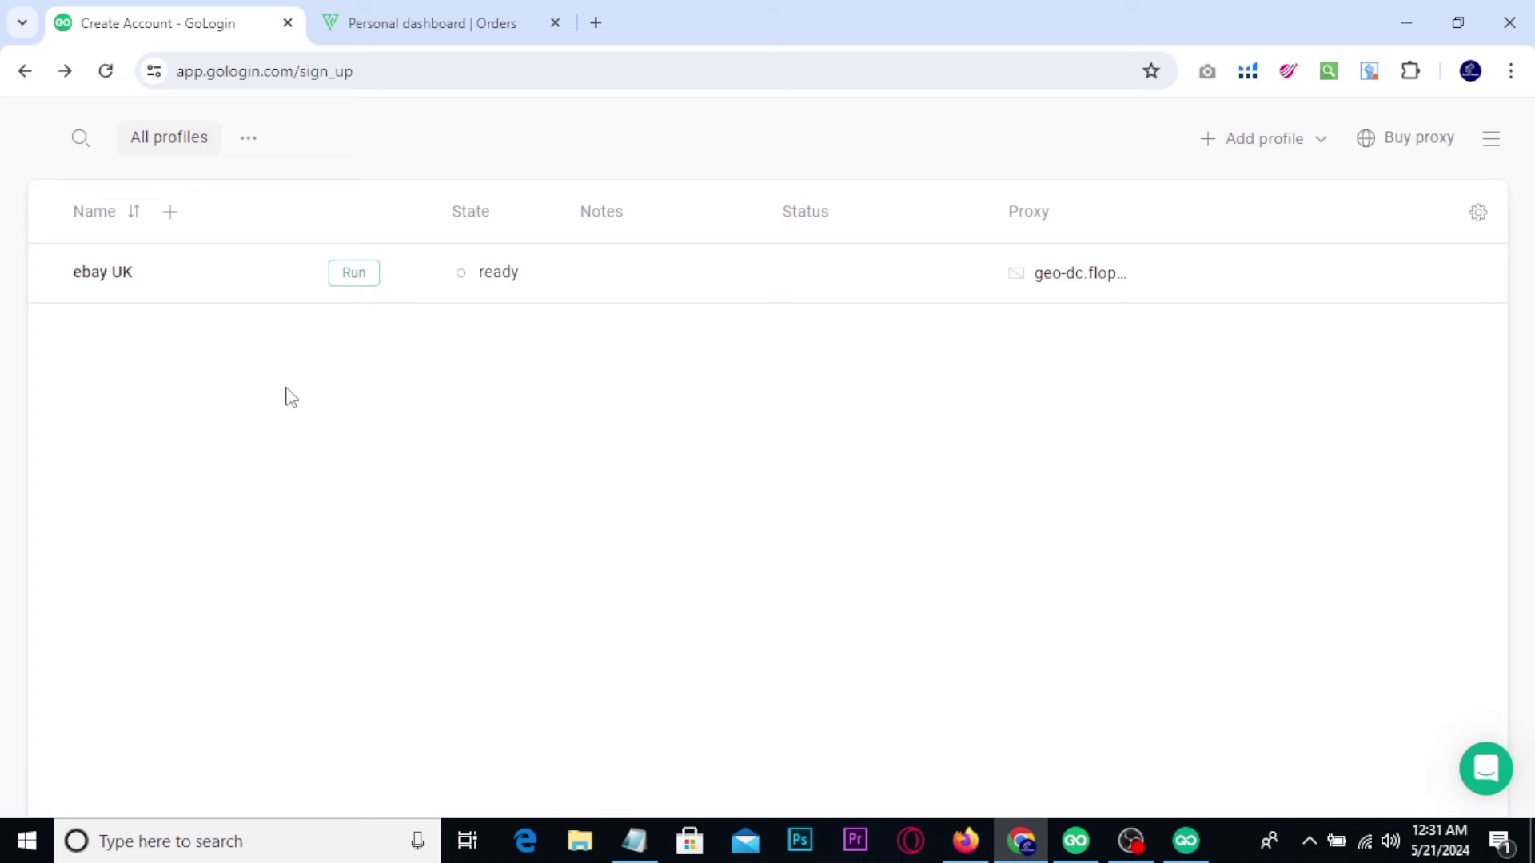
left_click(400, 36)
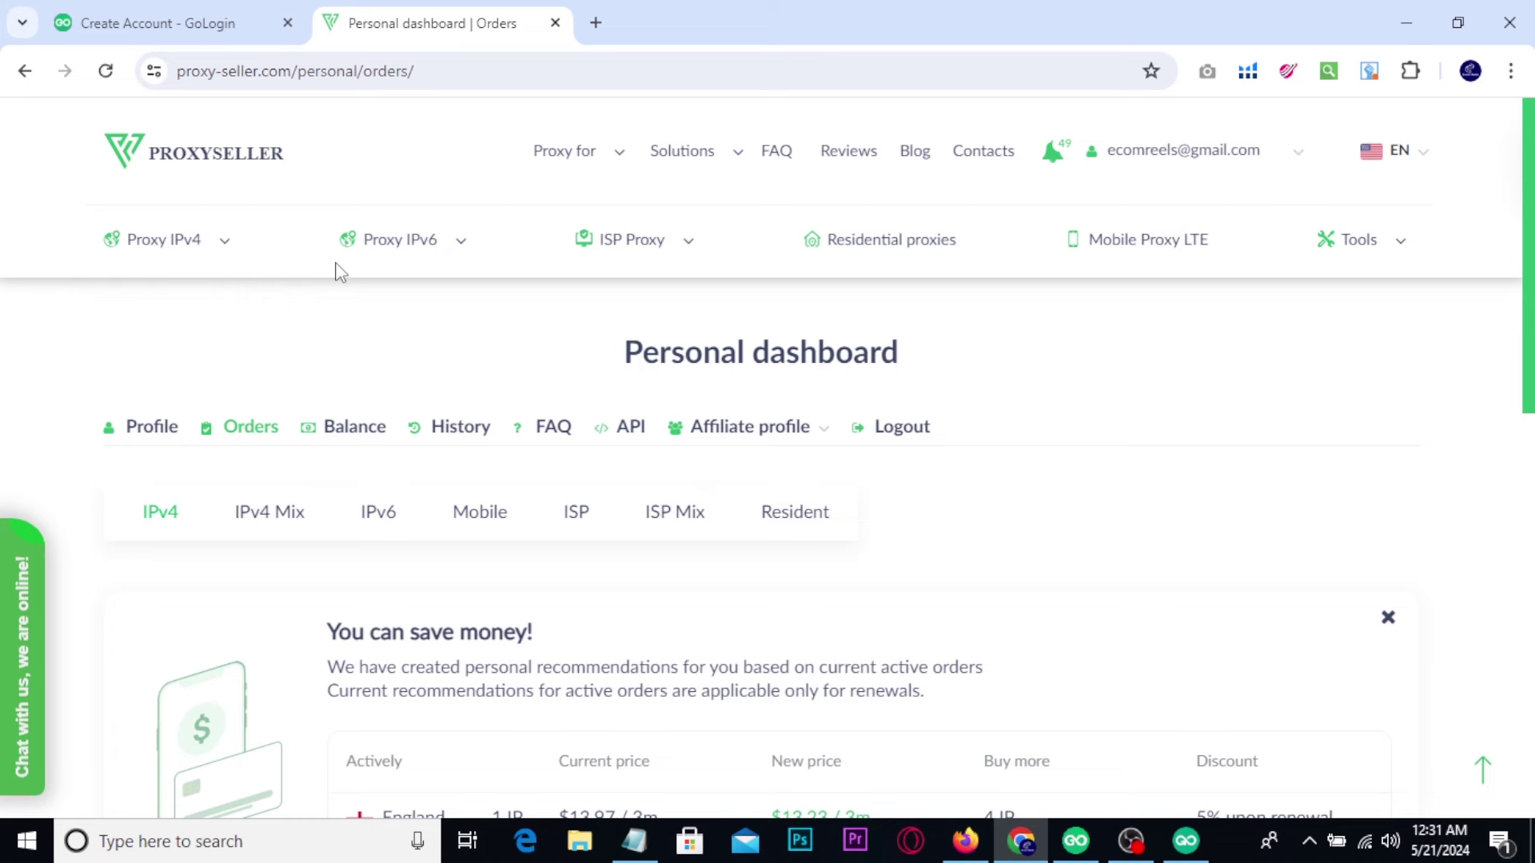
scroll(243, 439, "down", 10)
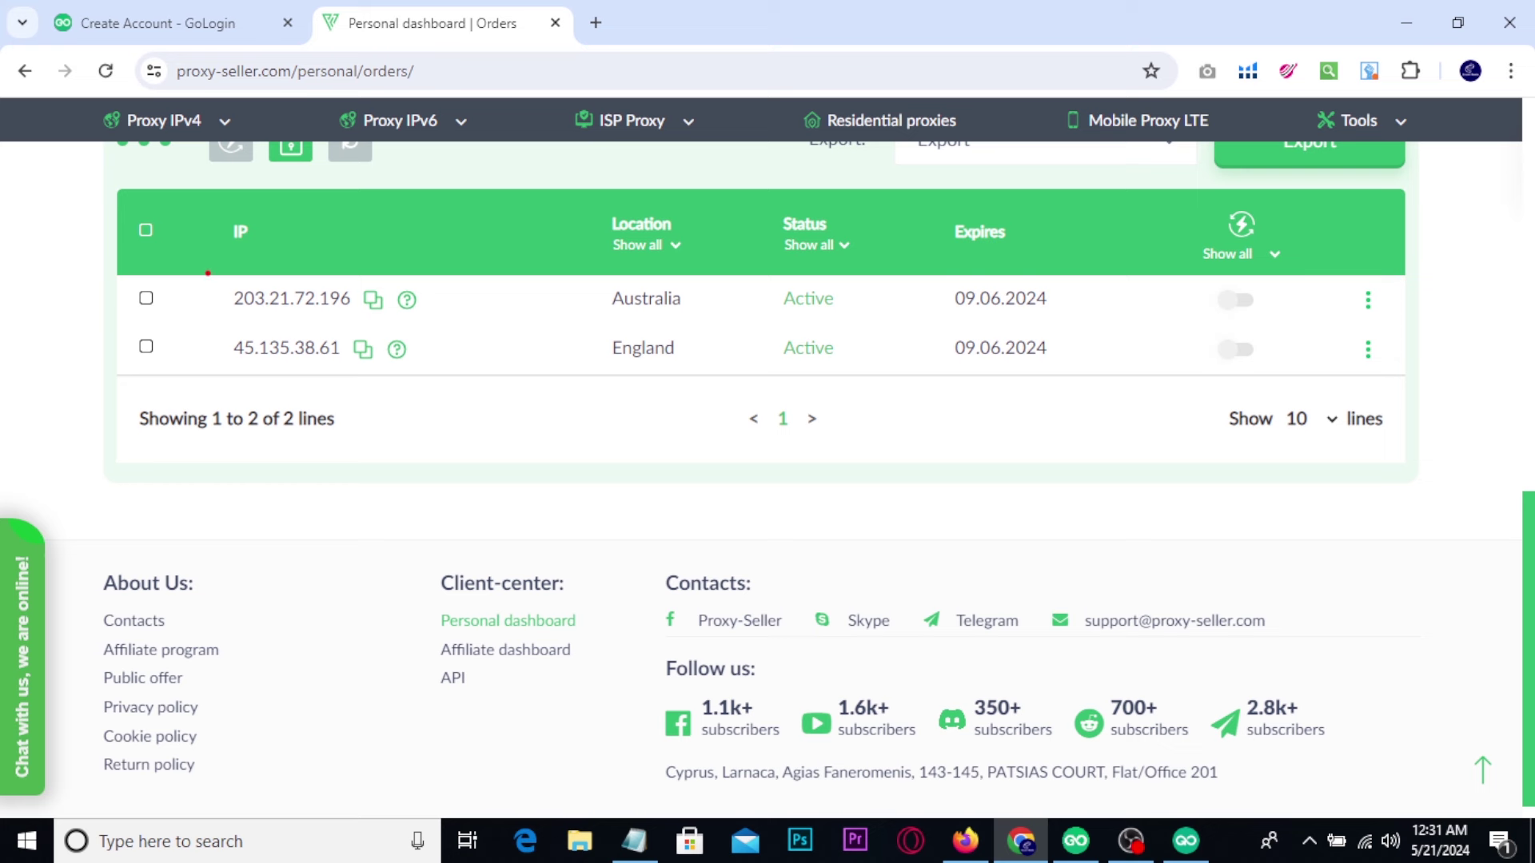
left_click_drag(196, 266, 447, 412)
left_click_drag(485, 347, 578, 317)
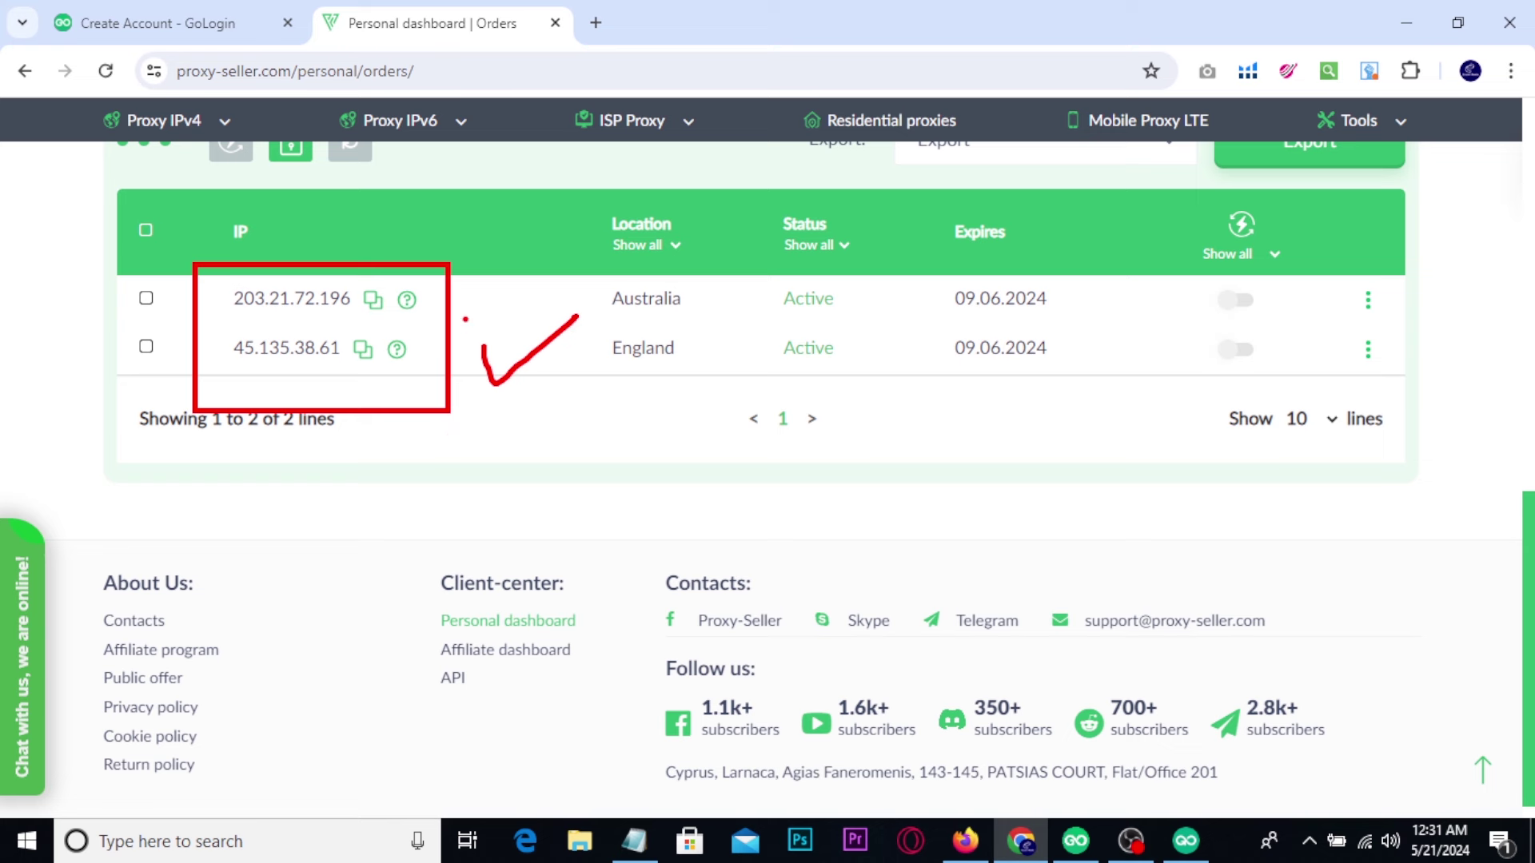
mouse_move(949, 372)
left_mouse_down()
mouse_move(1014, 240)
mouse_move(1009, 423)
mouse_move(915, 385)
left_mouse_up()
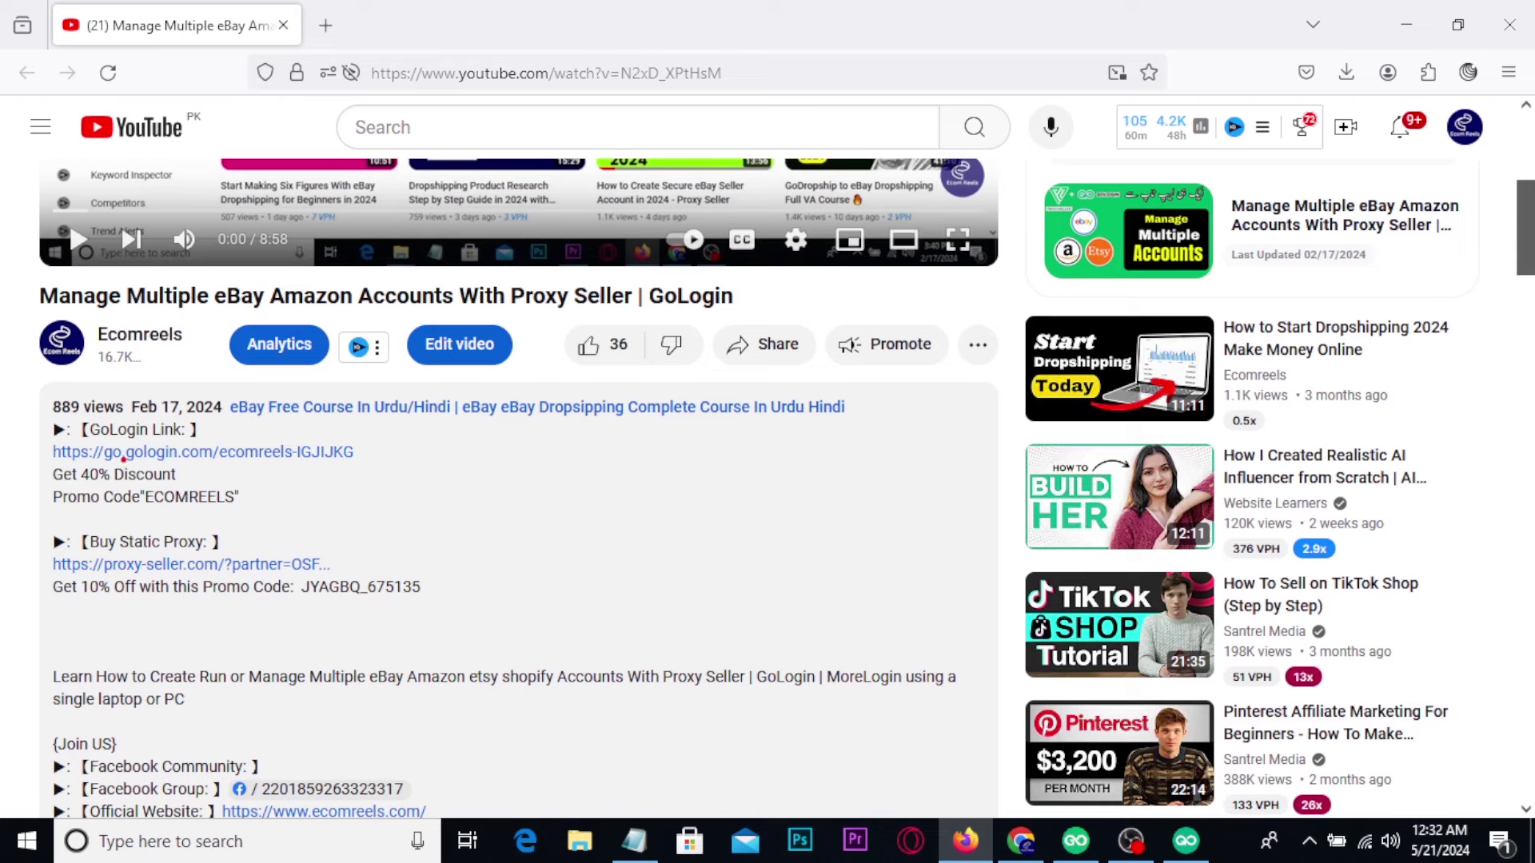
Examine the GoLogin and static proxy links with their discount offers in the YouTube video description
left_click_drag(16, 401, 394, 625)
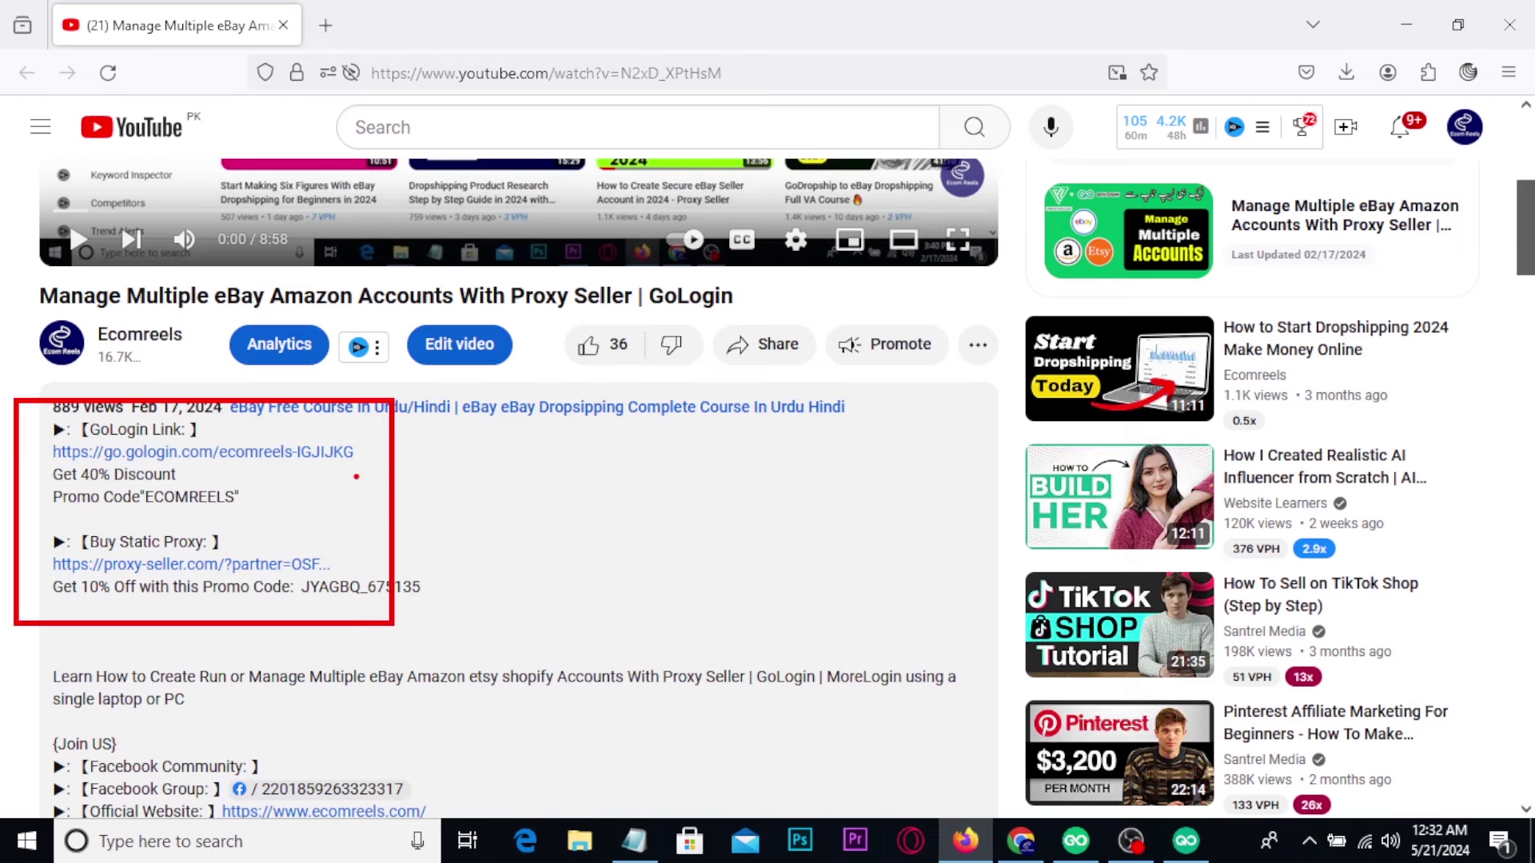
mouse_move(365, 449)
left_mouse_down()
mouse_move(371, 467)
mouse_move(422, 444)
left_mouse_up()
key("Escape")
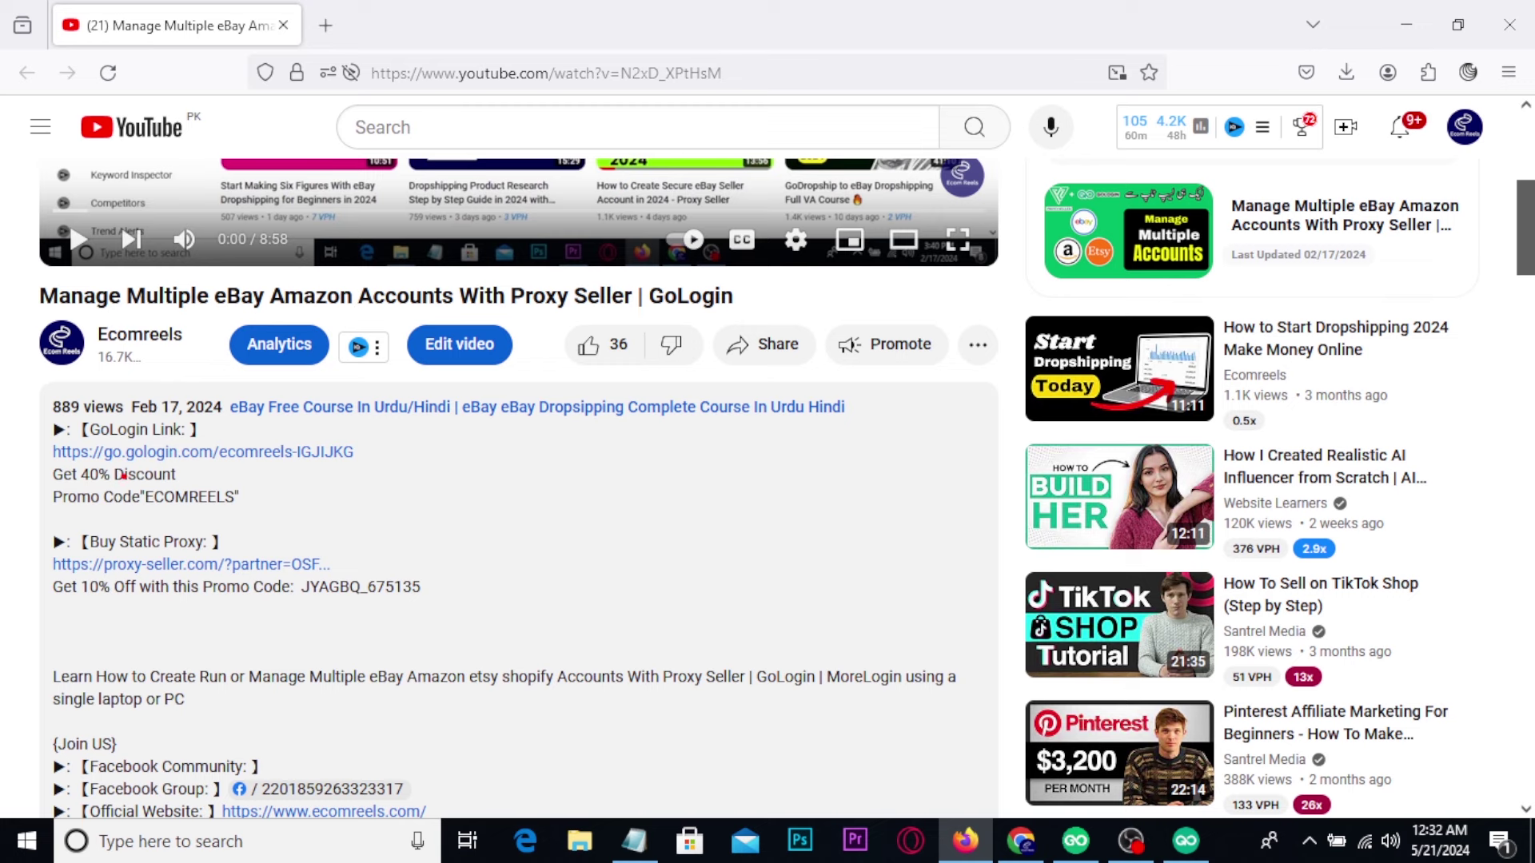
left_click_drag(168, 473, 212, 468)
left_click_drag(254, 523, 314, 488)
key("Escape")
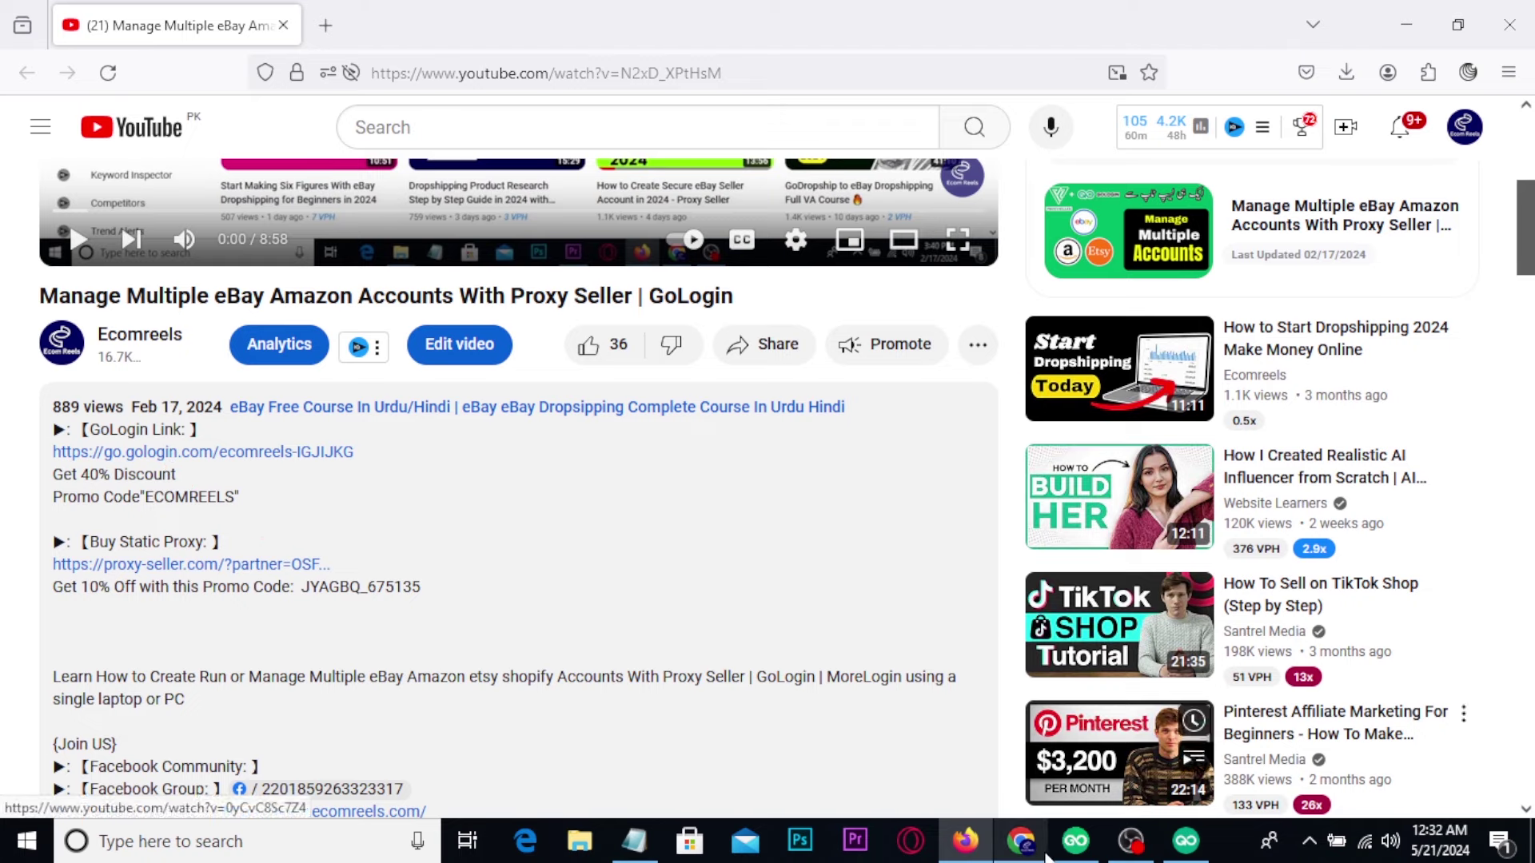
Close the ebay UK profile's browser window and return to the GoLogin profile list
left_click(1186, 841)
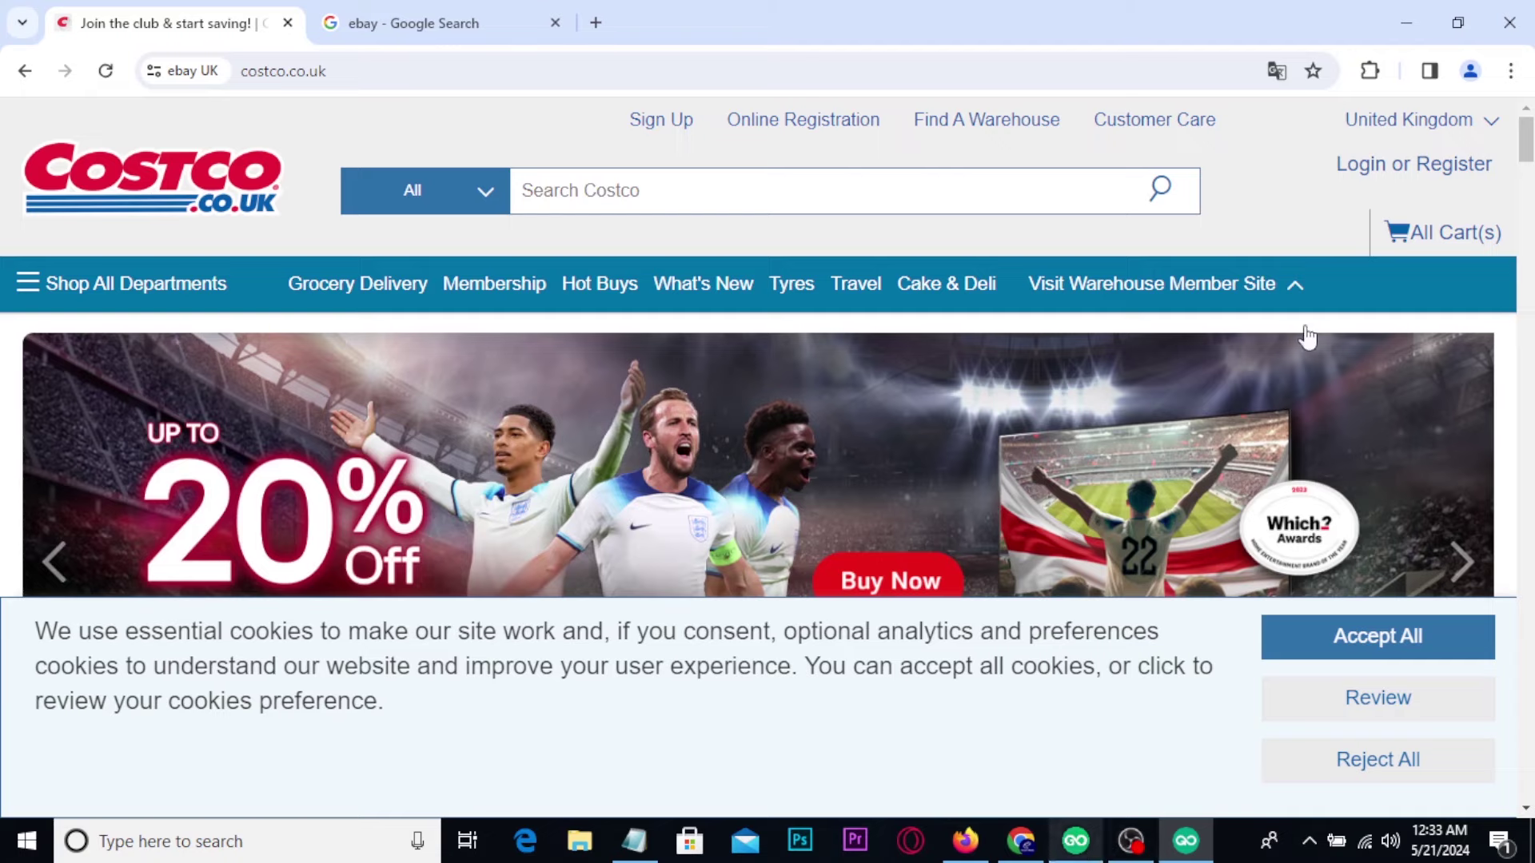
left_click(1509, 22)
left_click(1075, 841)
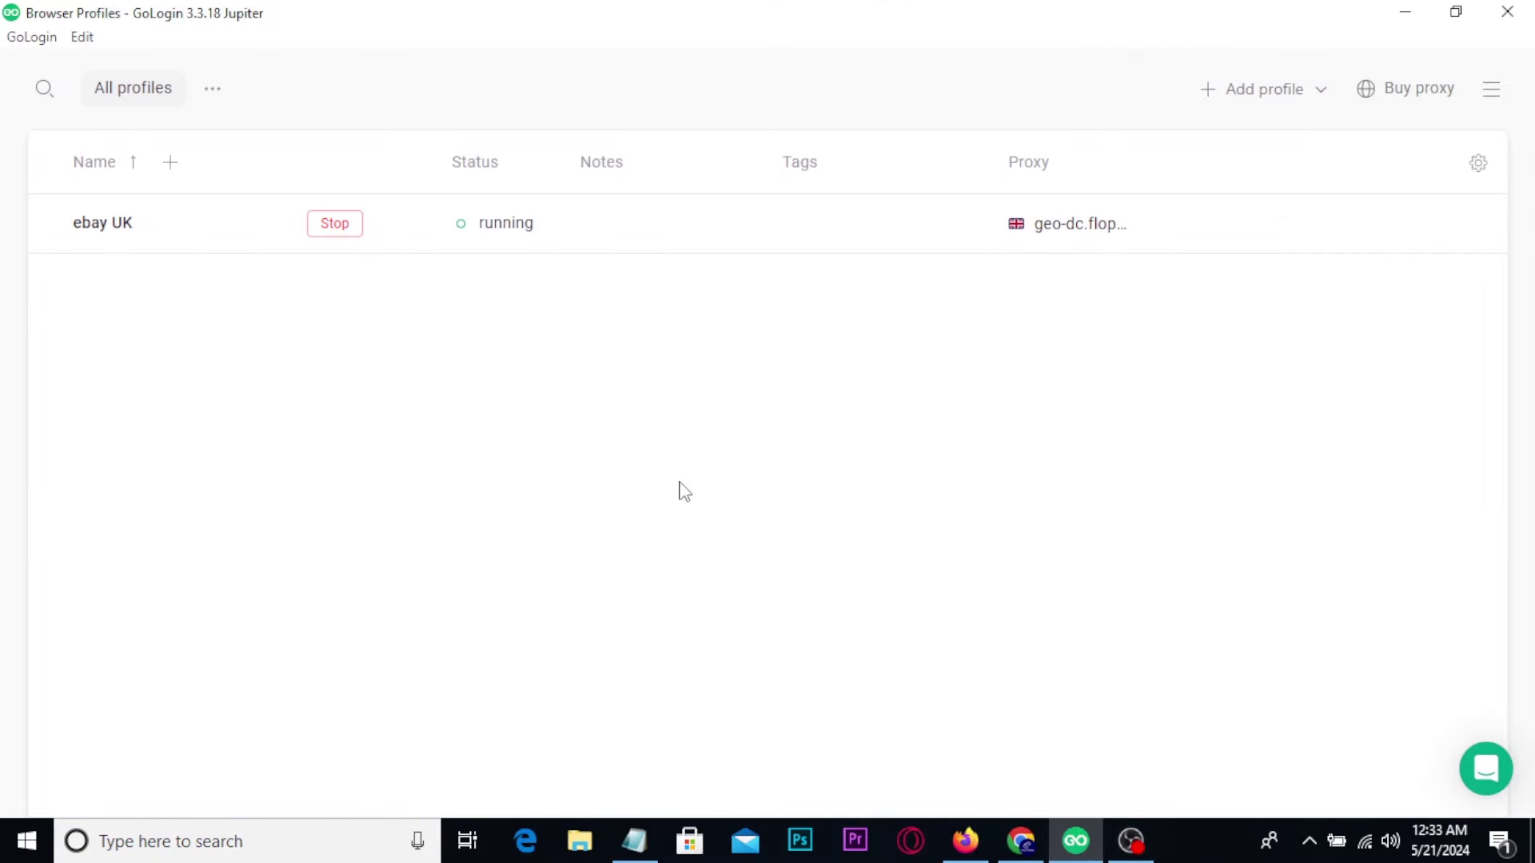
Switch to the Proxy-Seller orders in Chrome and check the locations and status of the purchased proxies
left_click(1021, 841)
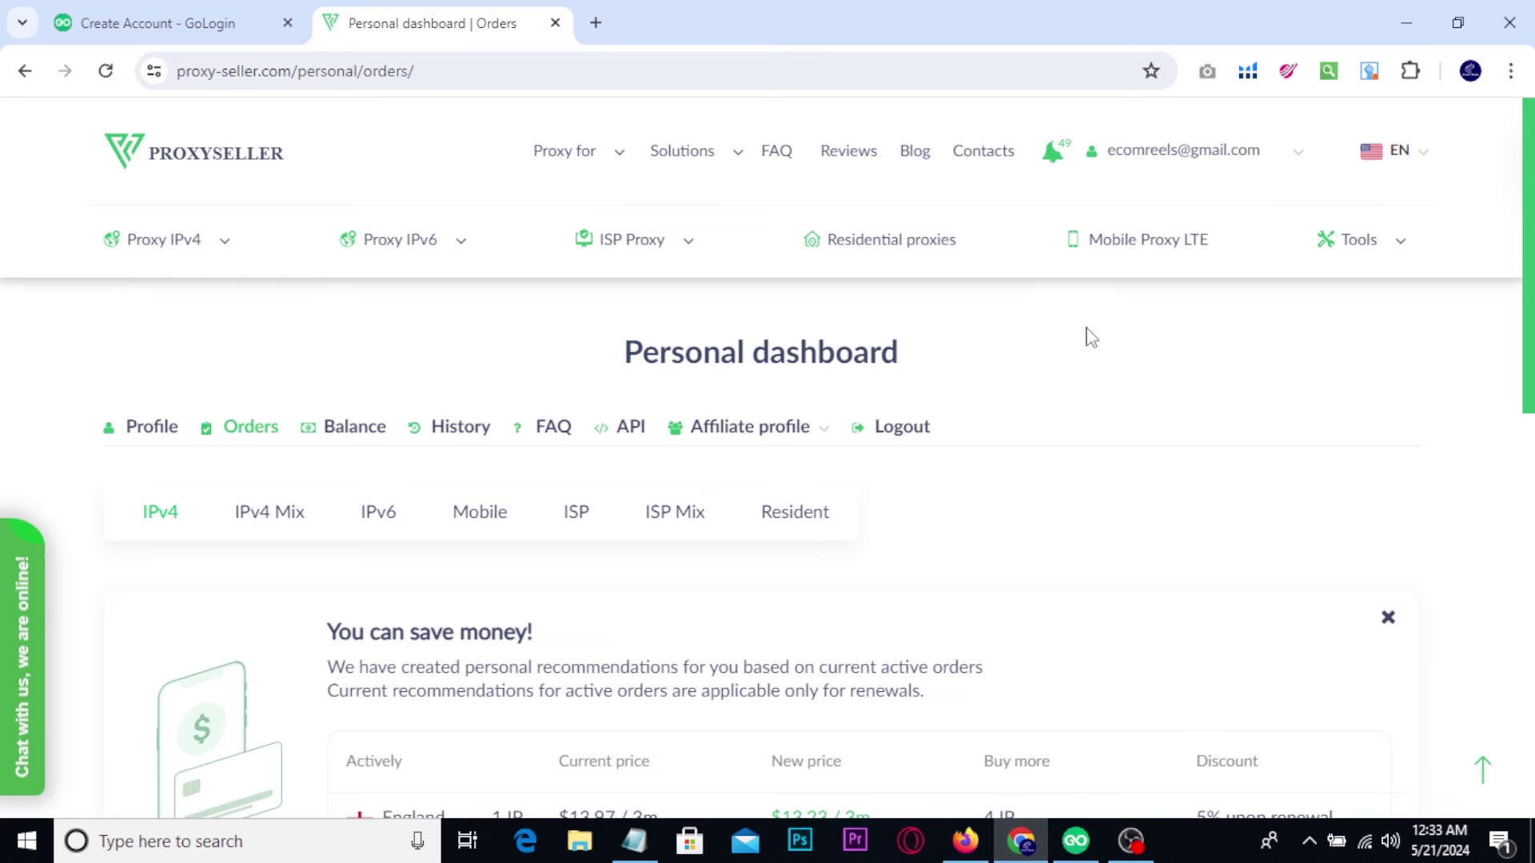
left_click(1297, 156)
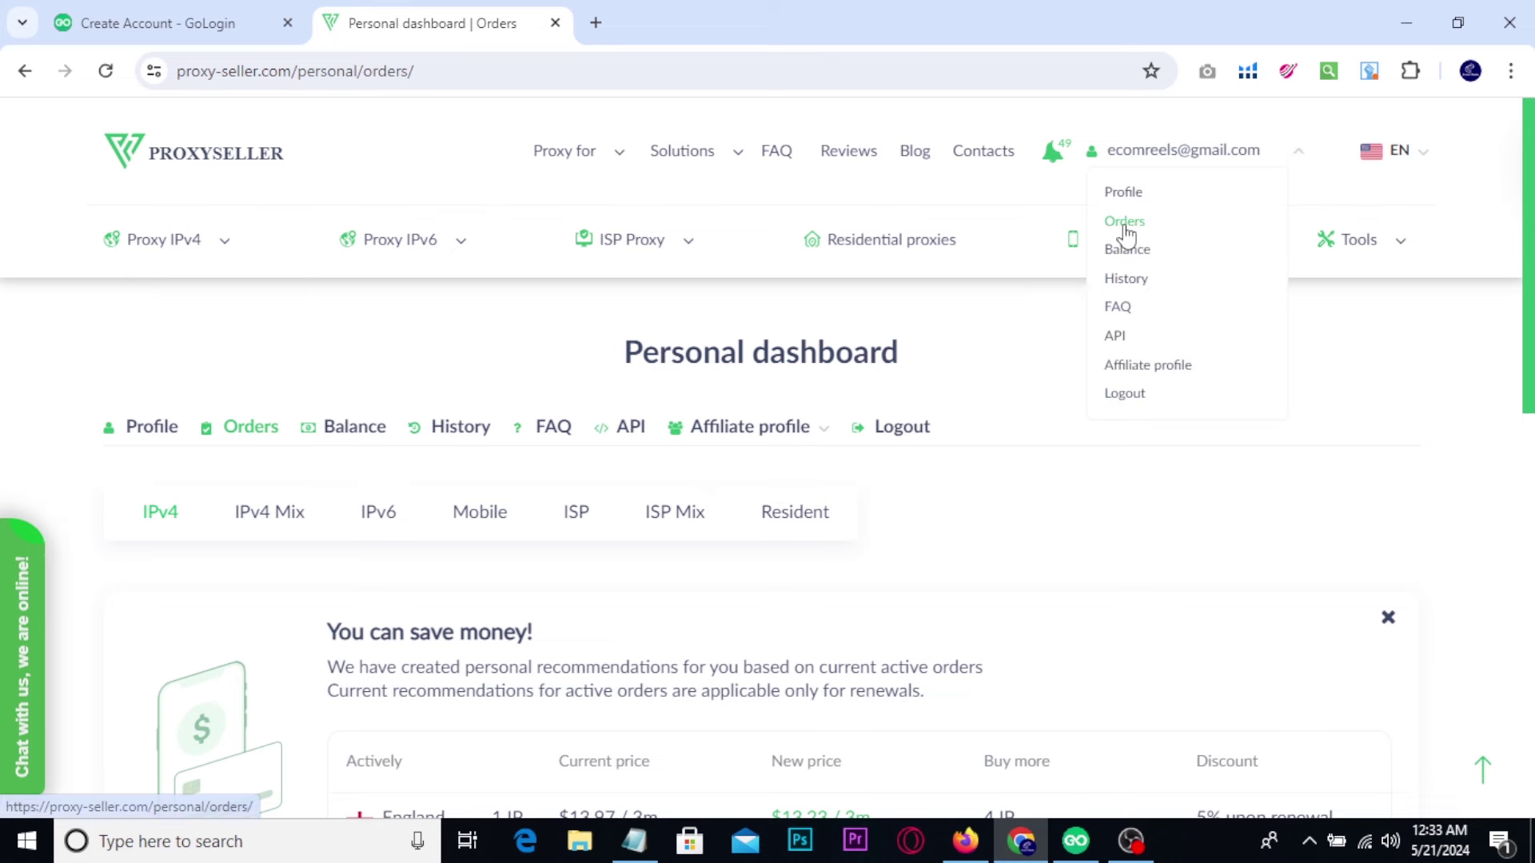
scroll(1011, 478, "down", 5)
scroll(1012, 478, "down", 5)
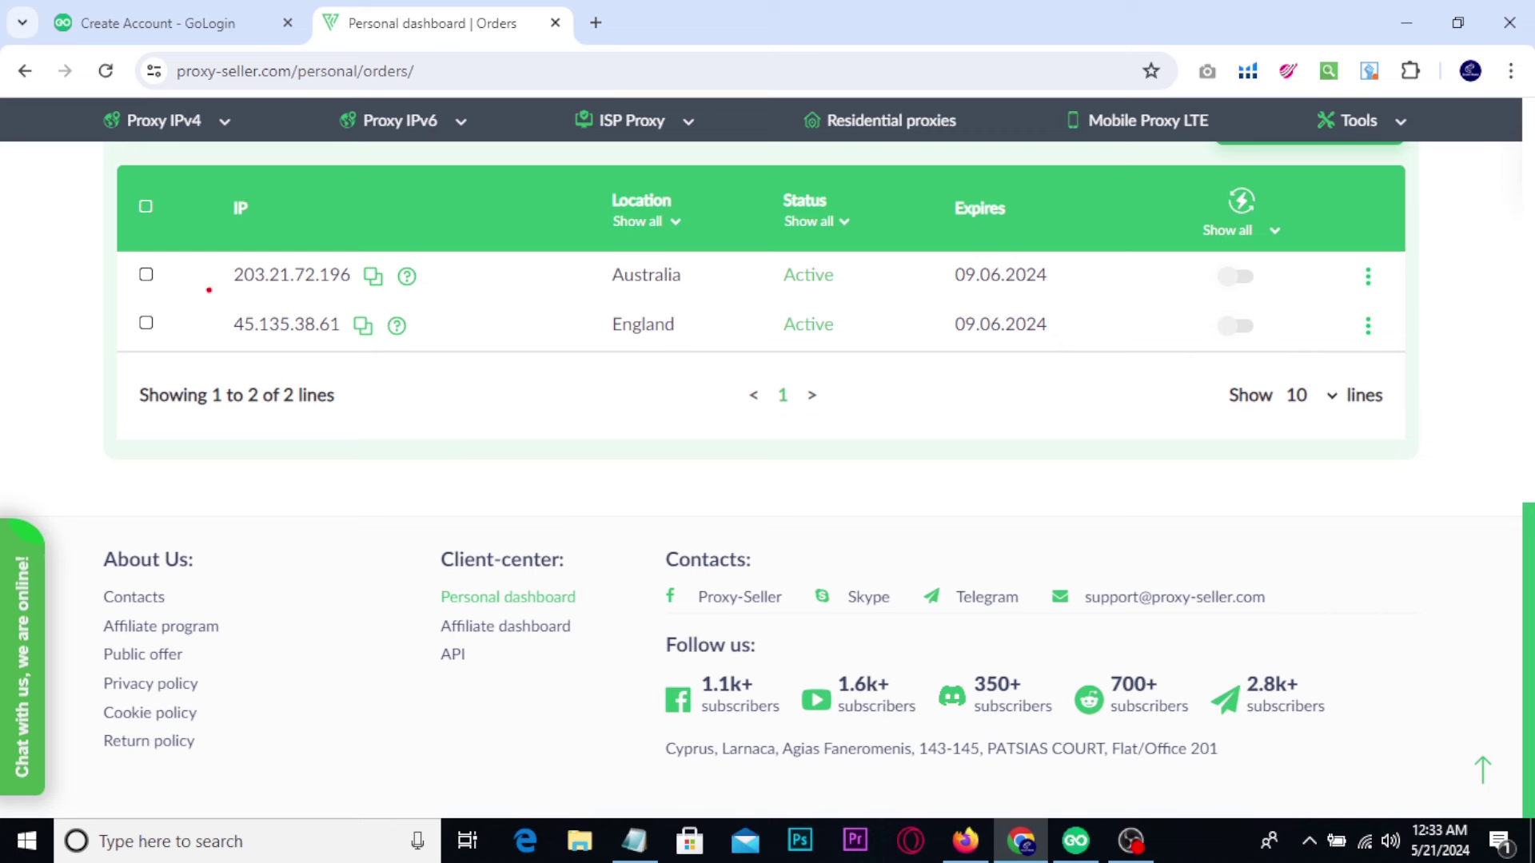
mouse_move(190, 247)
left_mouse_down()
mouse_move(368, 319)
mouse_move(852, 410)
left_mouse_up()
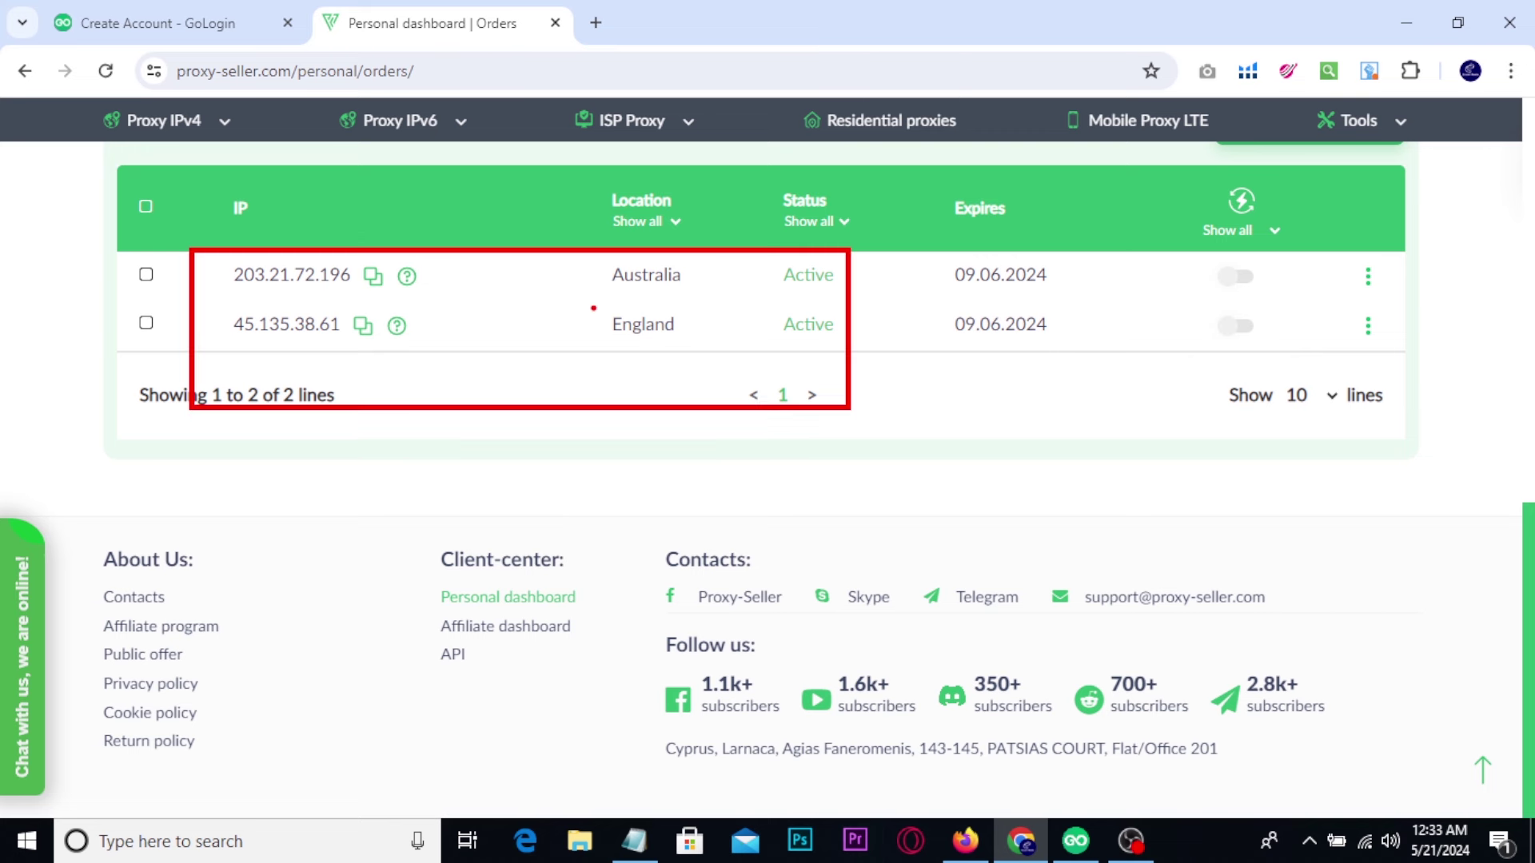
left_click_drag(591, 305, 689, 340)
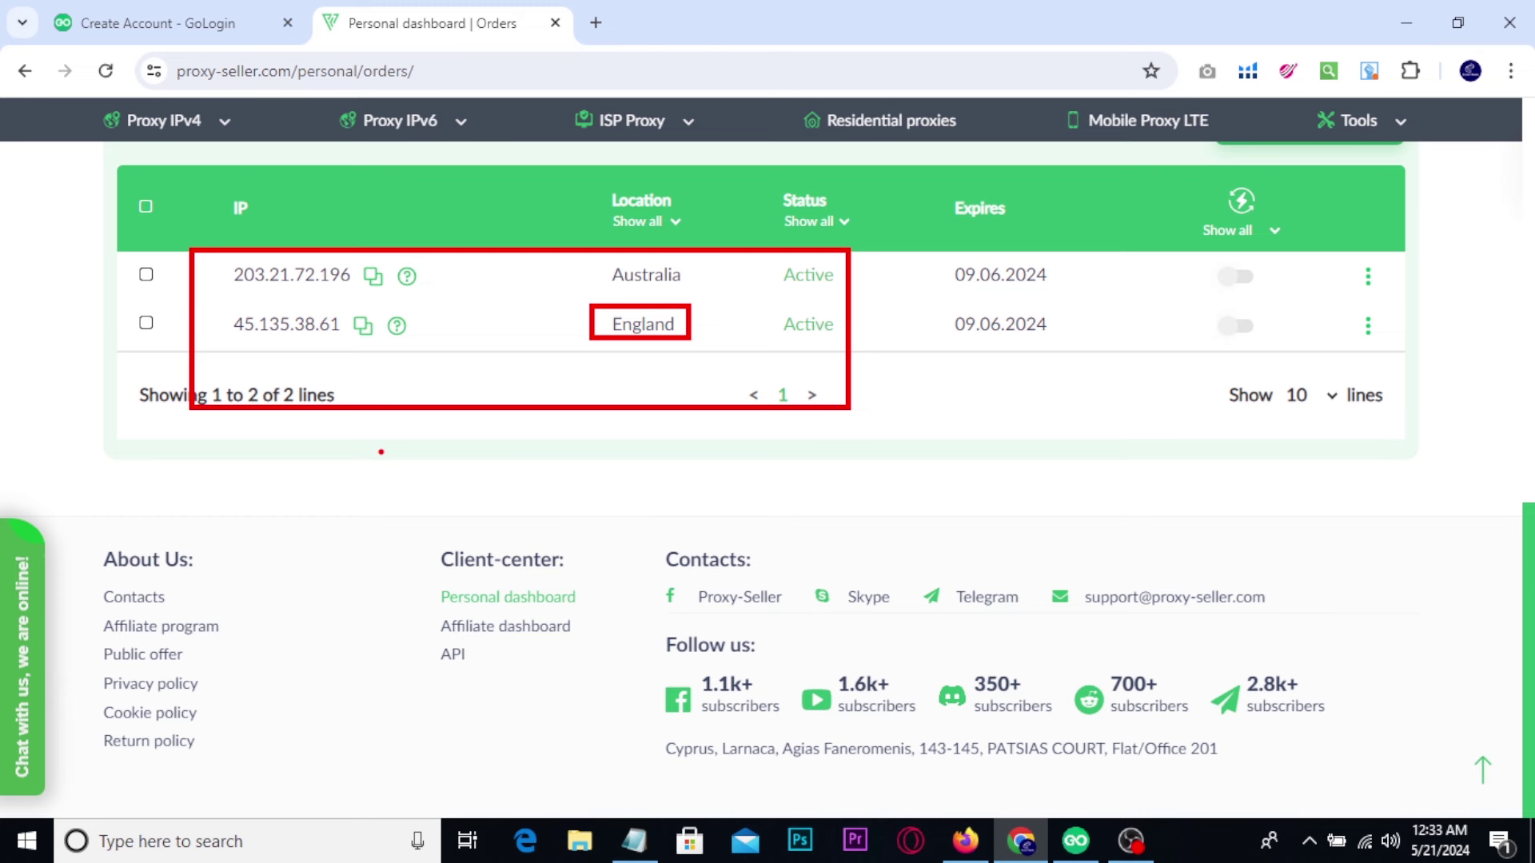
key("Escape")
Switch to GoLogin, start a new browser profile and name it custom IP
left_click(1073, 846)
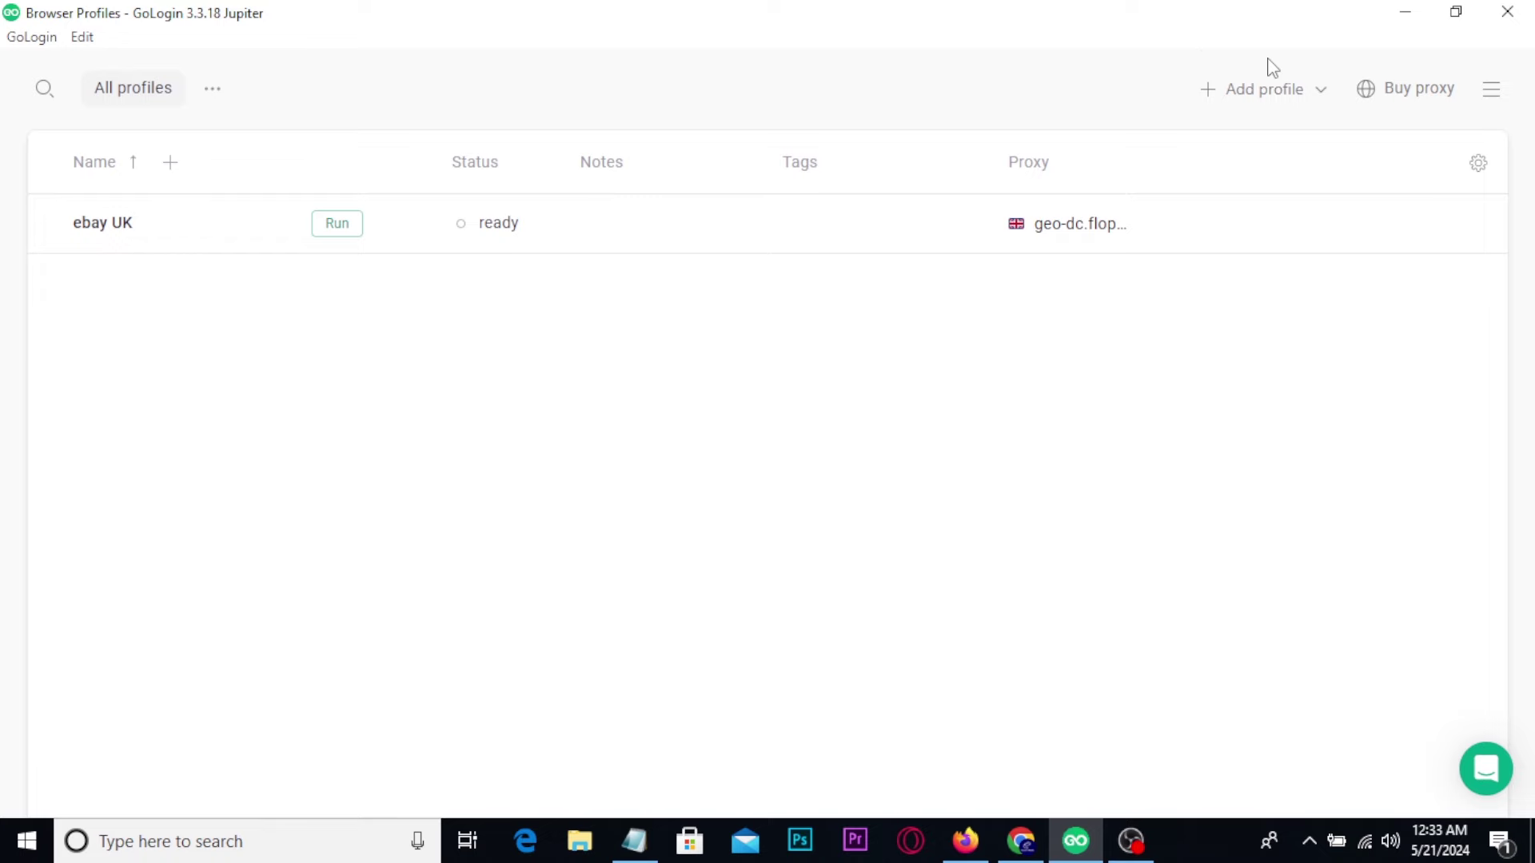
left_click_drag(1198, 50, 1327, 130)
key("Escape")
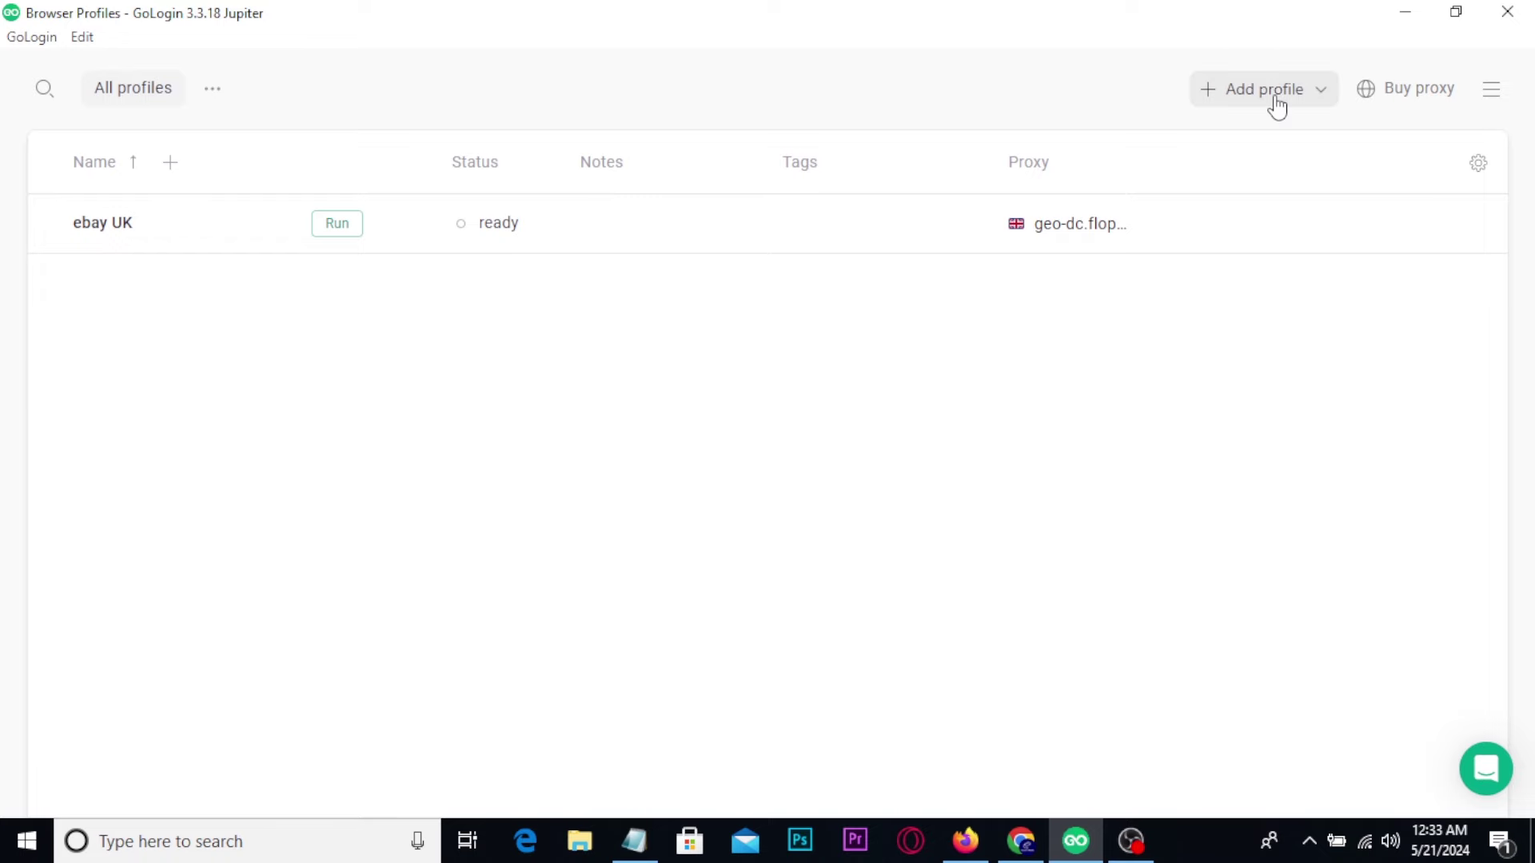
left_click(1277, 104)
left_click(215, 248)
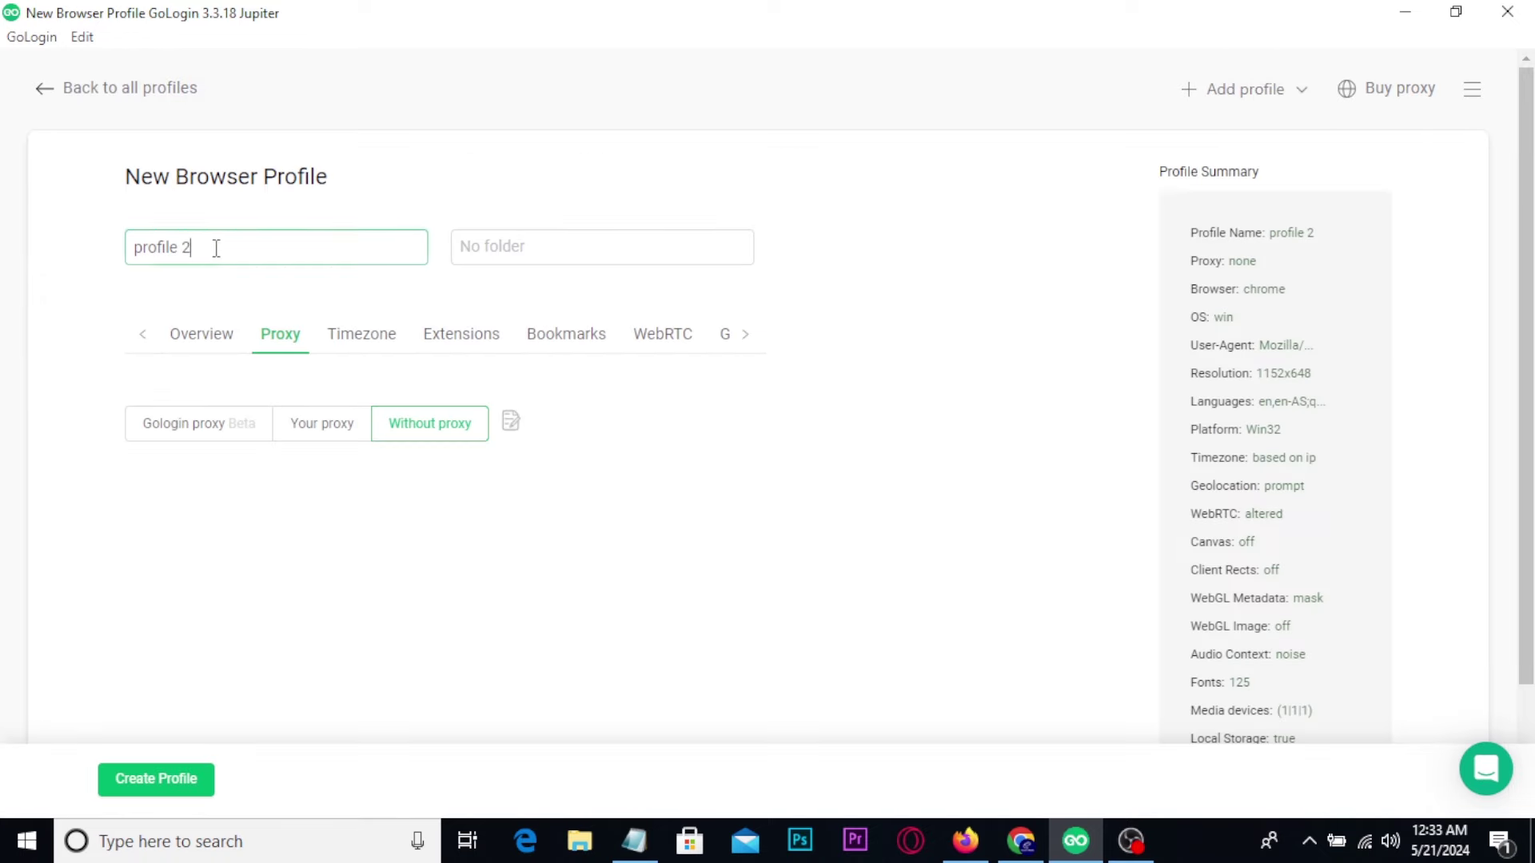
left_click_drag(216, 248, 119, 254)
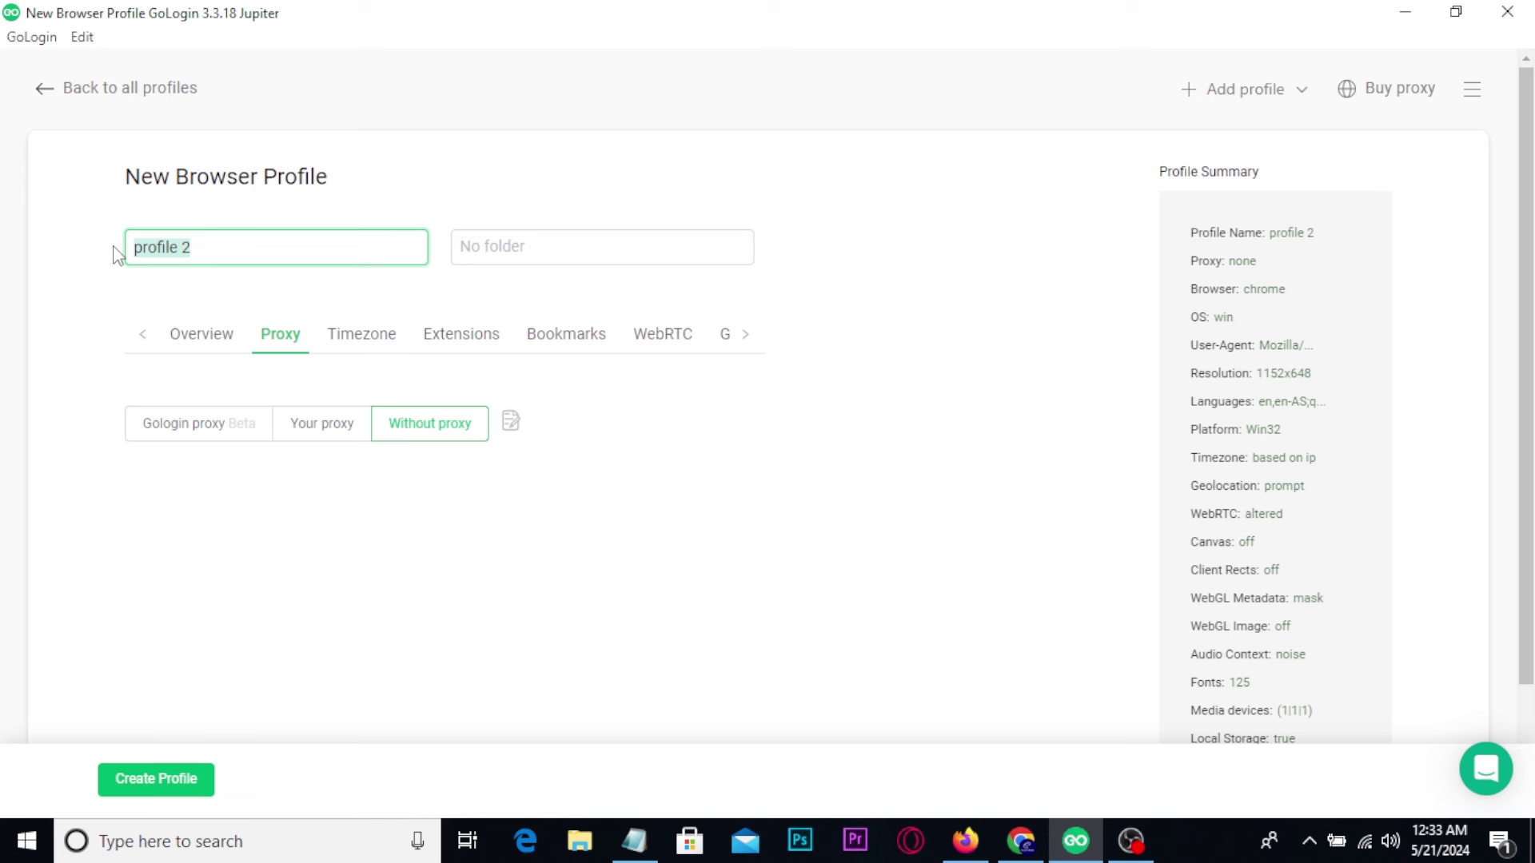
type("custom IP")
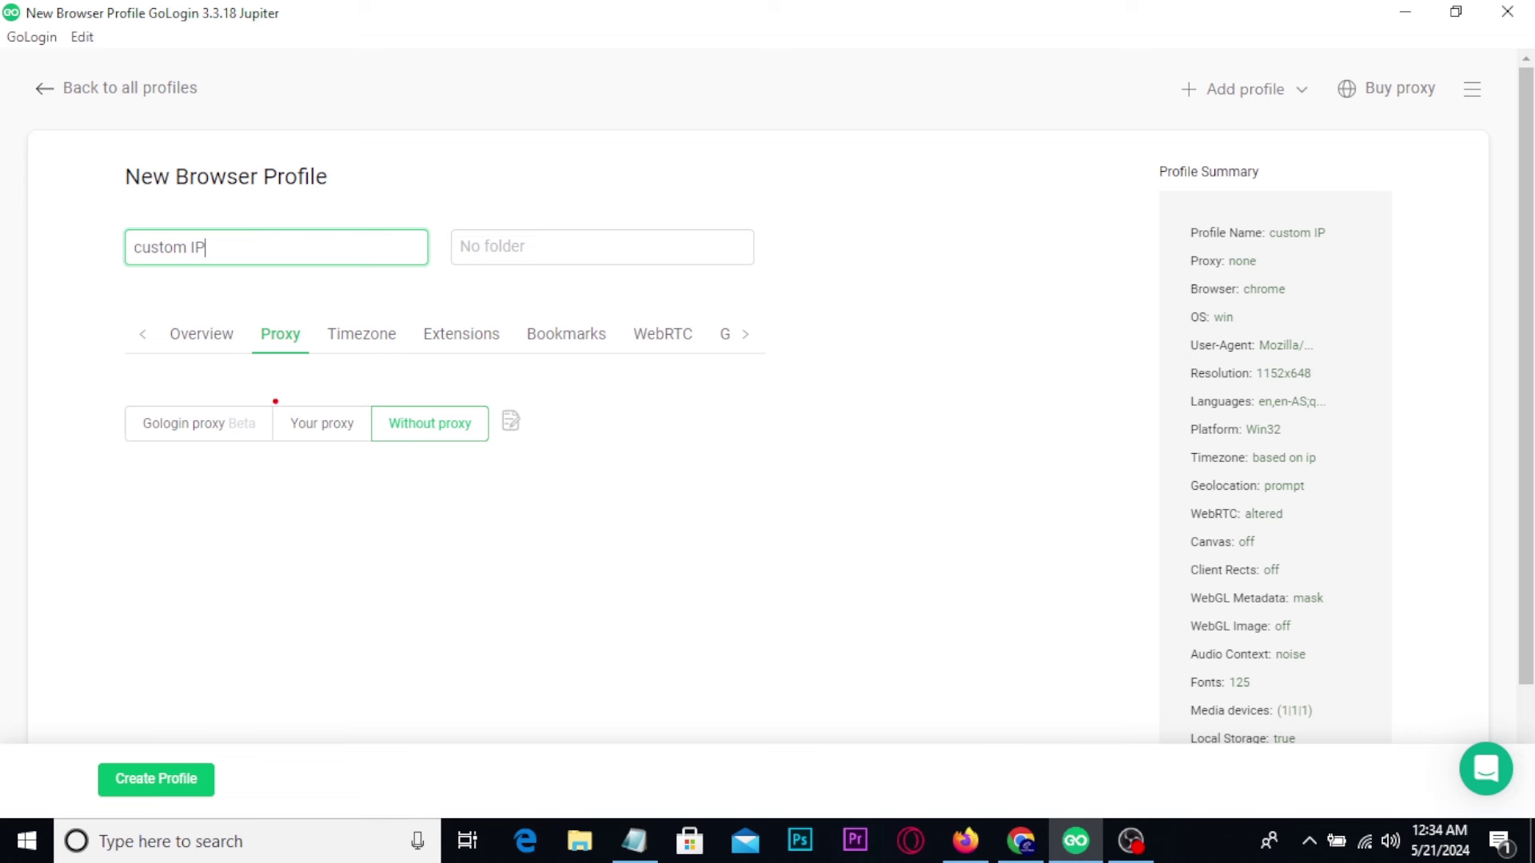
Display the Overview settings of the custom IP profile with its operating system options
left_click_drag(274, 396, 349, 444)
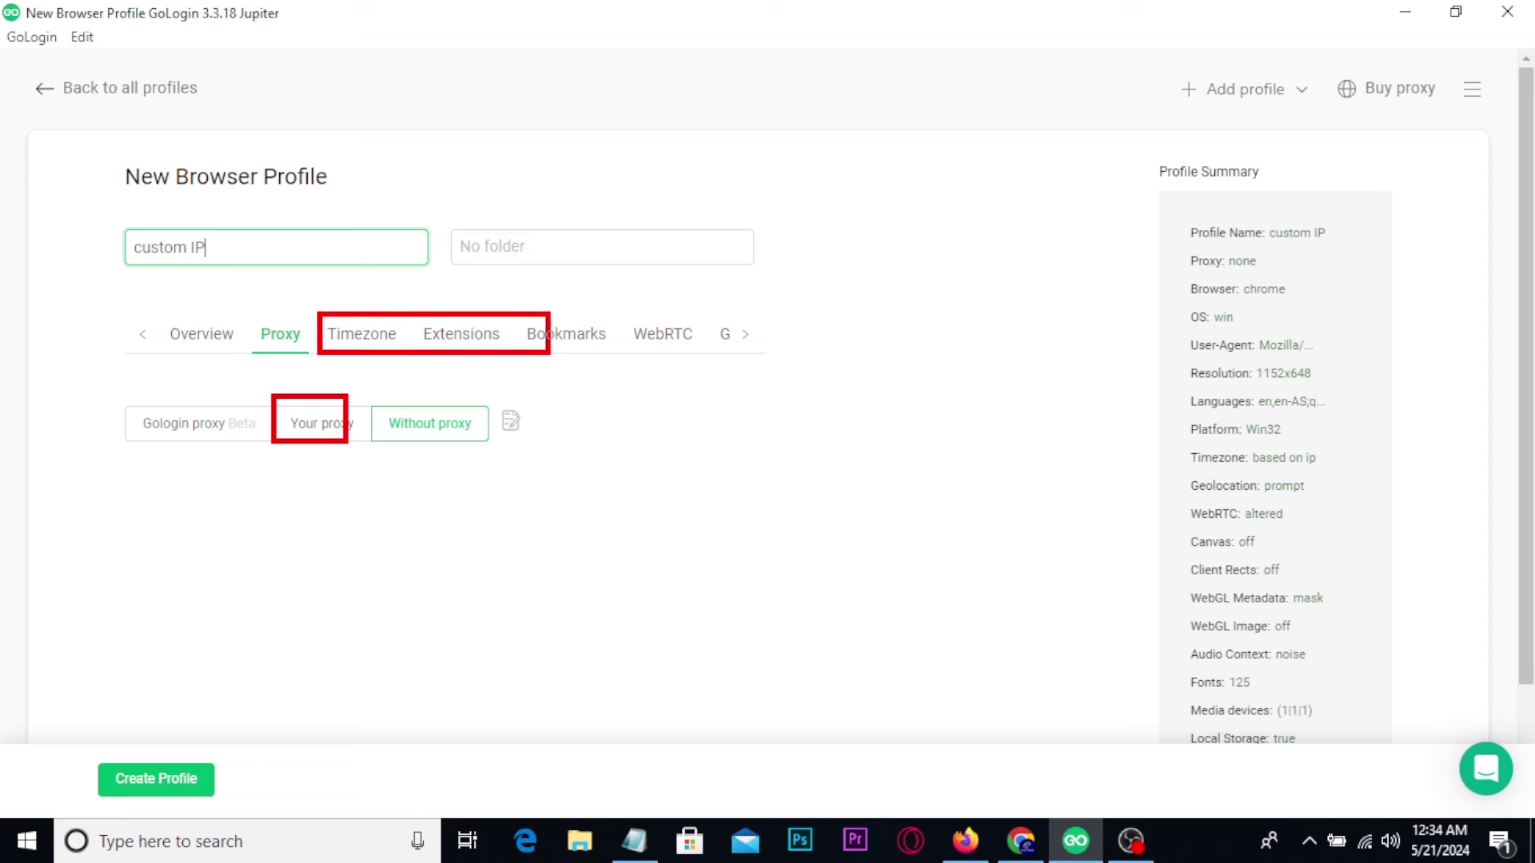
left_click_drag(152, 310, 230, 357)
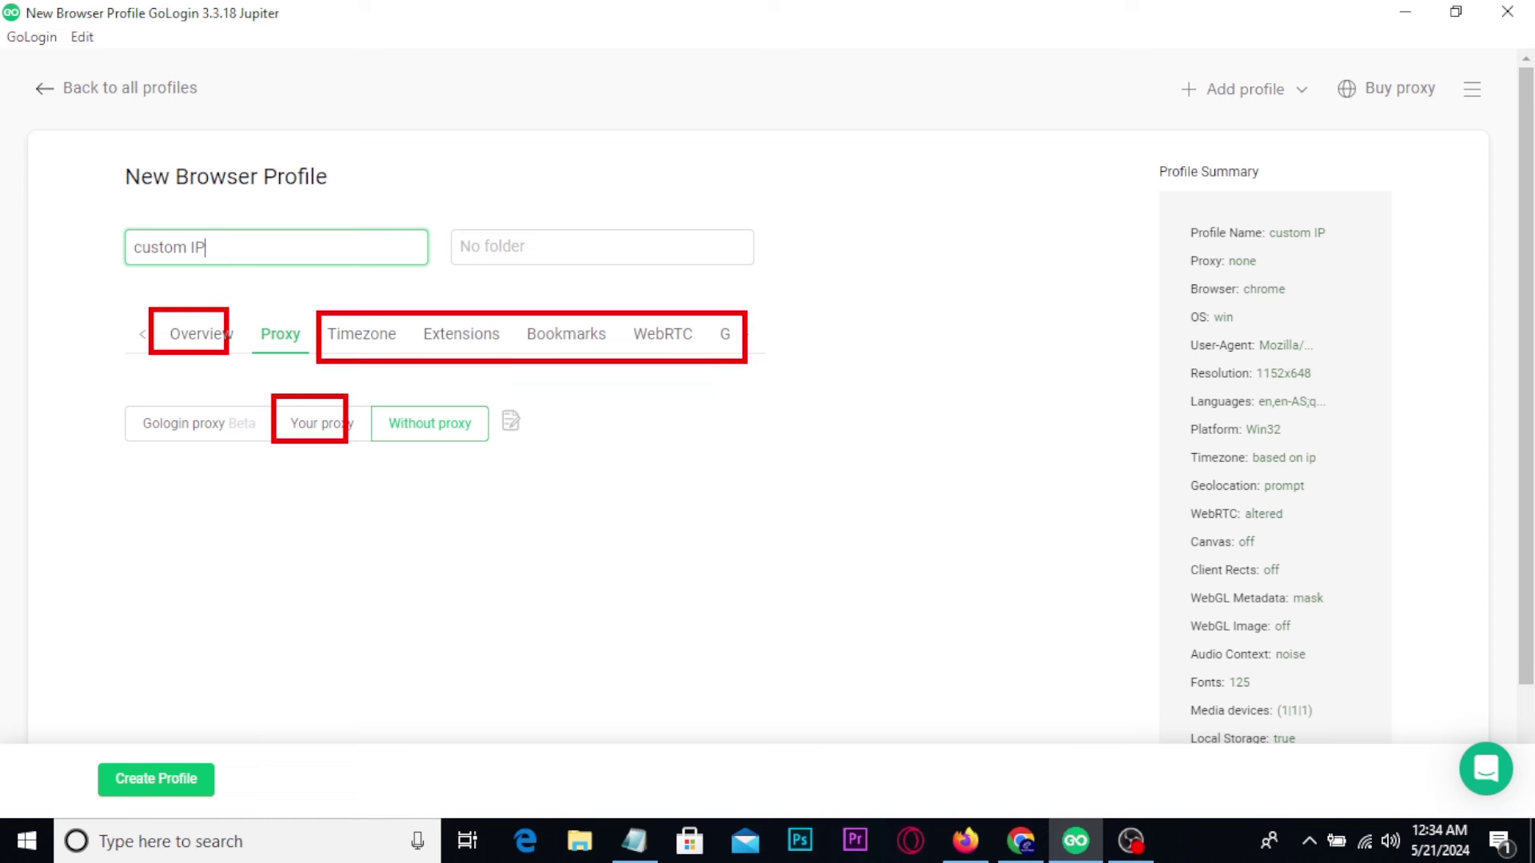
key("Escape")
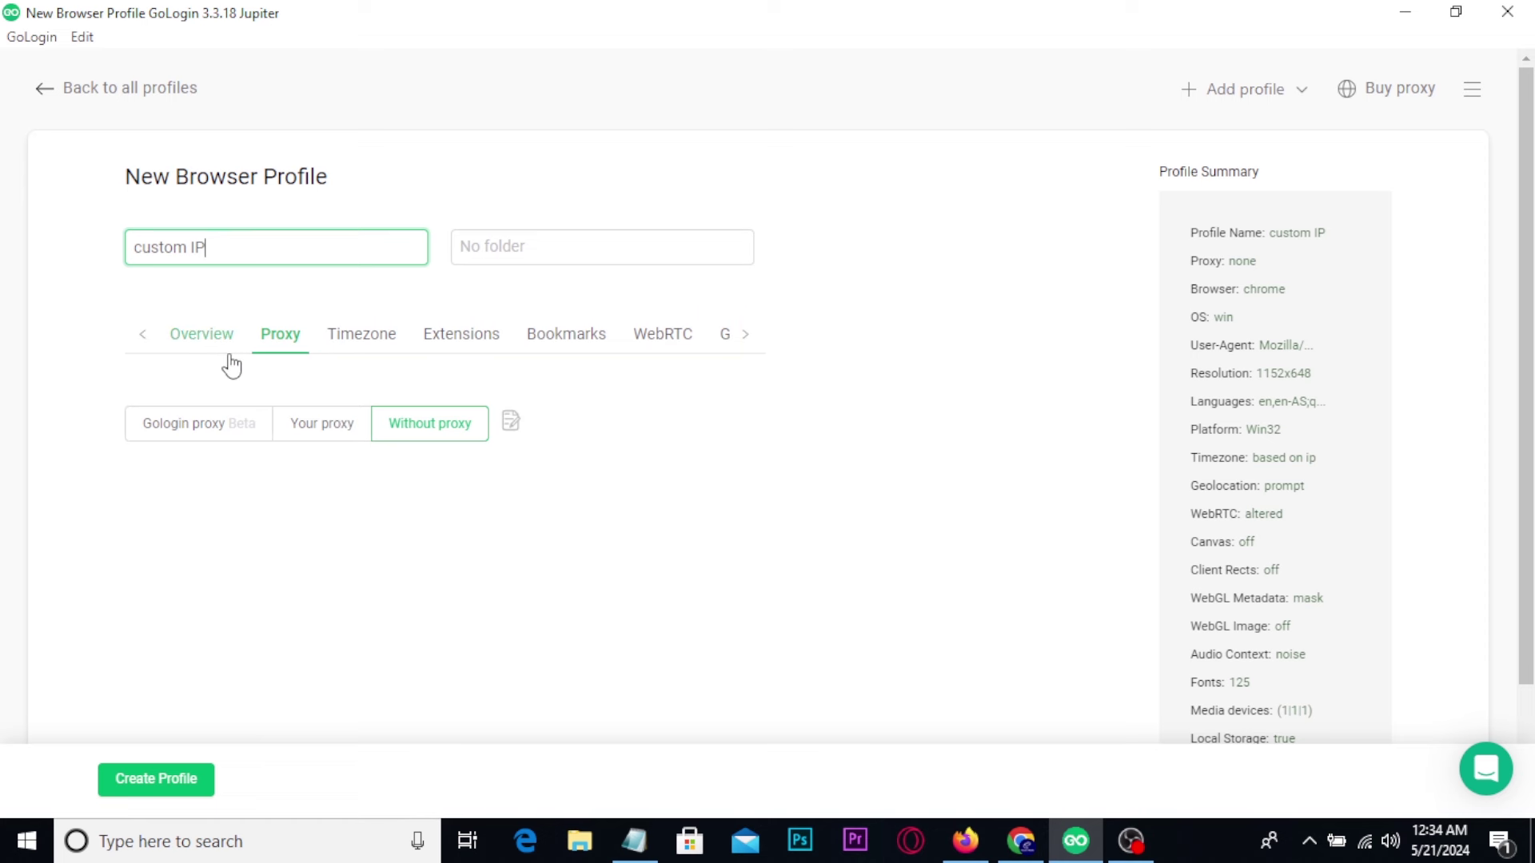
left_click(189, 346)
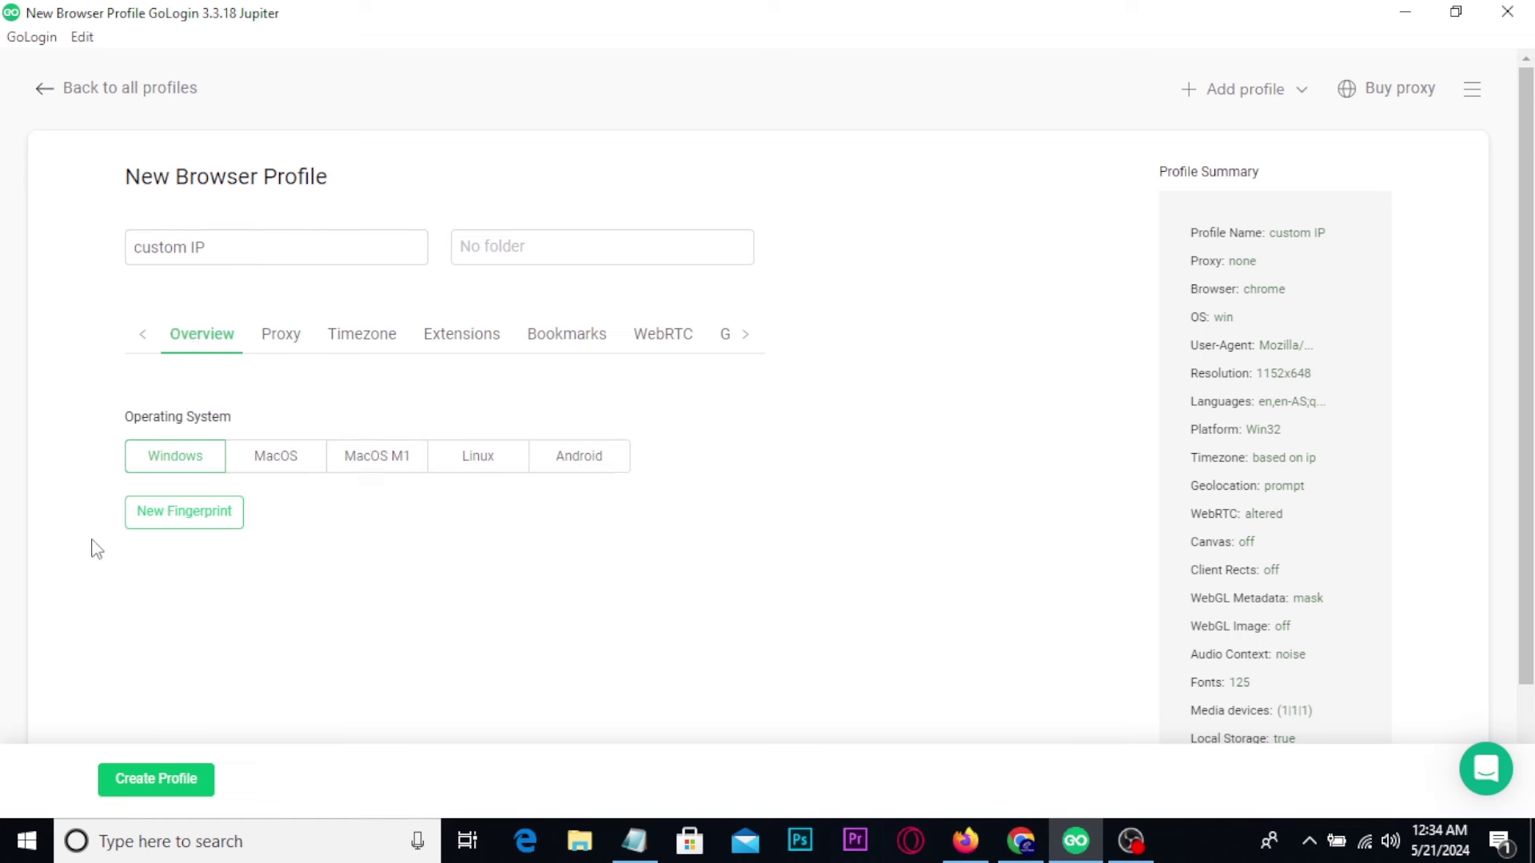
mouse_move(173, 397)
left_mouse_down()
mouse_move(179, 426)
mouse_move(225, 383)
left_mouse_up()
left_click_drag(252, 511, 316, 486)
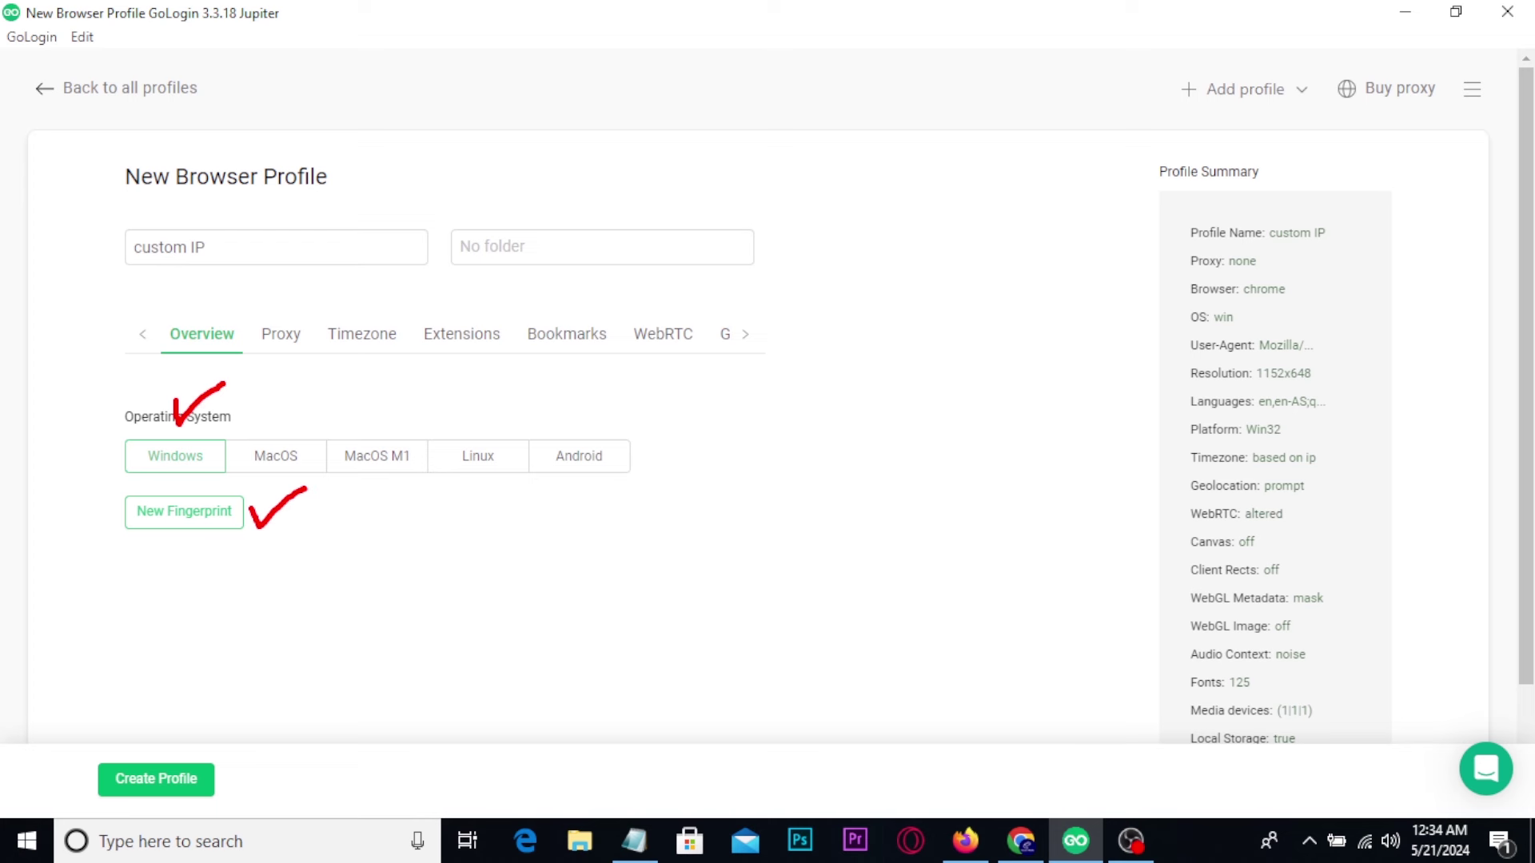
Set the custom IP profile to use your own proxy and review the proxy types, keeping HTTP Proxy
left_click(289, 350)
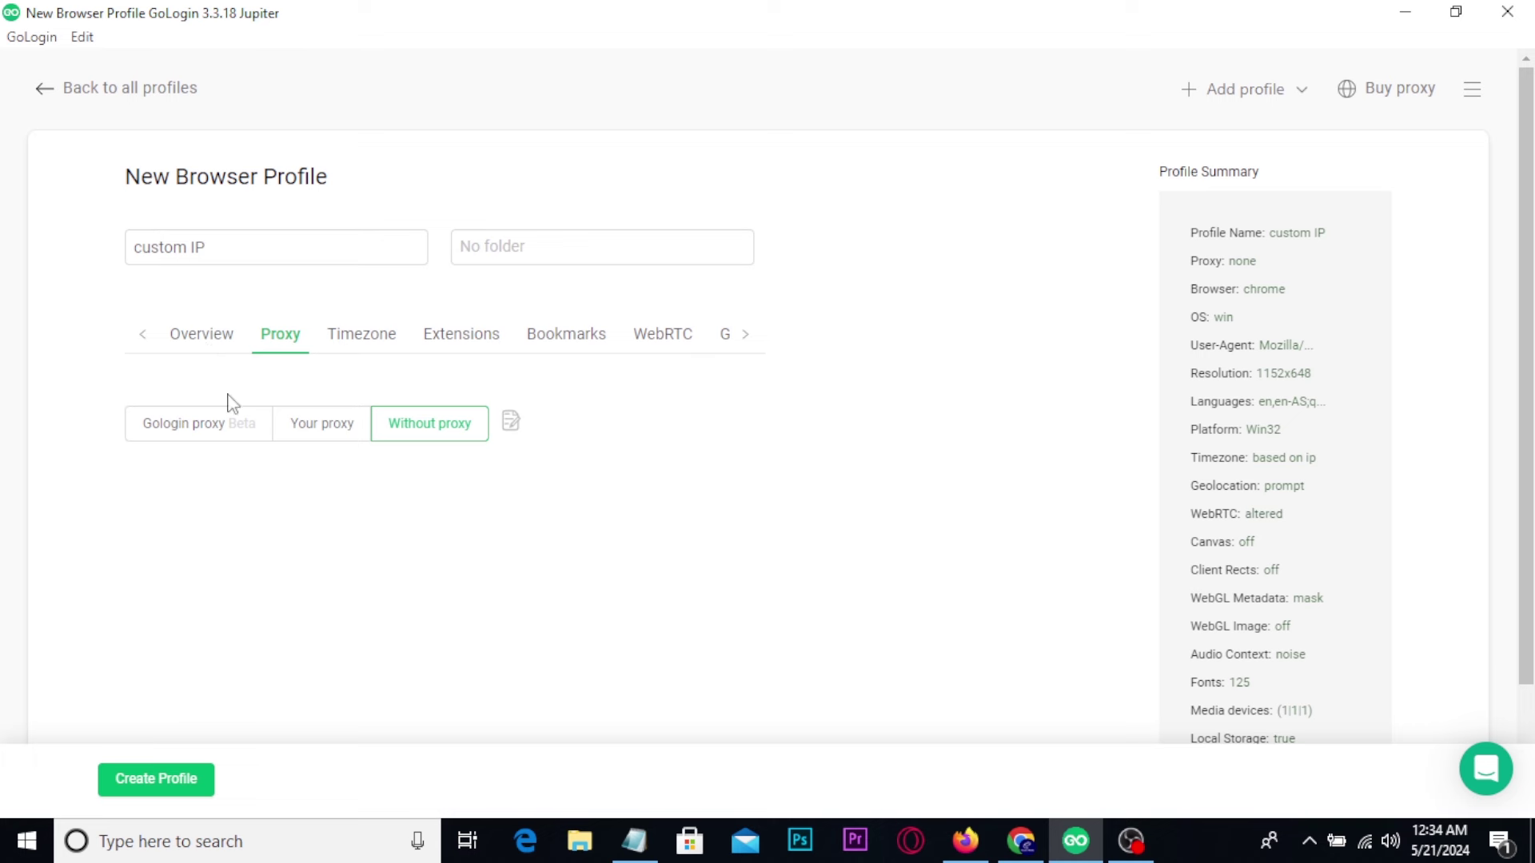
left_click(311, 439)
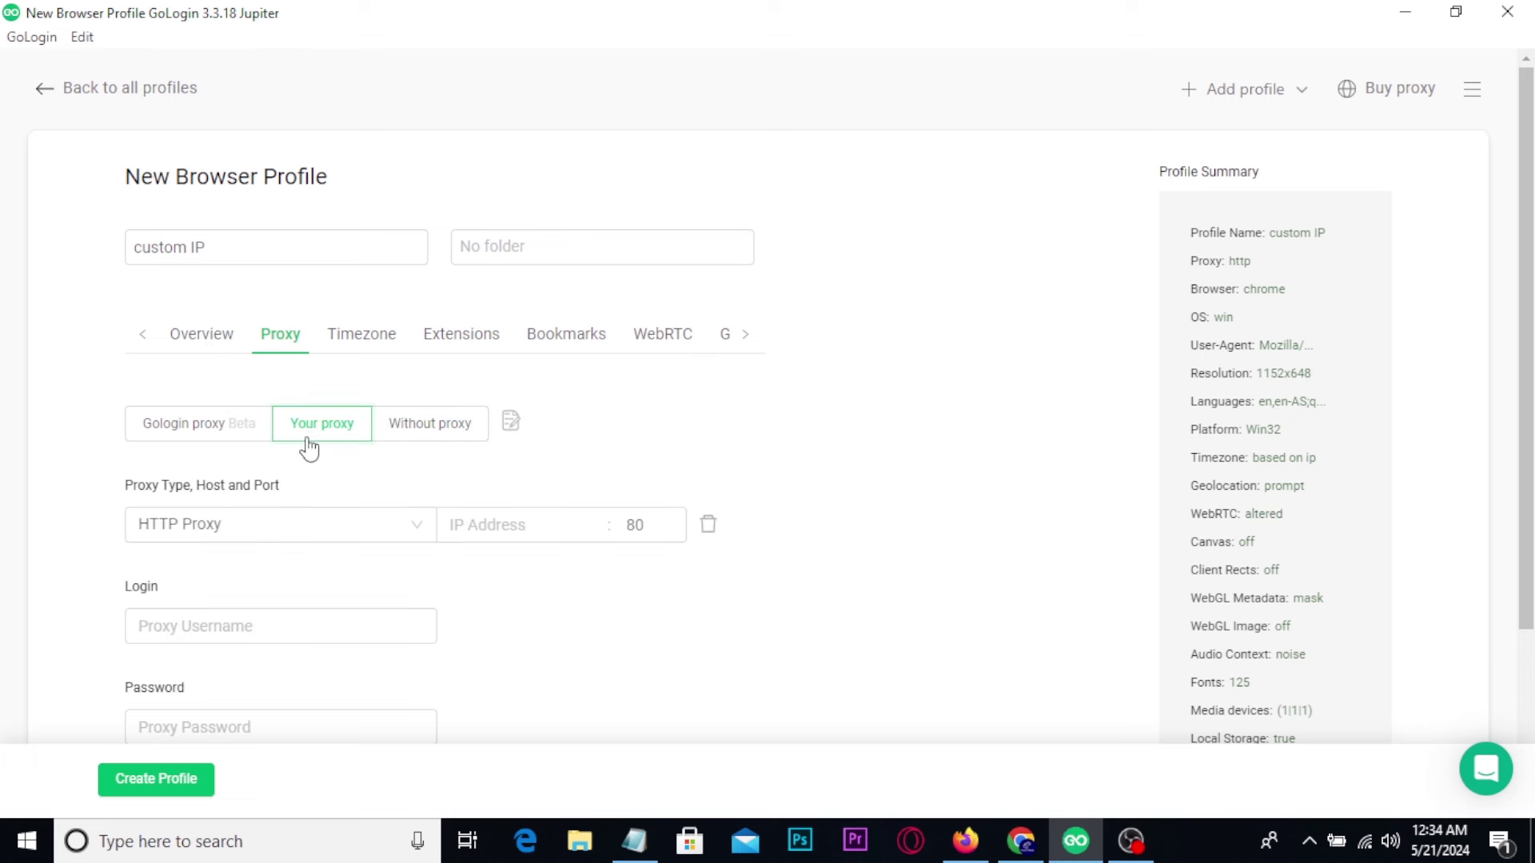
scroll(445, 496, "down", 2)
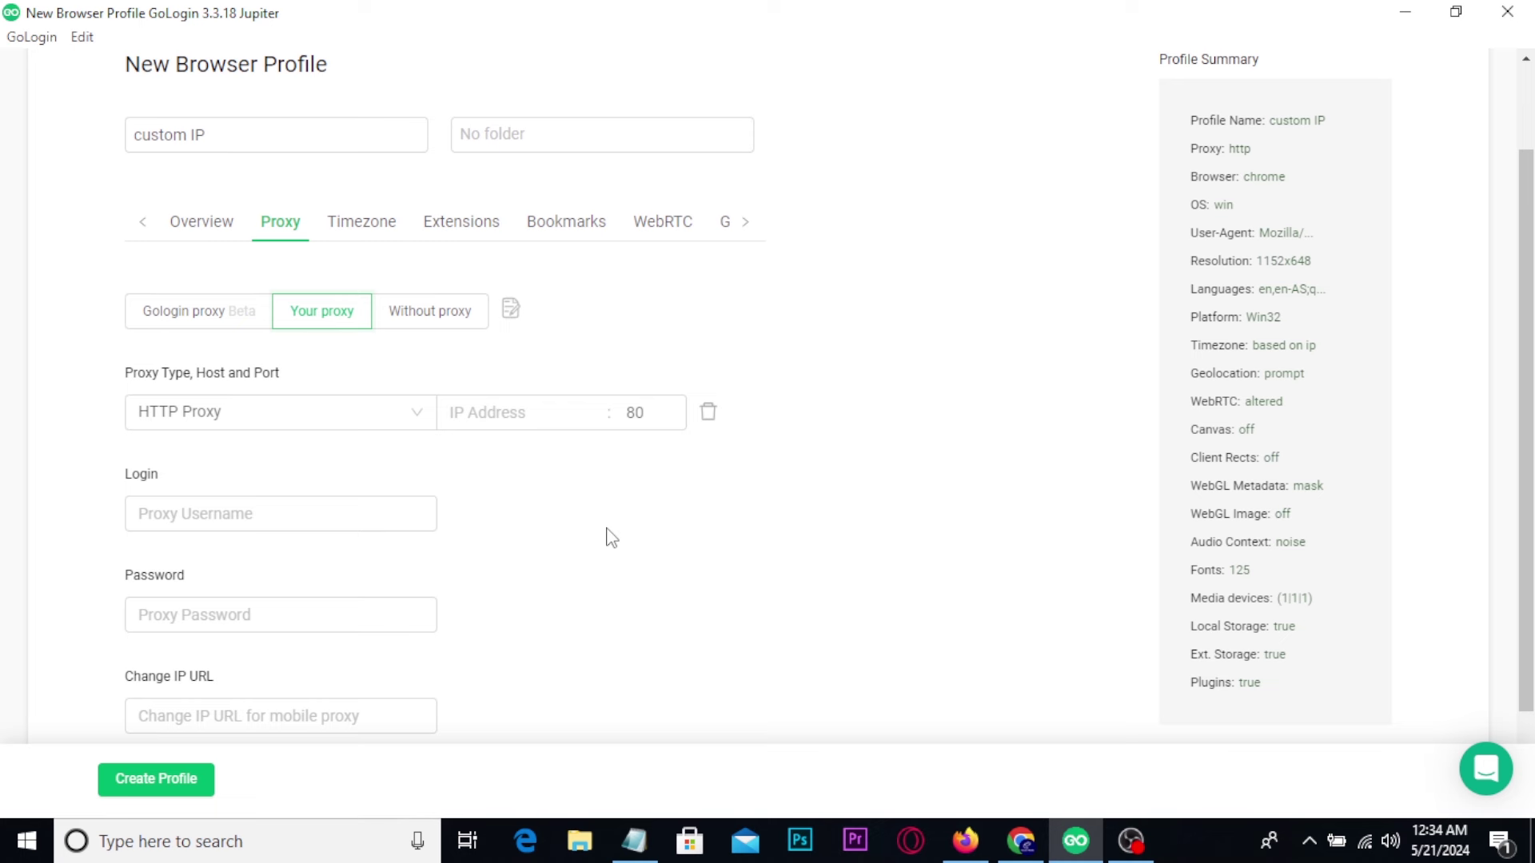
left_click_drag(244, 402, 327, 373)
left_click(312, 430)
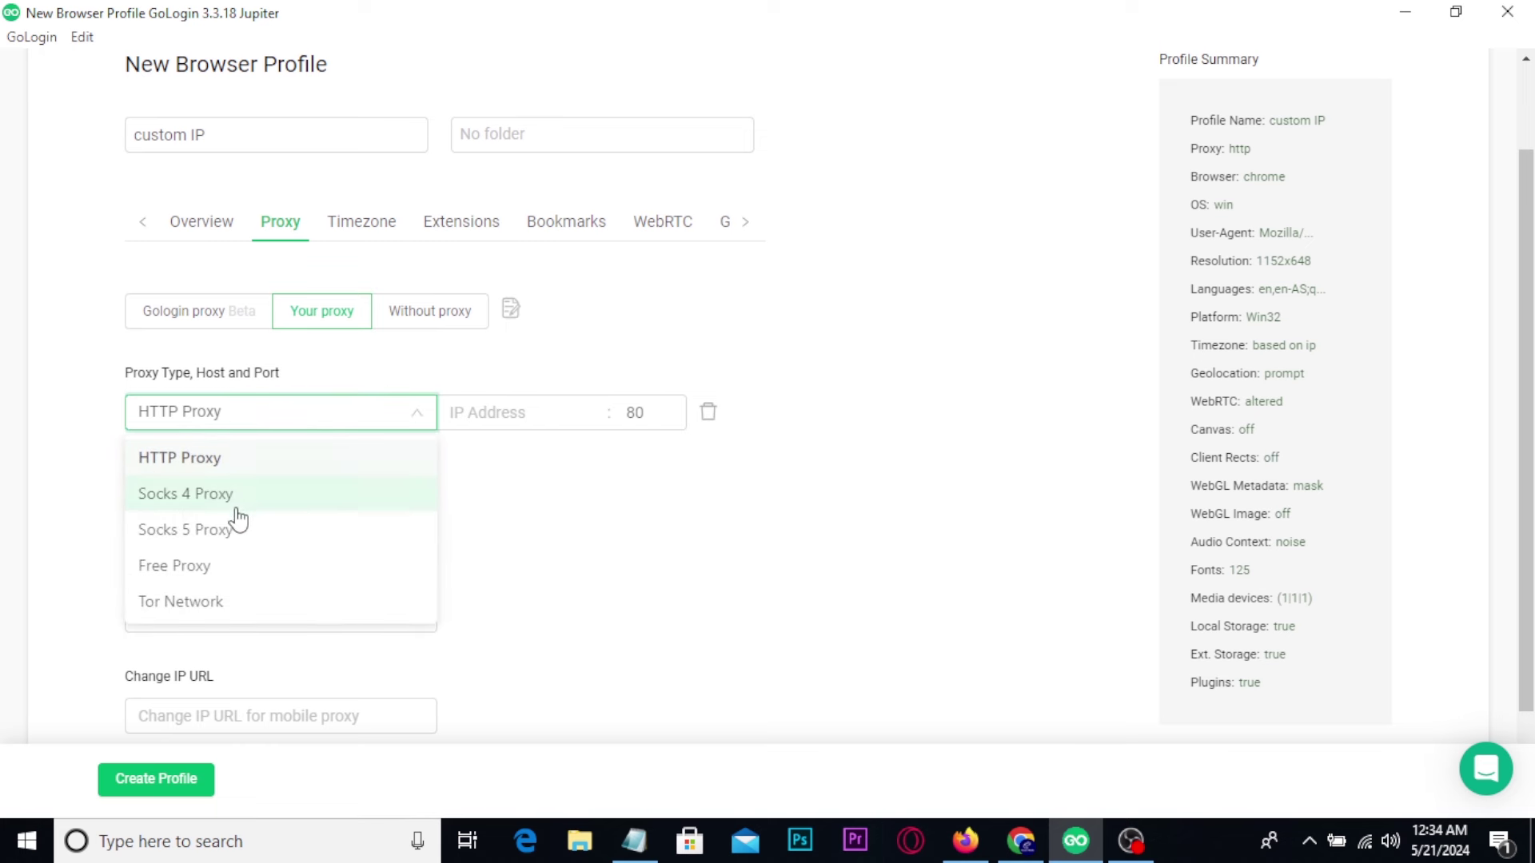
left_click(586, 542)
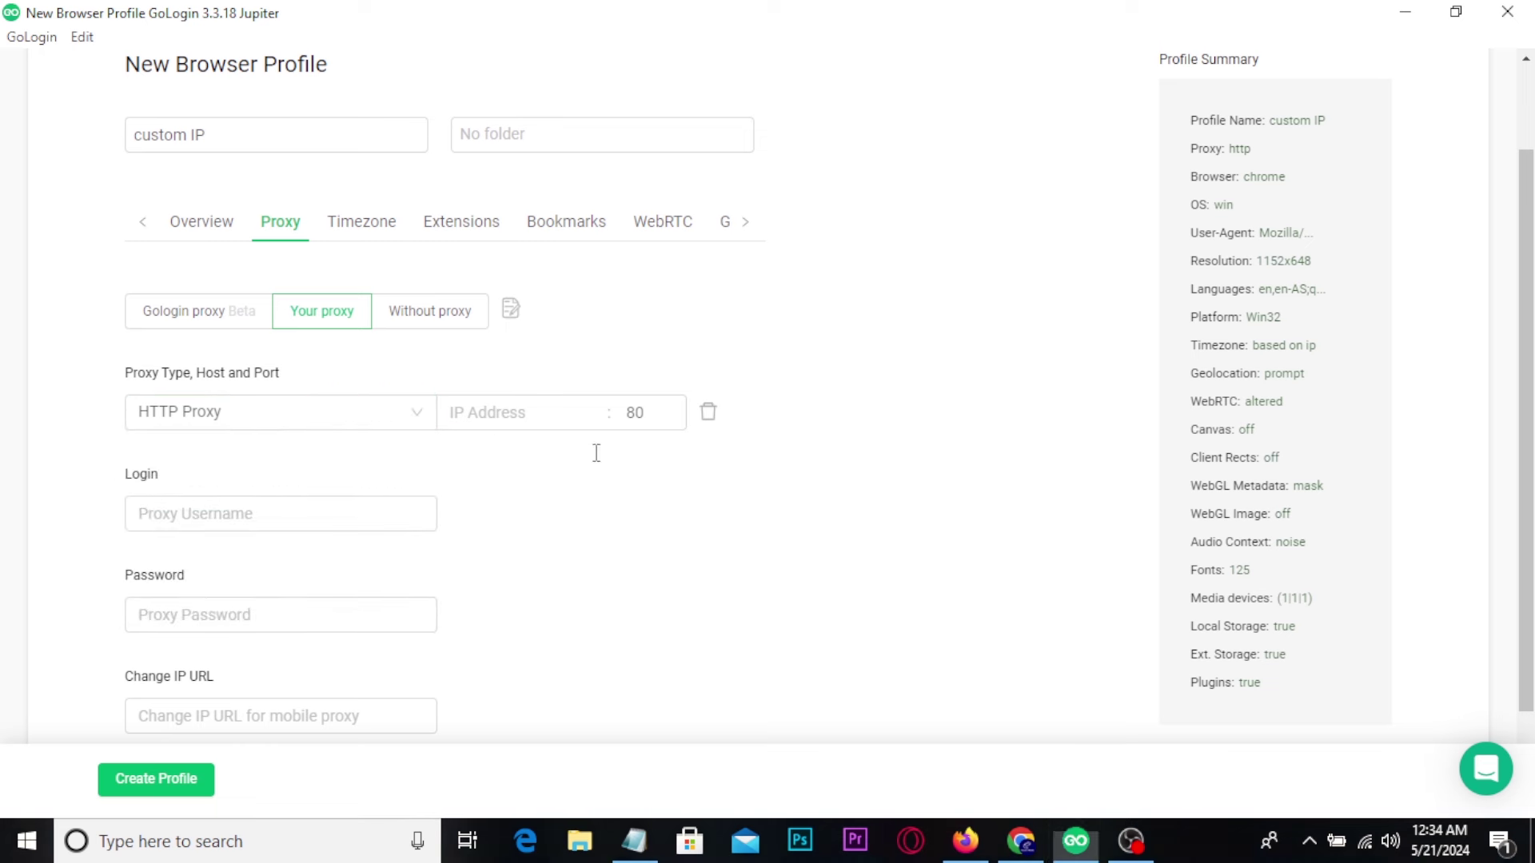
Copy the England proxy's IP from the Proxy-Seller orders into the GoLogin proxy host, with port 50100 and the proxy username and password
left_click(1020, 840)
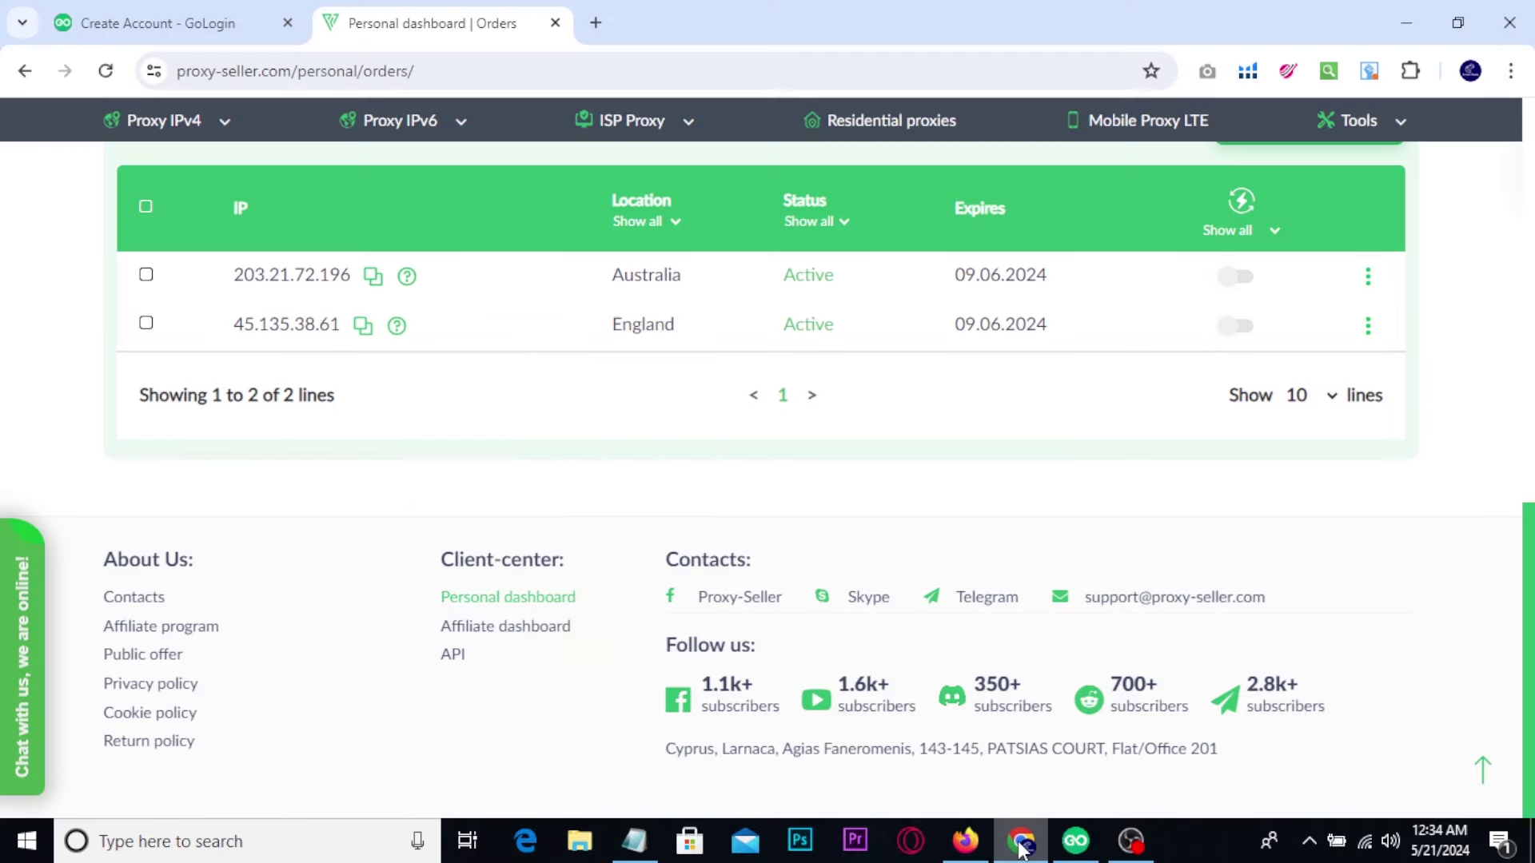
left_click(364, 330)
left_click(1076, 841)
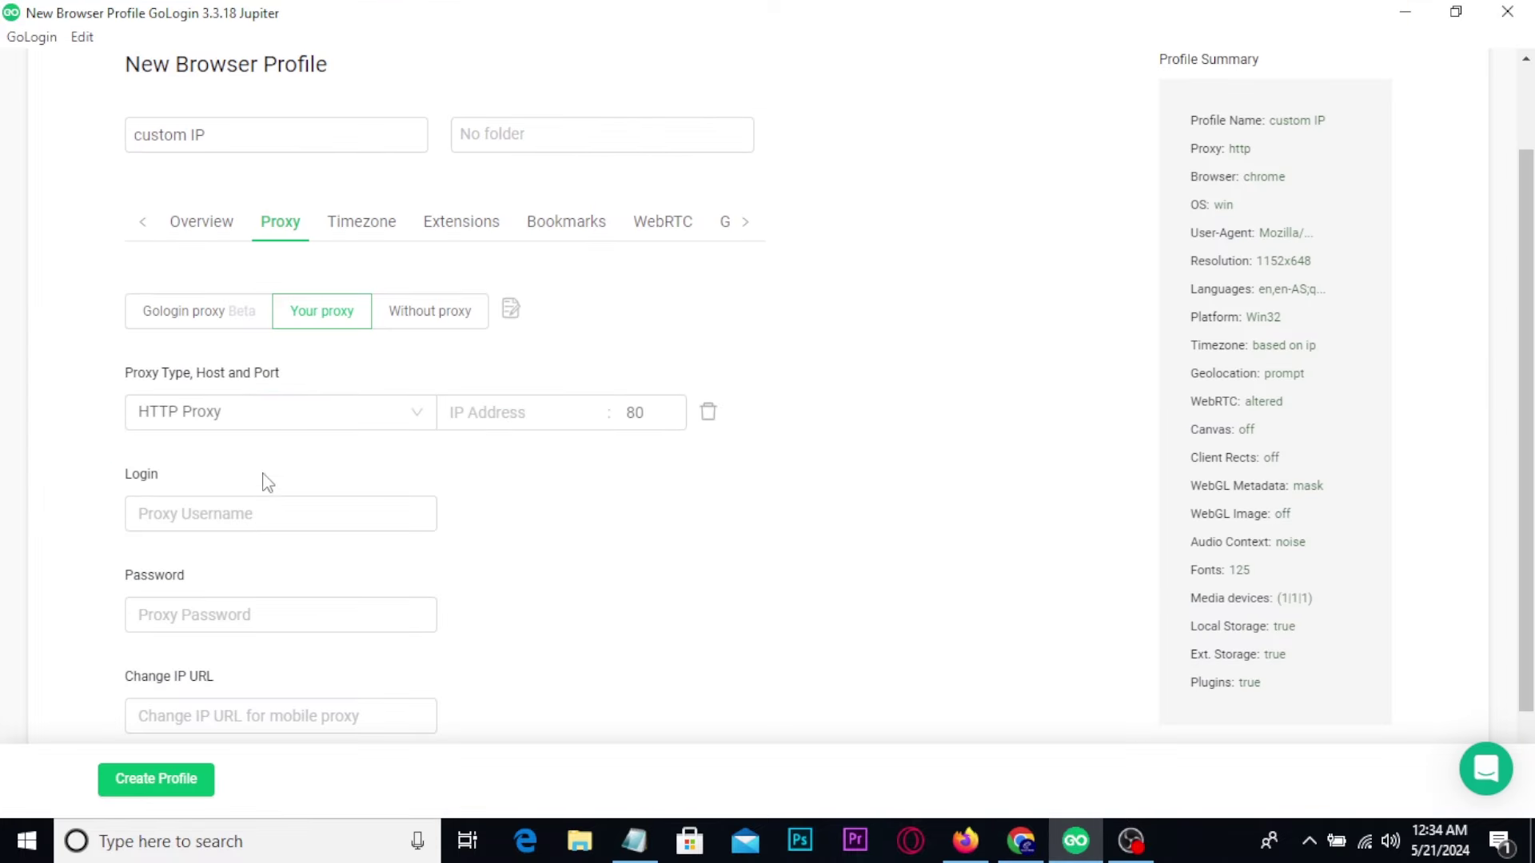
left_click(472, 416)
key("ctrl+v")
left_click(1020, 841)
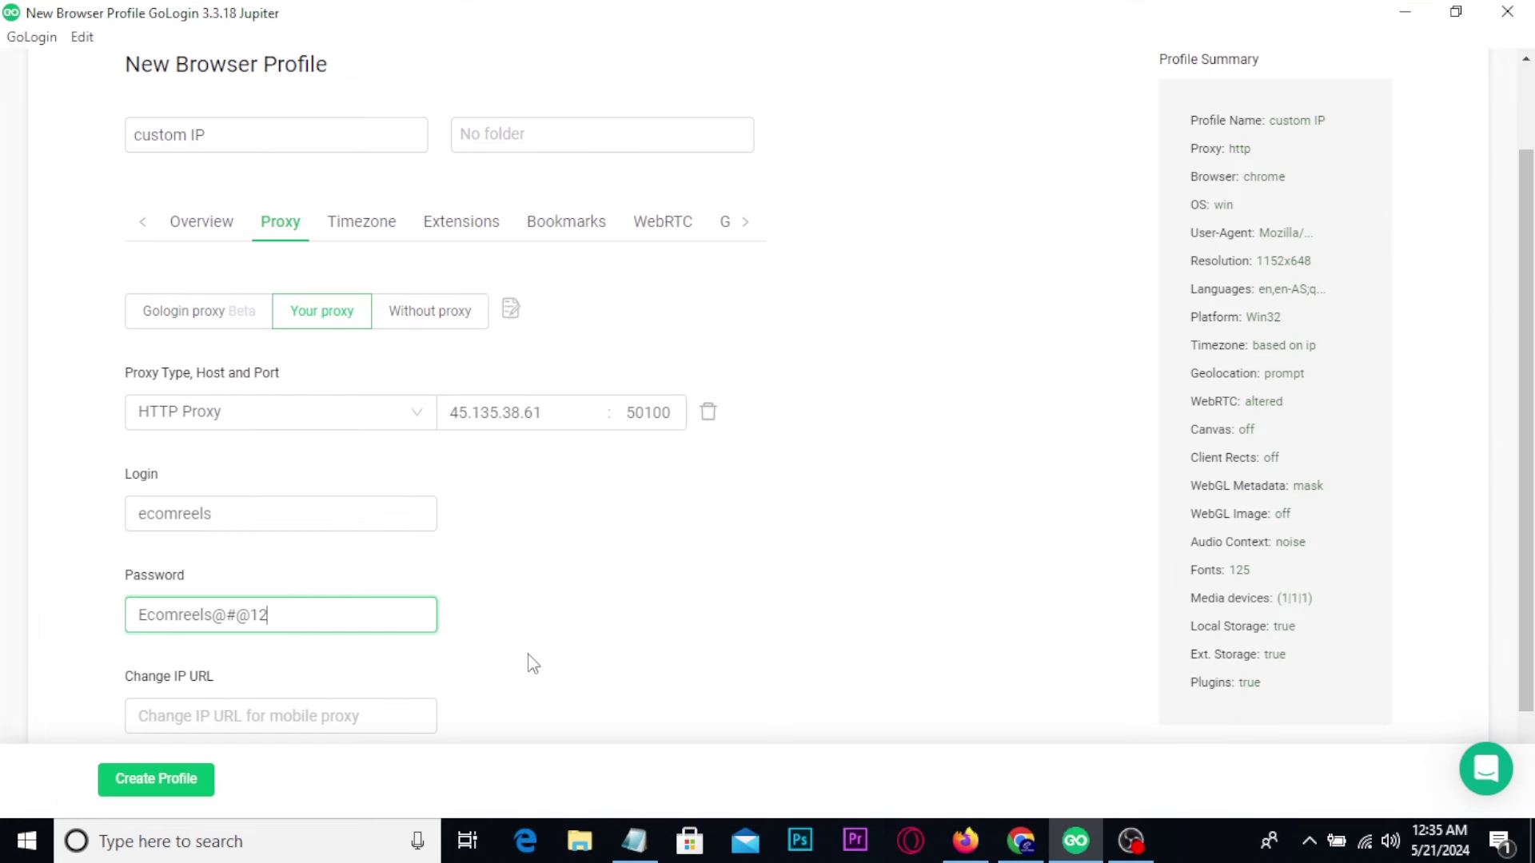
Check the proxy connection and create the custom IP profile
scroll(533, 664, "down", 2)
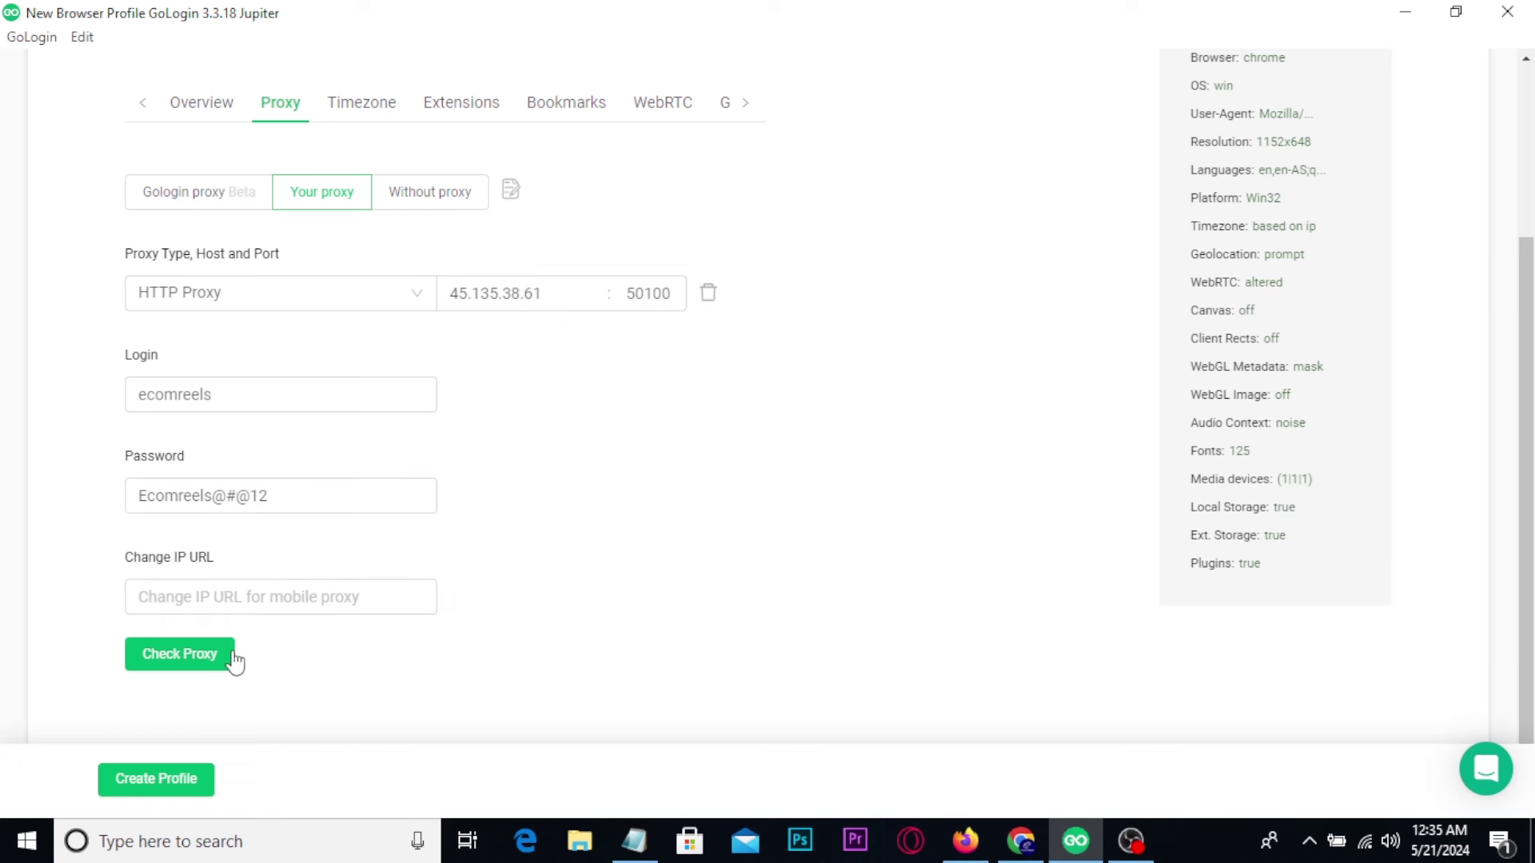
left_click(199, 674)
scroll(651, 496, "down", 1)
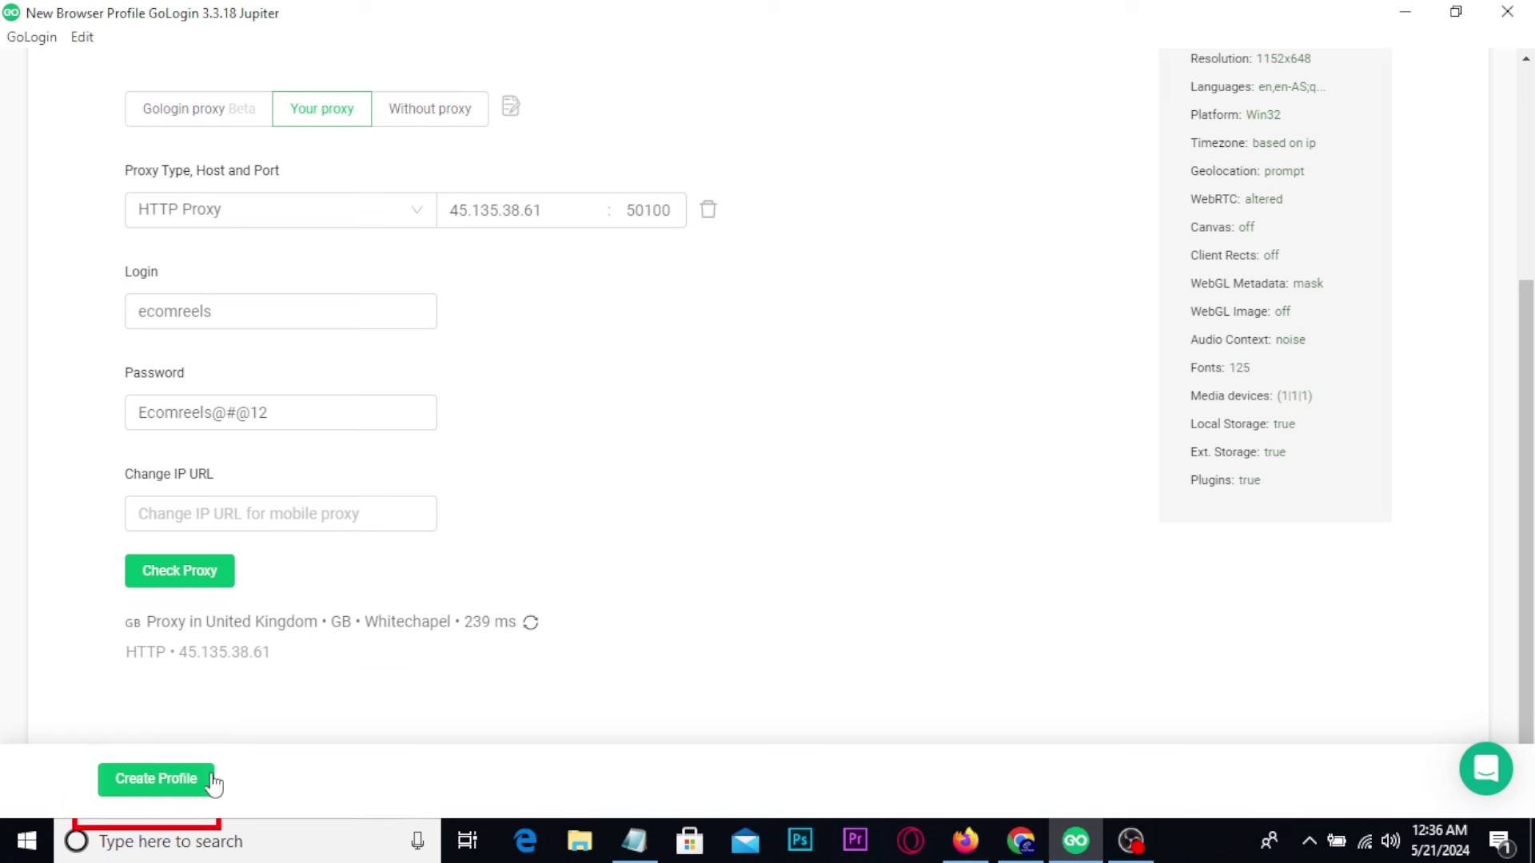
left_click(158, 780)
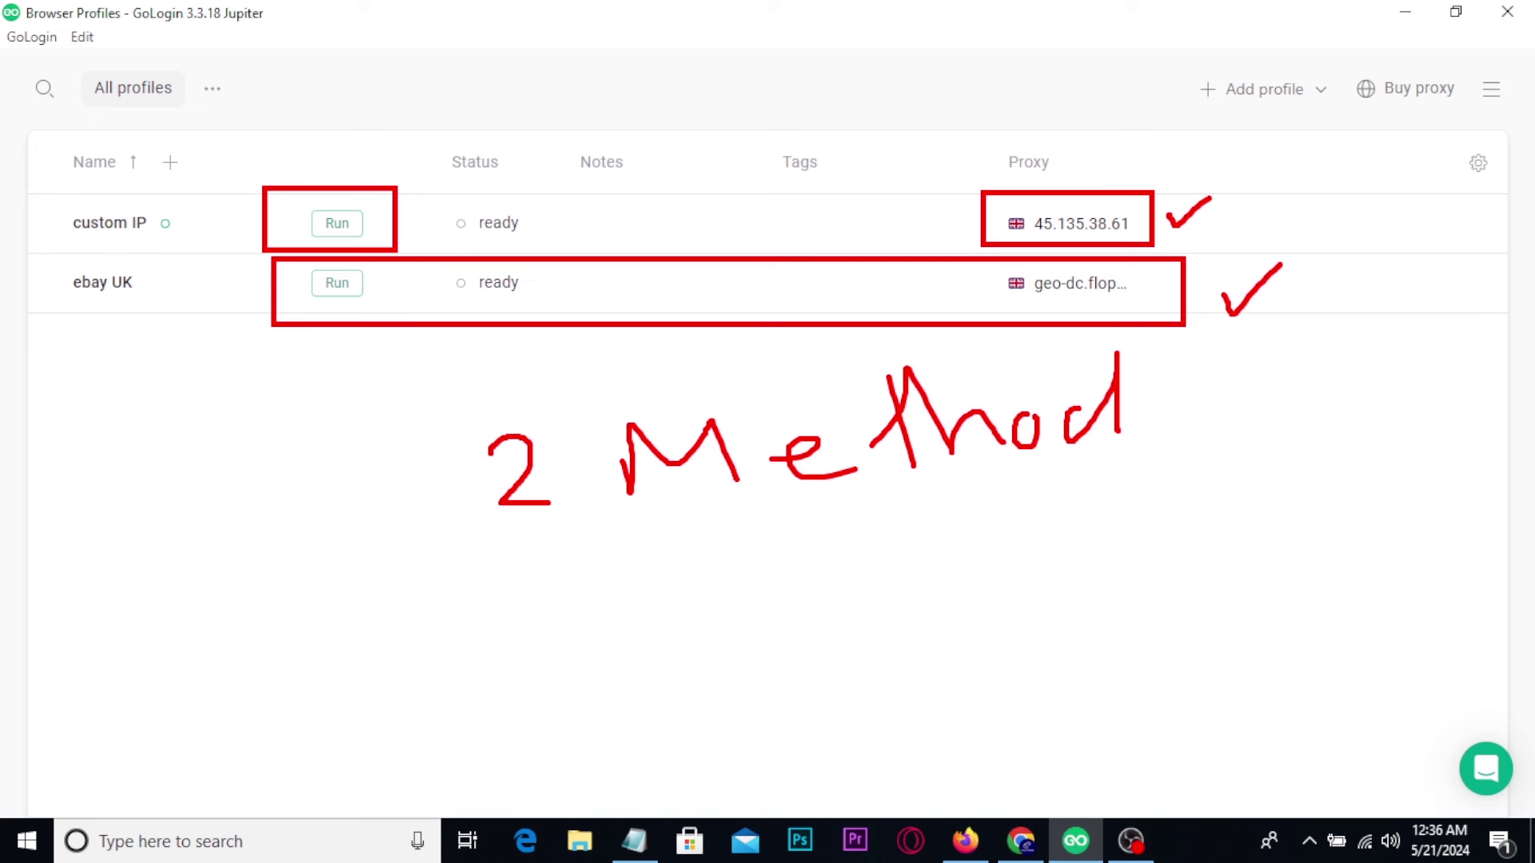
key("Escape")
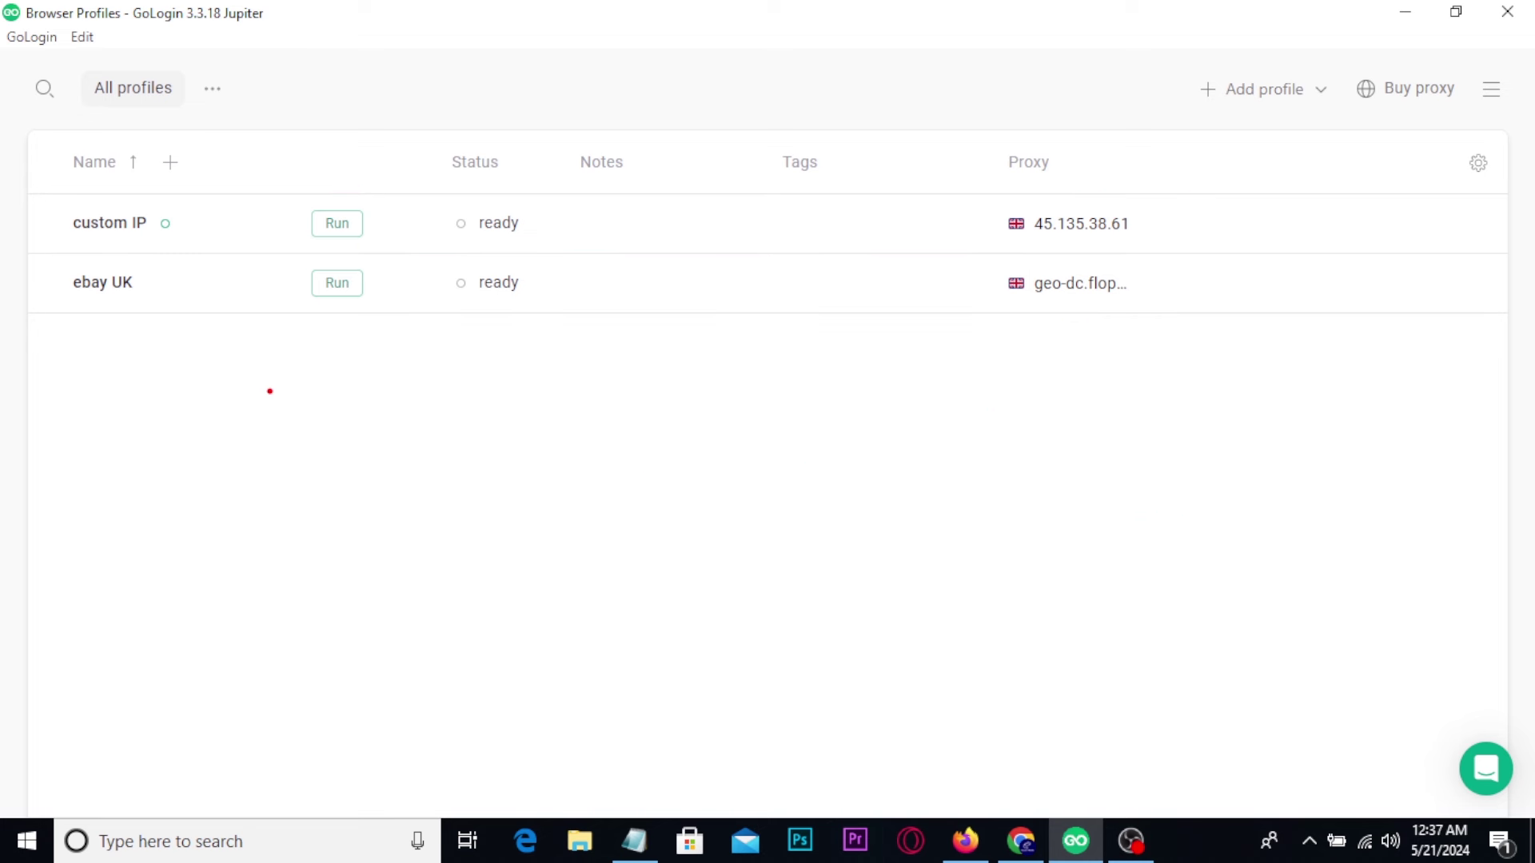
mouse_move(262, 385)
left_mouse_down()
mouse_move(292, 411)
mouse_move(280, 470)
mouse_move(315, 313)
mouse_move(279, 507)
mouse_move(258, 507)
left_mouse_up()
mouse_move(454, 405)
left_mouse_down()
mouse_move(477, 446)
mouse_move(561, 362)
left_mouse_up()
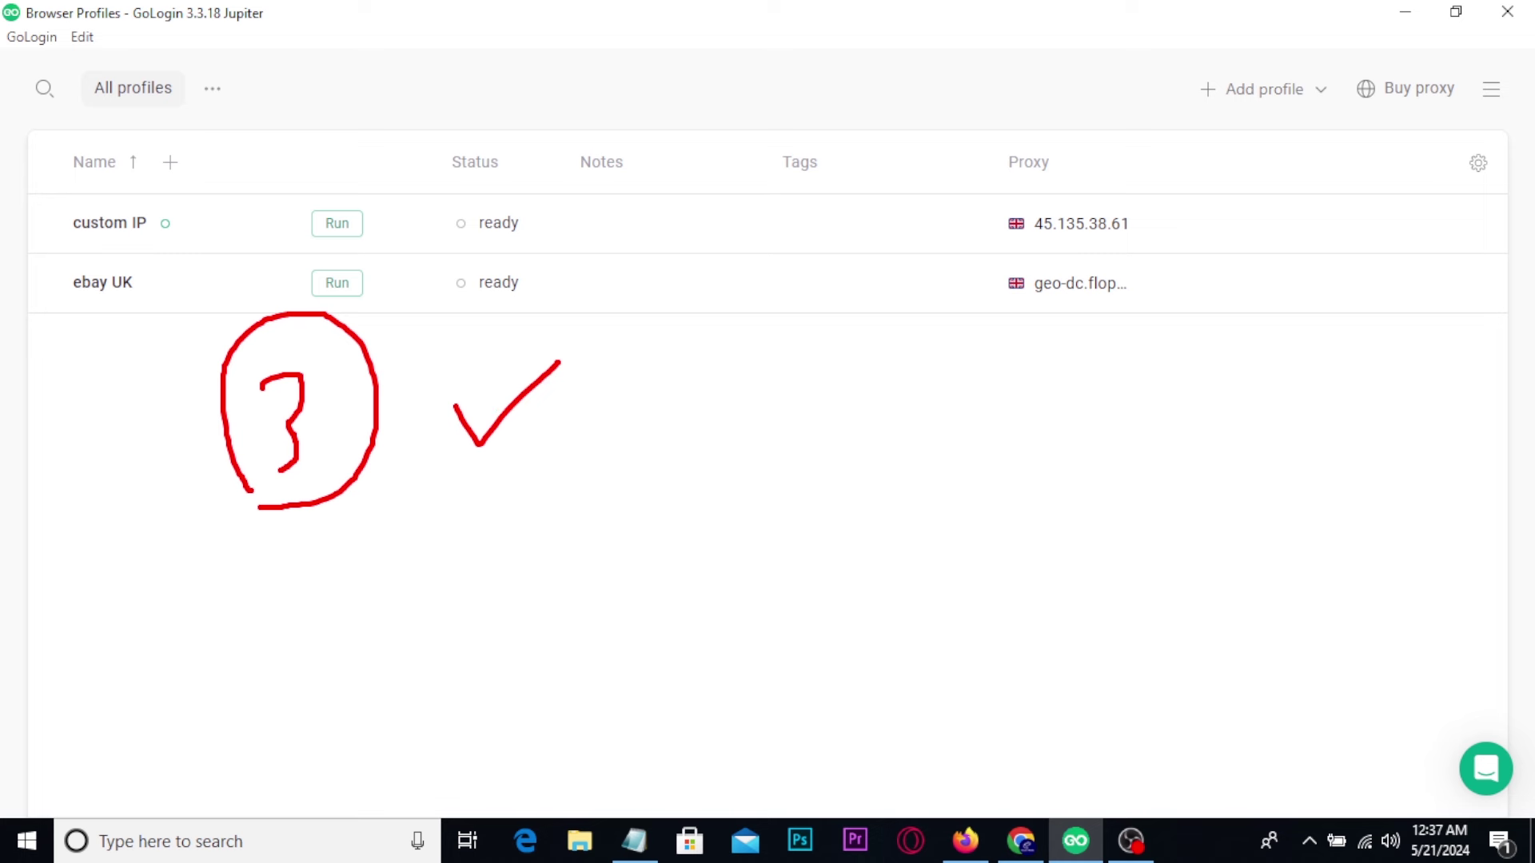
left_click_drag(75, 348, 160, 337)
left_click_drag(96, 385, 127, 381)
left_click_drag(73, 425, 120, 419)
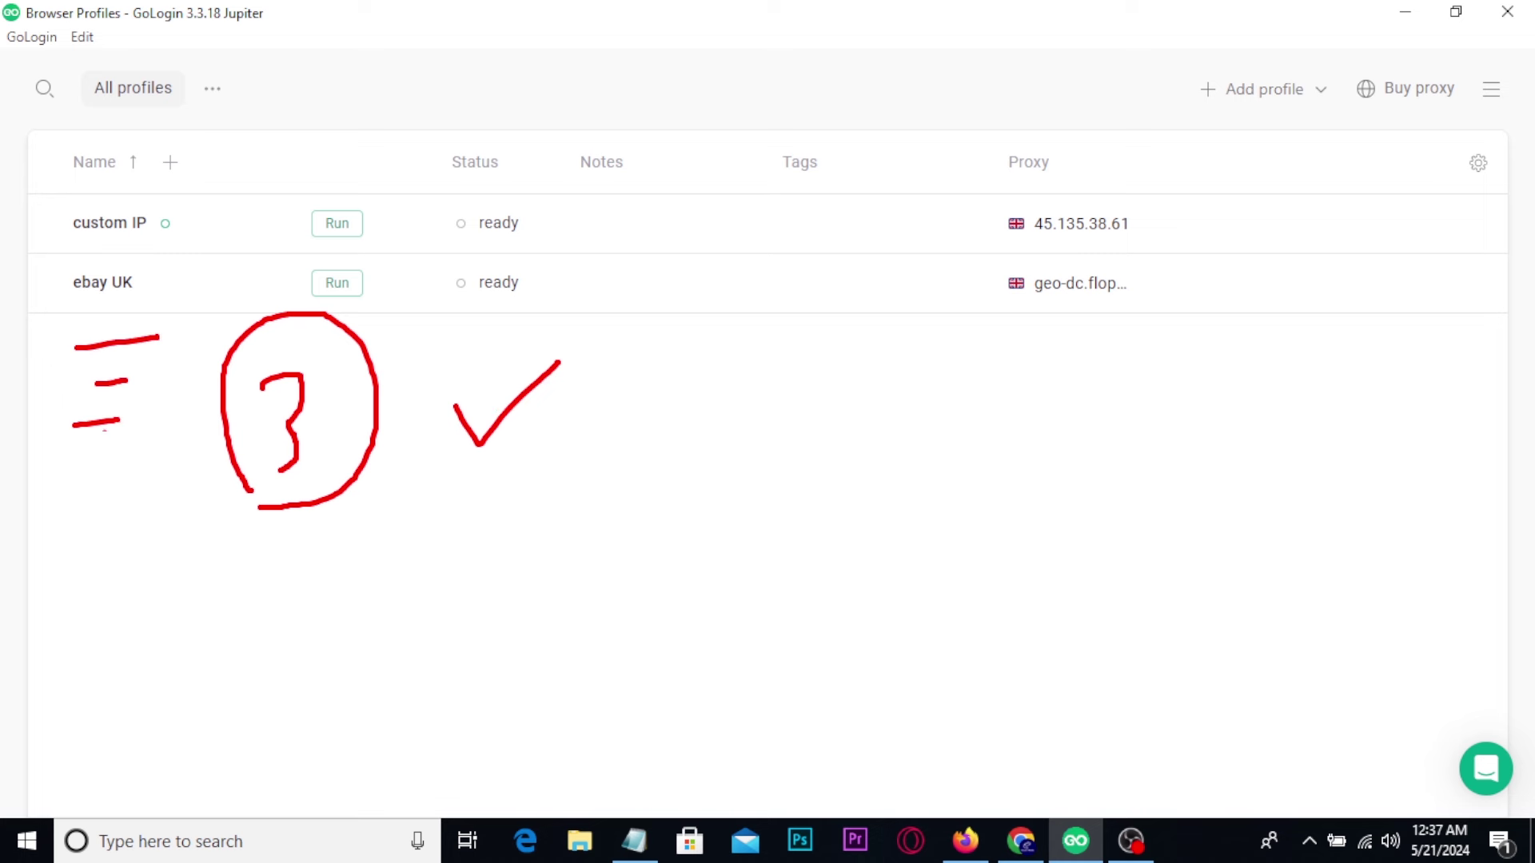
mouse_move(71, 464)
left_mouse_down()
mouse_move(112, 459)
mouse_move(116, 497)
left_mouse_up()
key("Escape")
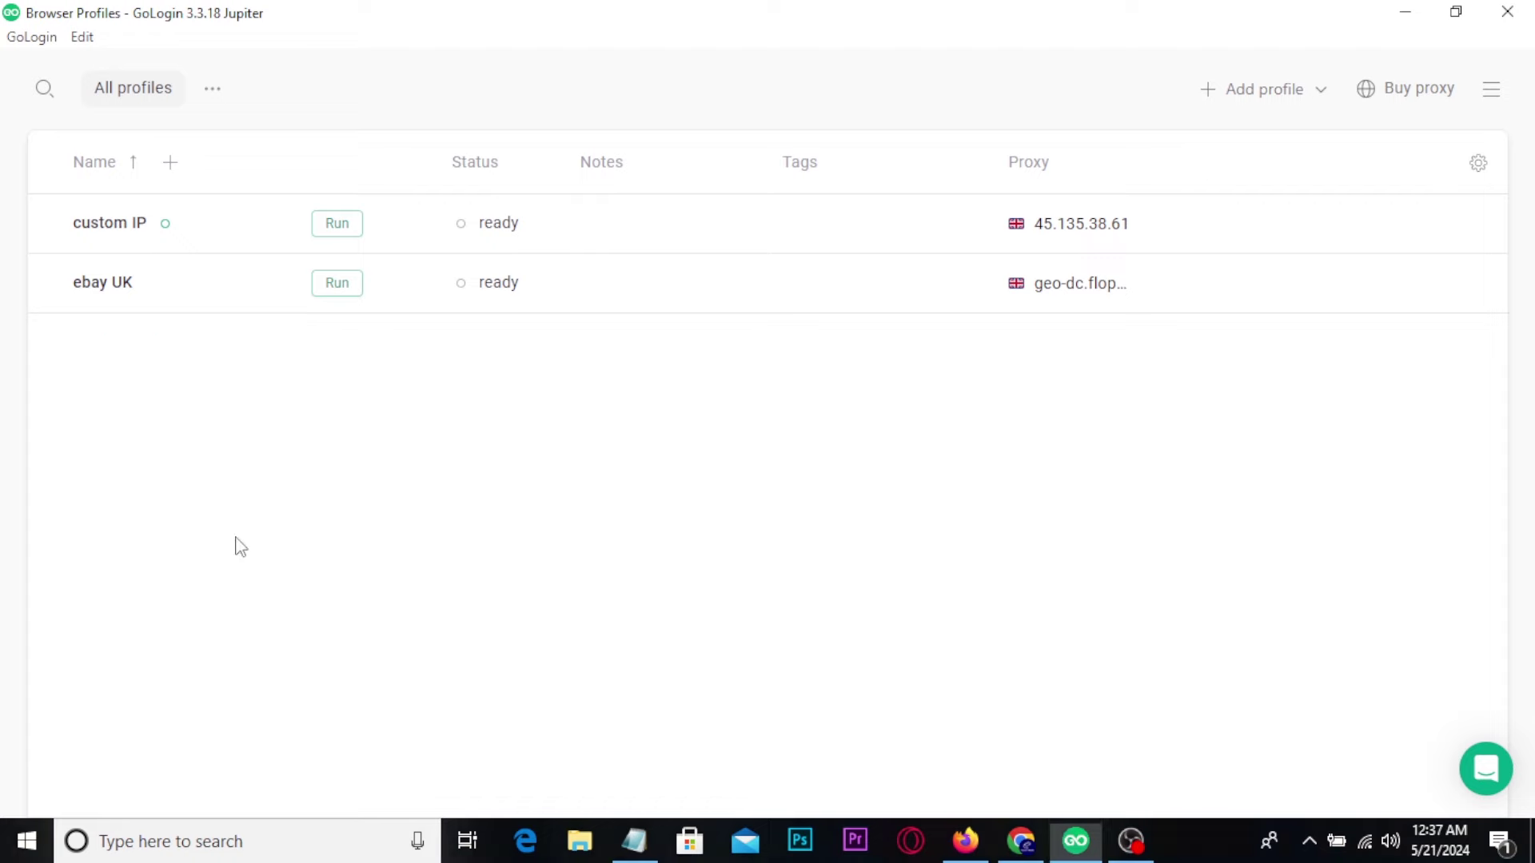
Switch to the GoLogin pricing page in Chrome and examine the Professional plan's price and browser profile allowance
left_click(1020, 838)
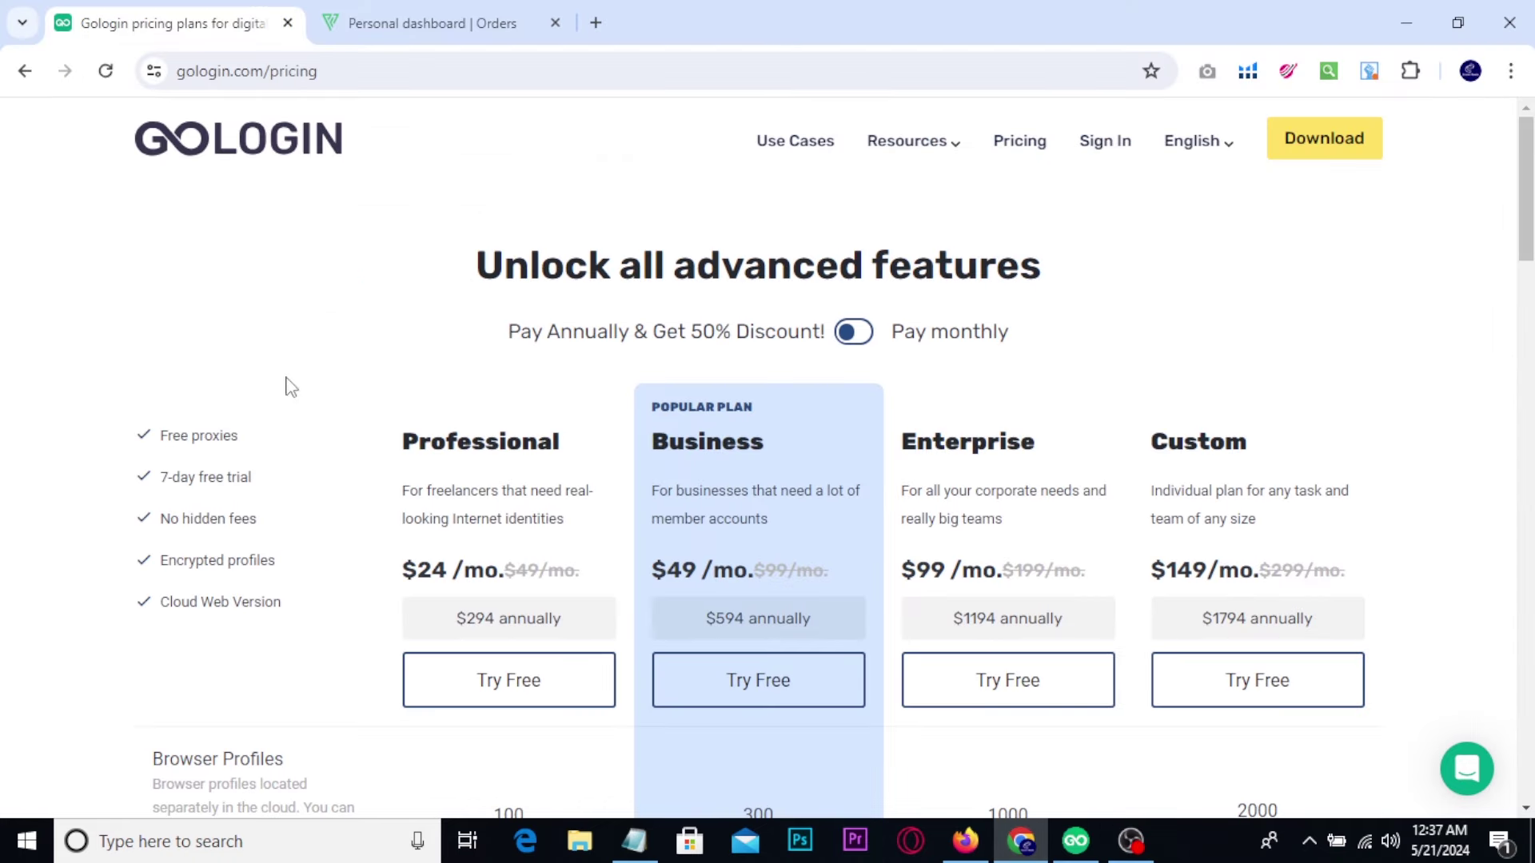
key("ctrl+2")
left_click_drag(975, 117, 1066, 171)
key("Escape")
scroll(640, 304, "down", 1)
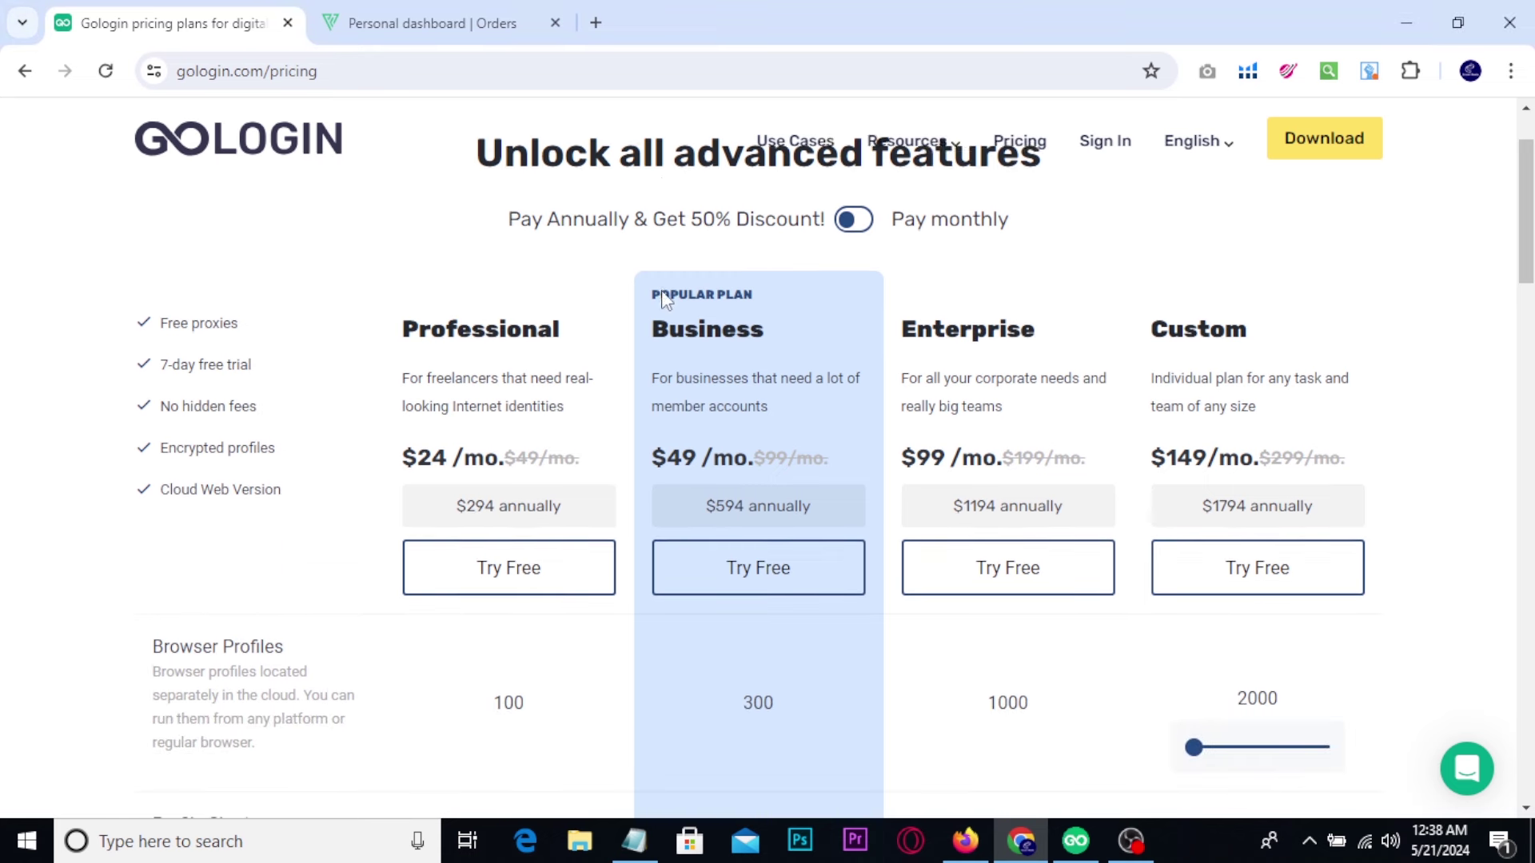
key("ctrl+2")
mouse_move(366, 294)
left_mouse_down()
mouse_move(566, 429)
mouse_move(608, 535)
left_mouse_up()
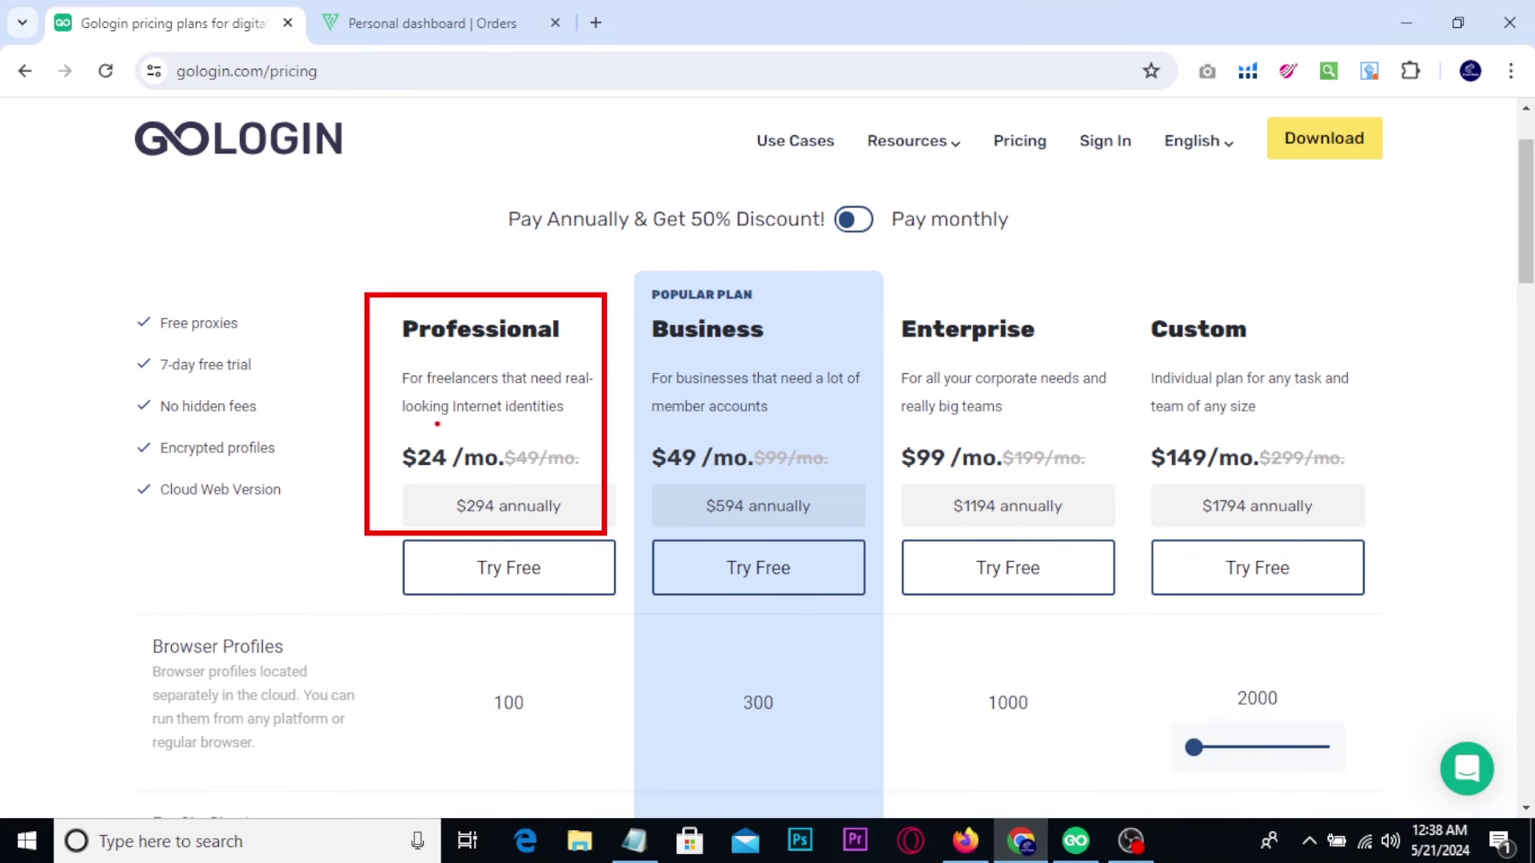
mouse_move(432, 426)
left_mouse_down()
mouse_move(442, 437)
mouse_move(471, 413)
left_mouse_up()
key("Escape")
scroll(470, 417, "down", 3)
key("ctrl+2")
mouse_move(460, 437)
left_mouse_down()
mouse_move(537, 534)
mouse_move(592, 465)
left_mouse_up()
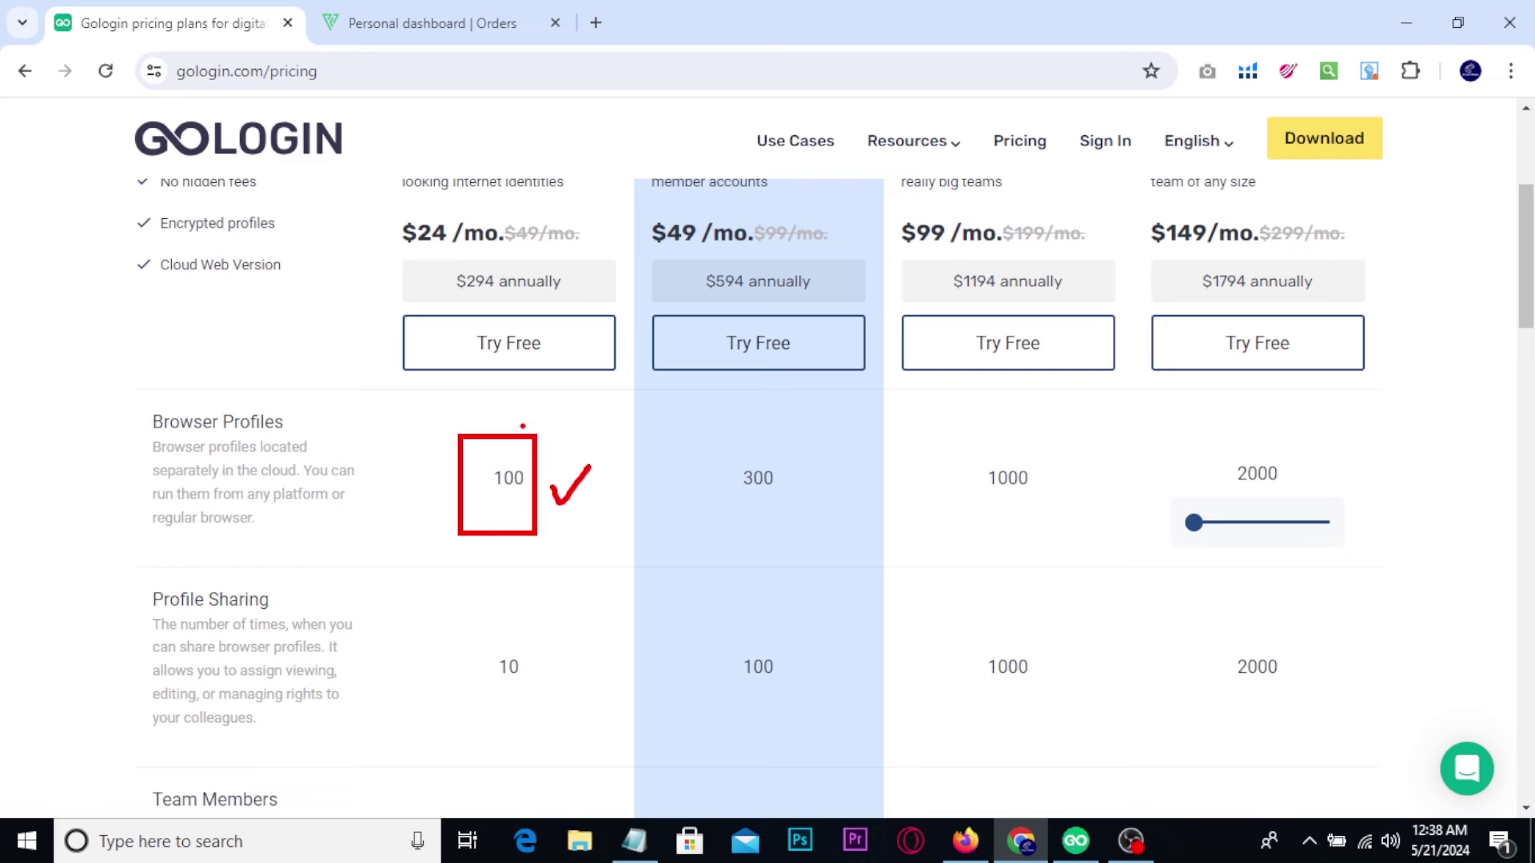
key("Escape")
scroll(523, 431, "up", 3)
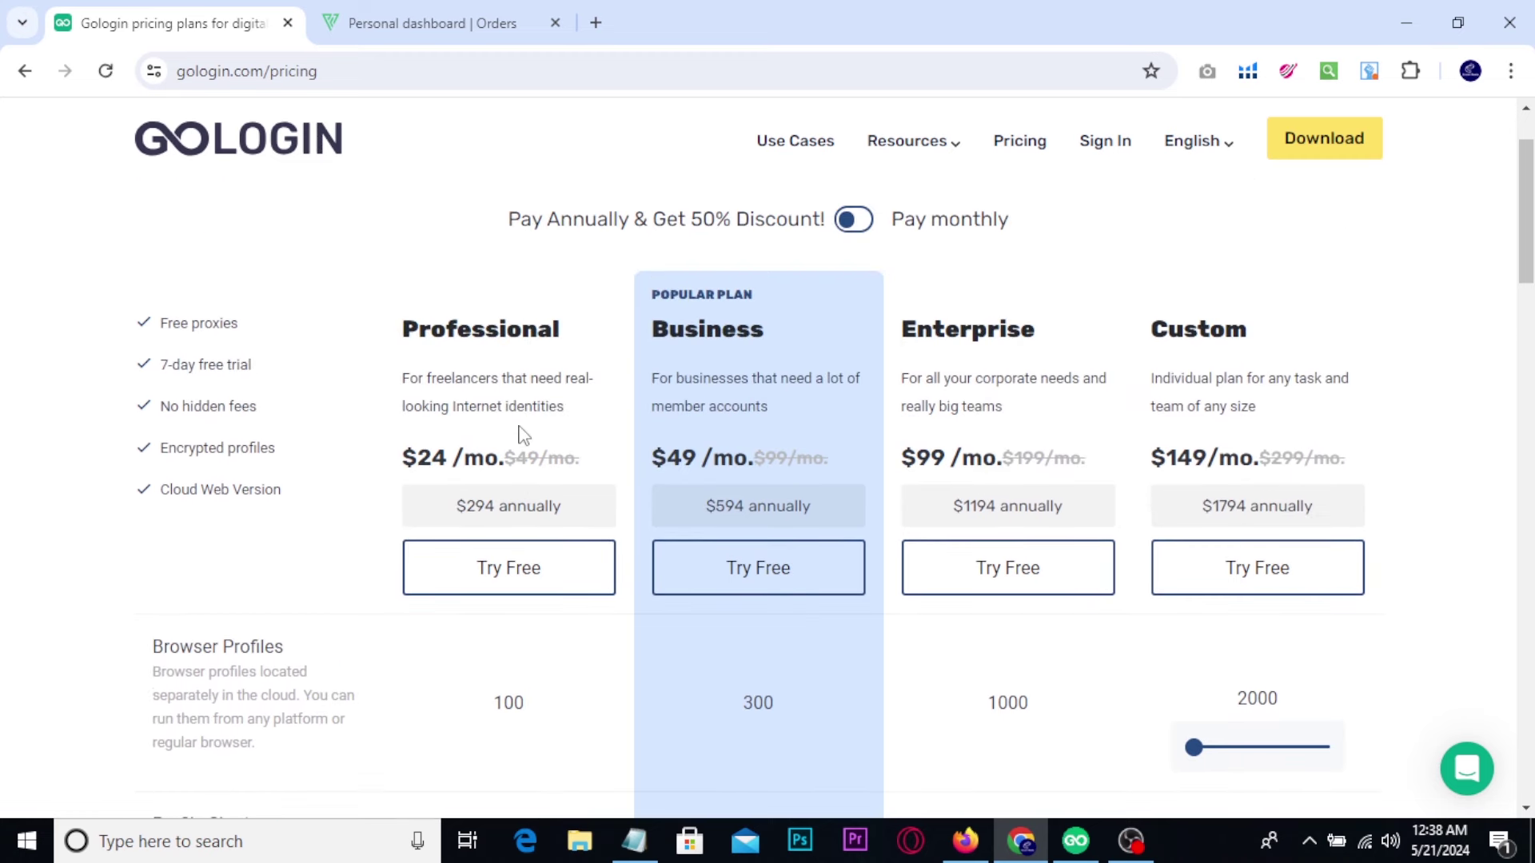
Examine the Business plan's price and compare its browser profile allowance with the Professional plan
key("ctrl+2")
mouse_move(620, 264)
left_mouse_down()
mouse_move(838, 507)
mouse_move(893, 621)
left_mouse_up()
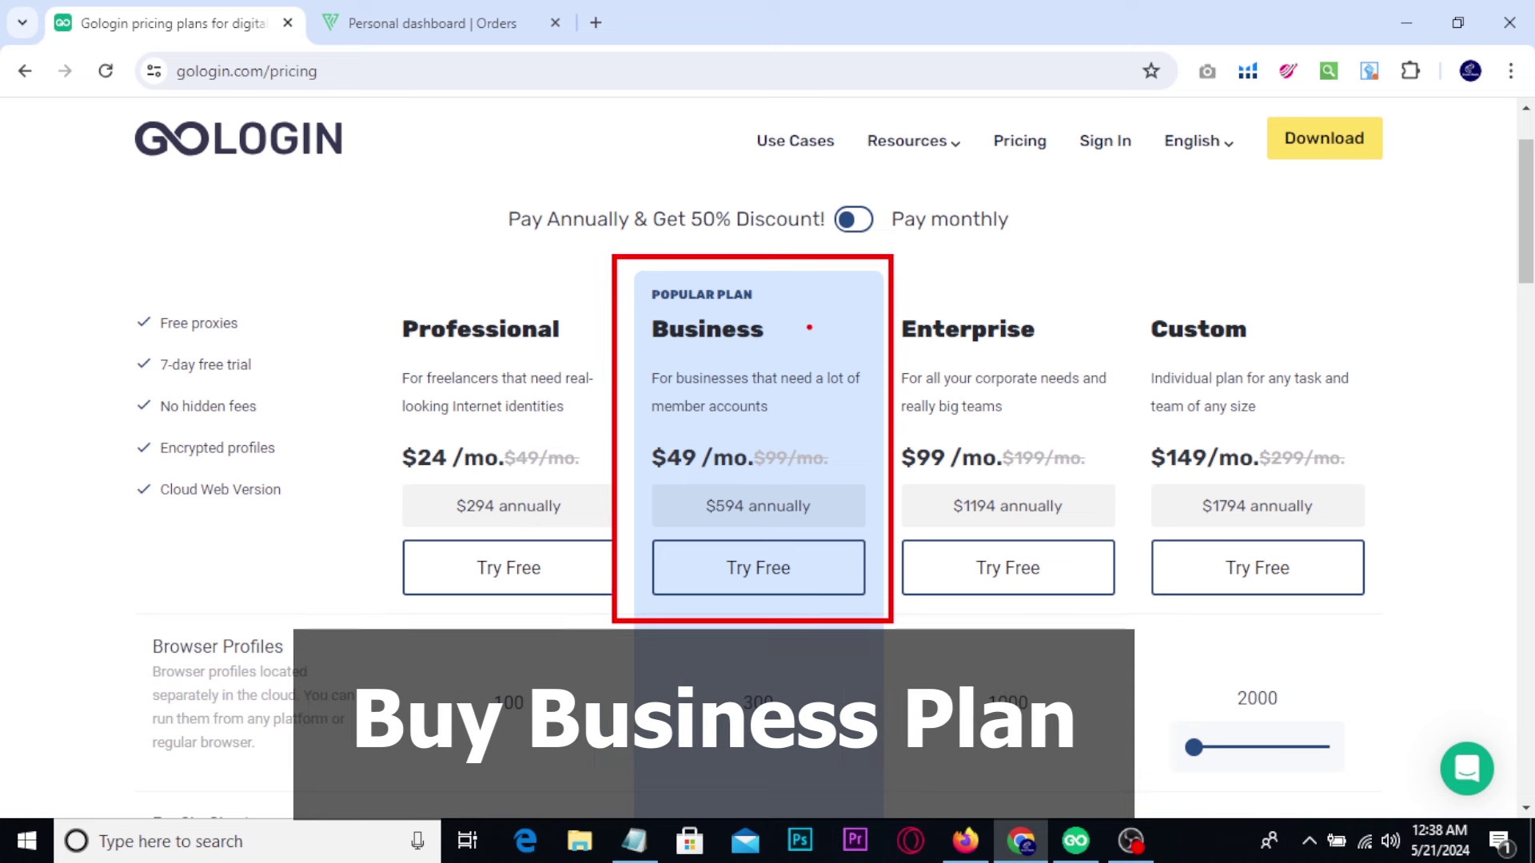
left_click_drag(807, 323, 847, 308)
mouse_move(688, 664)
left_mouse_down()
mouse_move(823, 635)
mouse_move(847, 742)
mouse_move(709, 726)
mouse_move(700, 670)
left_mouse_up()
left_click_drag(586, 694, 681, 646)
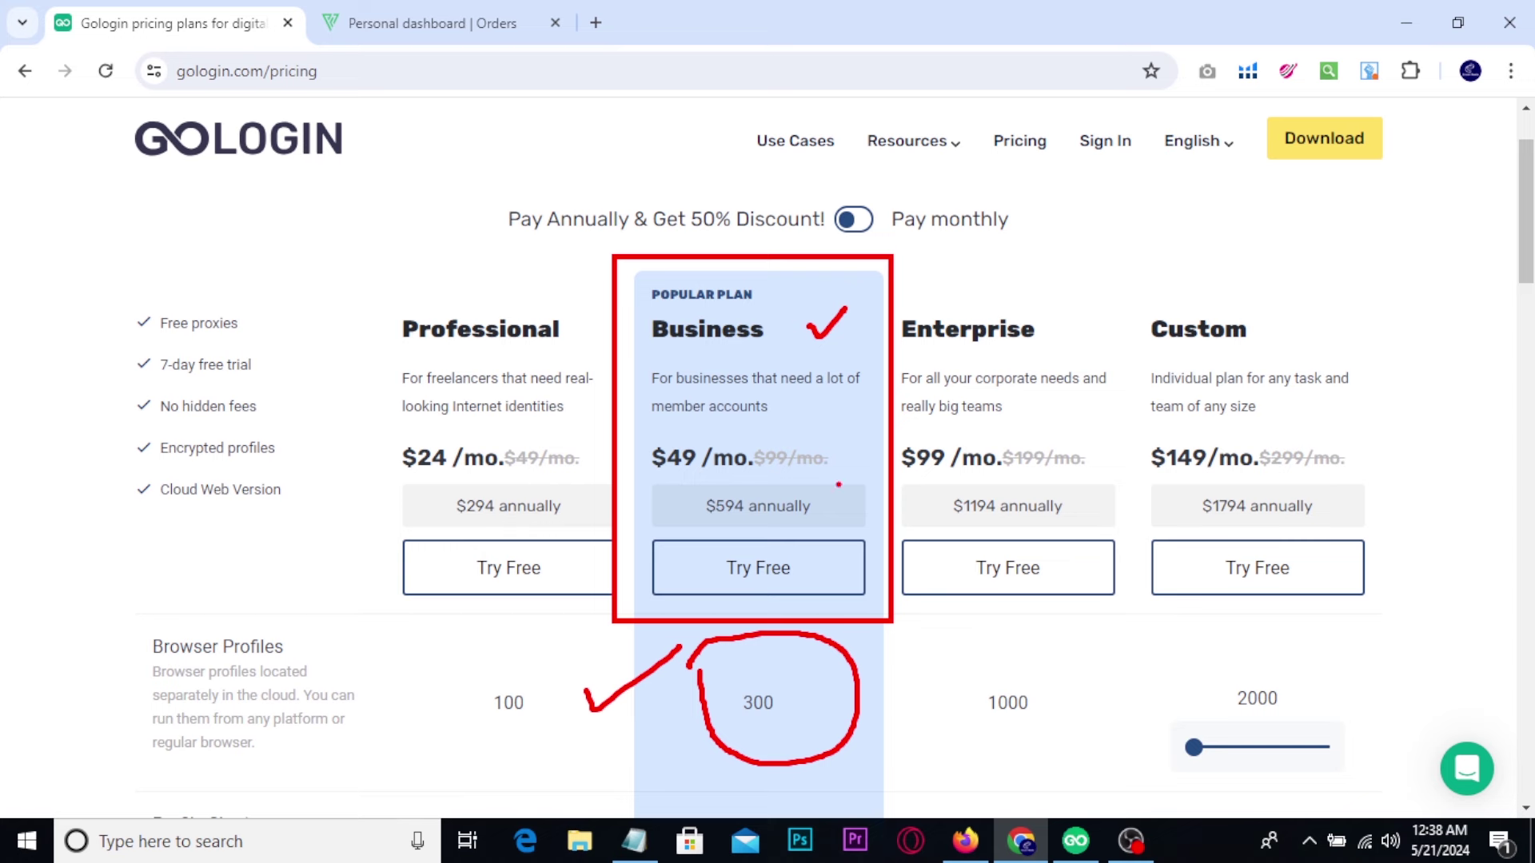
key("Escape")
Examine the Enterprise plan's price and its profile sharing allowance
scroll(836, 490, "up", 2)
mouse_move(886, 409)
left_mouse_down()
mouse_move(1068, 613)
mouse_move(1118, 578)
left_mouse_up()
key("Escape")
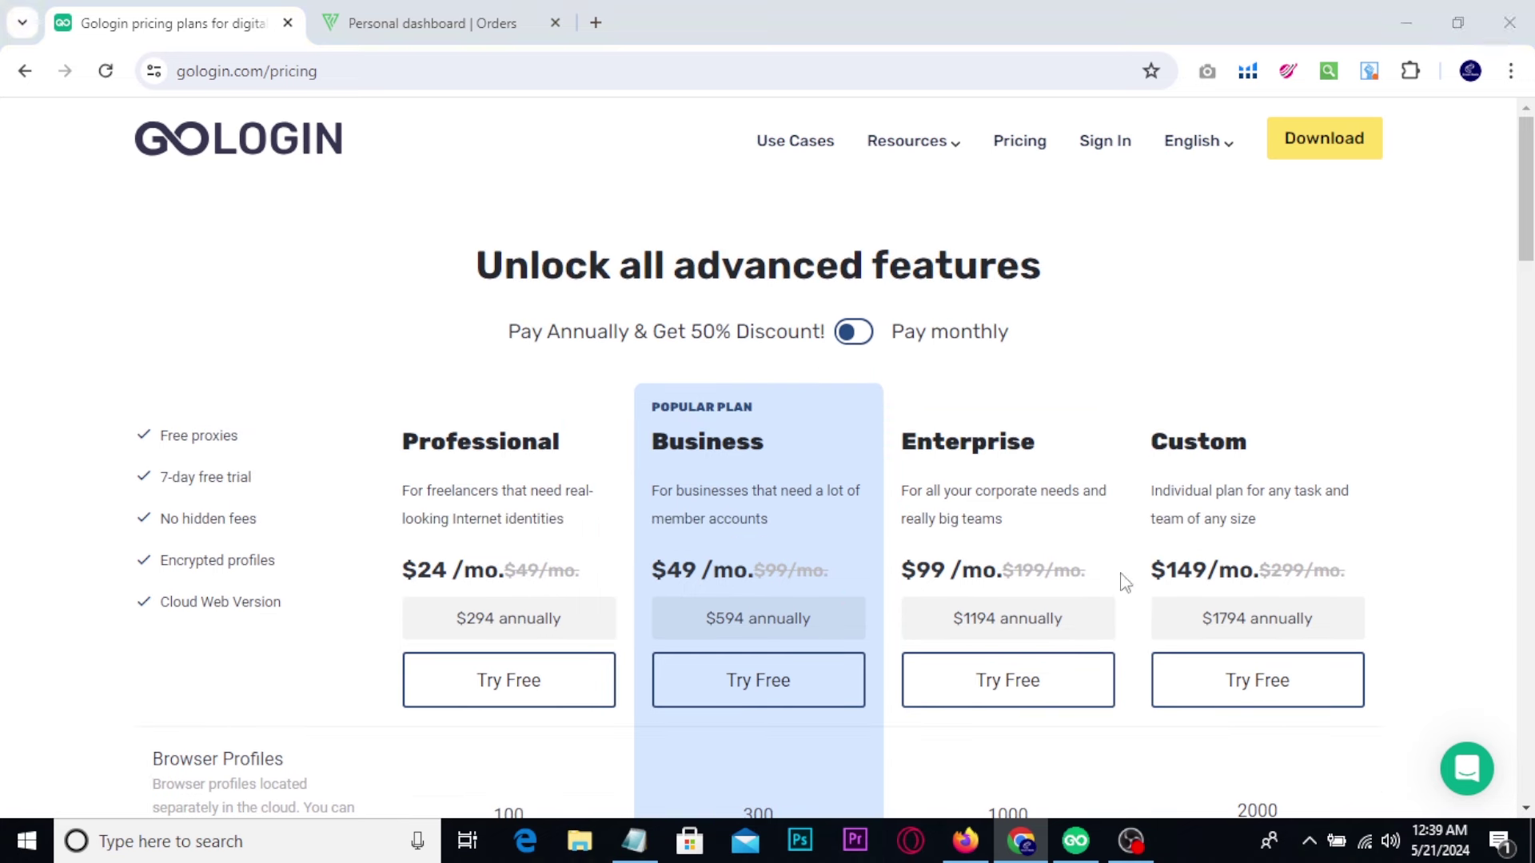
scroll(1072, 566, "down", 5)
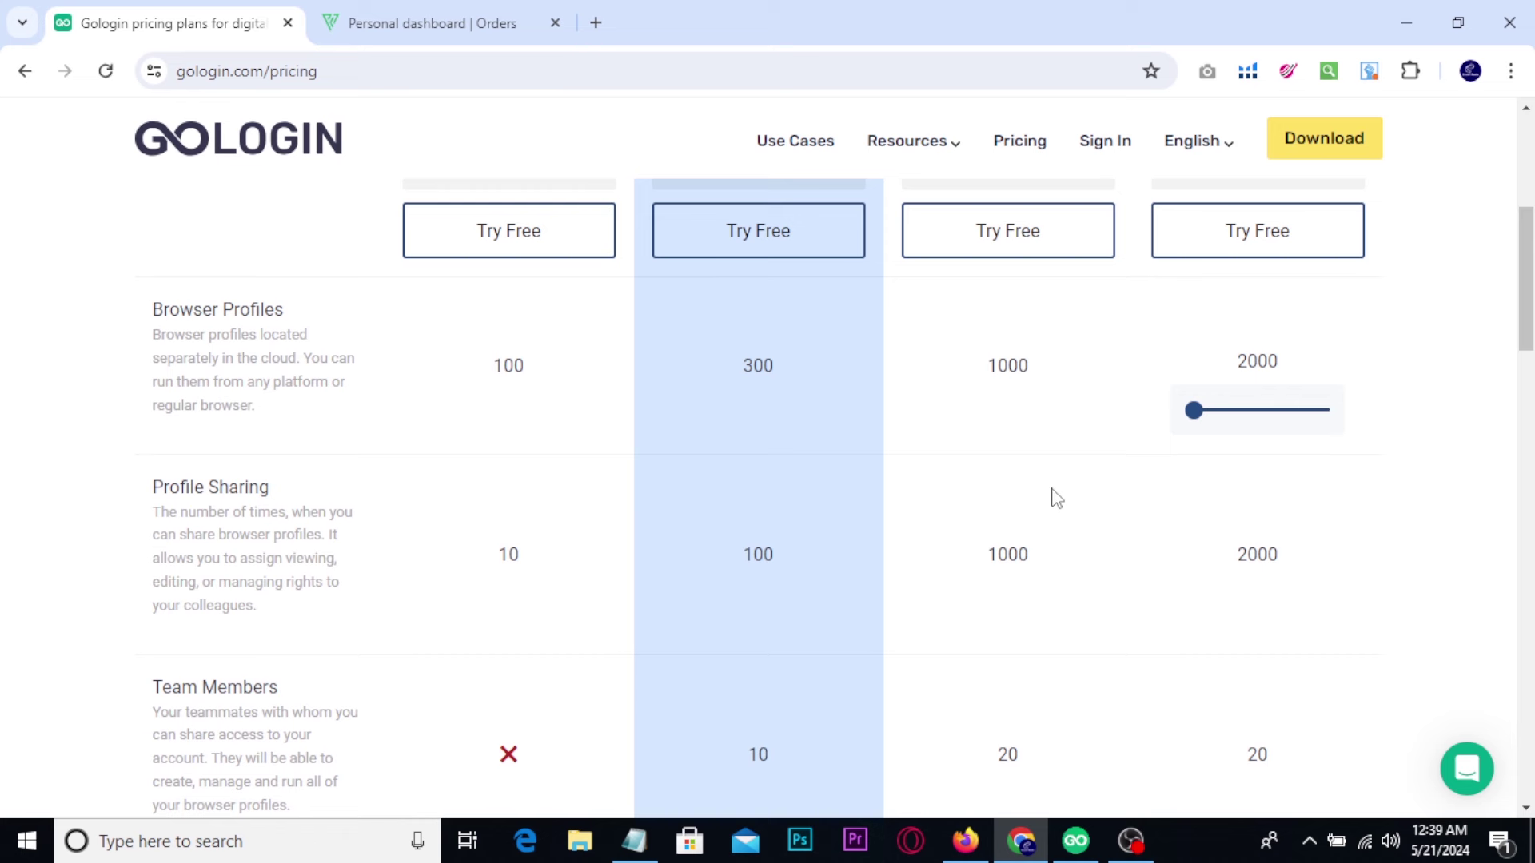
key("ctrl+2")
left_click_drag(936, 481, 1078, 612)
left_click_drag(1079, 559, 1116, 534)
key("Escape")
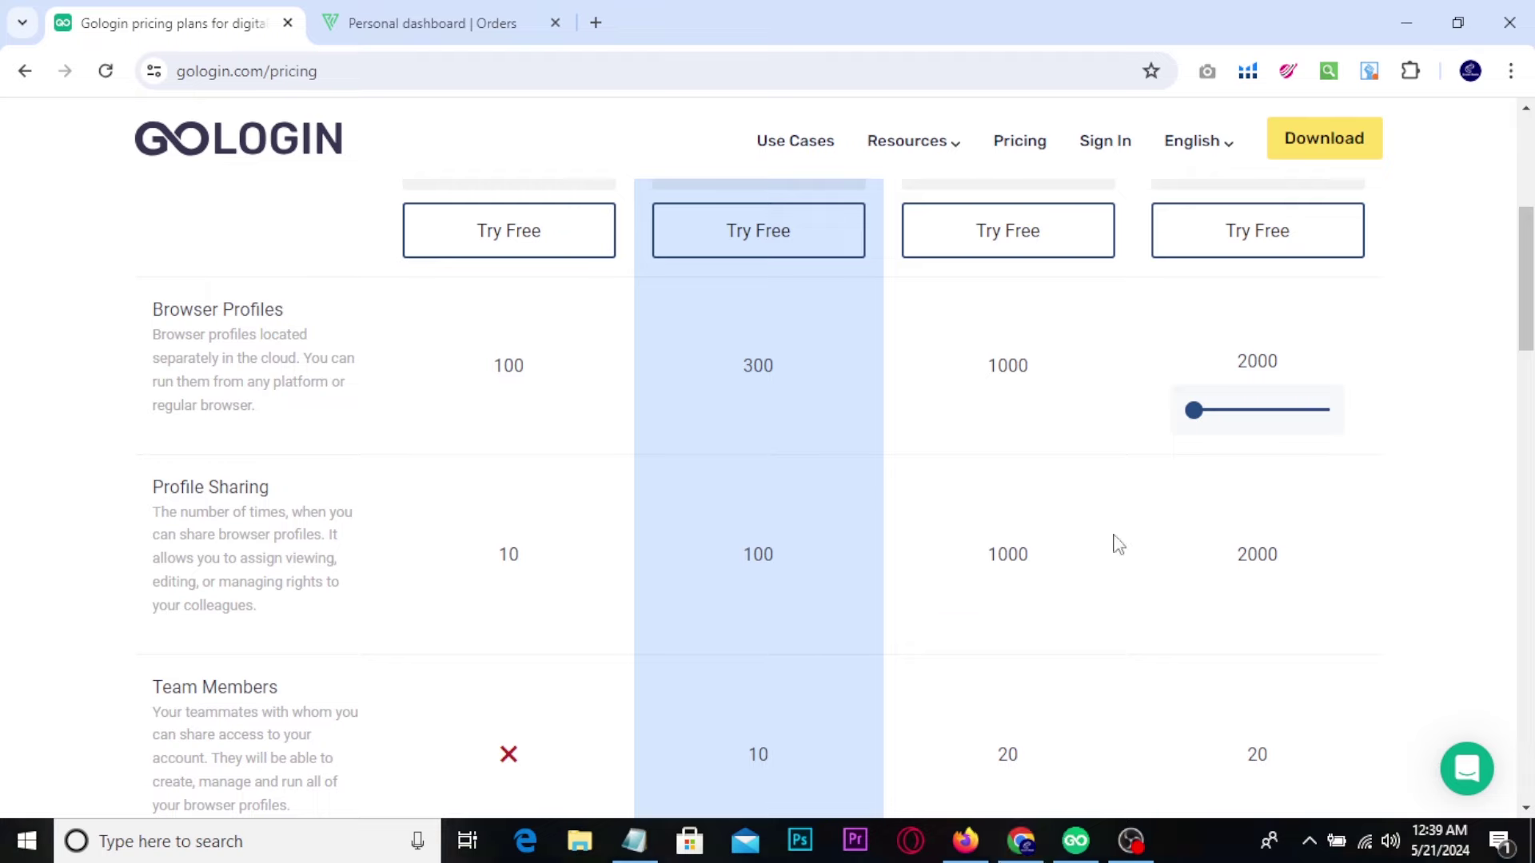
Find the WhatsApp, Messenger and Support contact options in the pricing page's footer
scroll(788, 367, "down", 15)
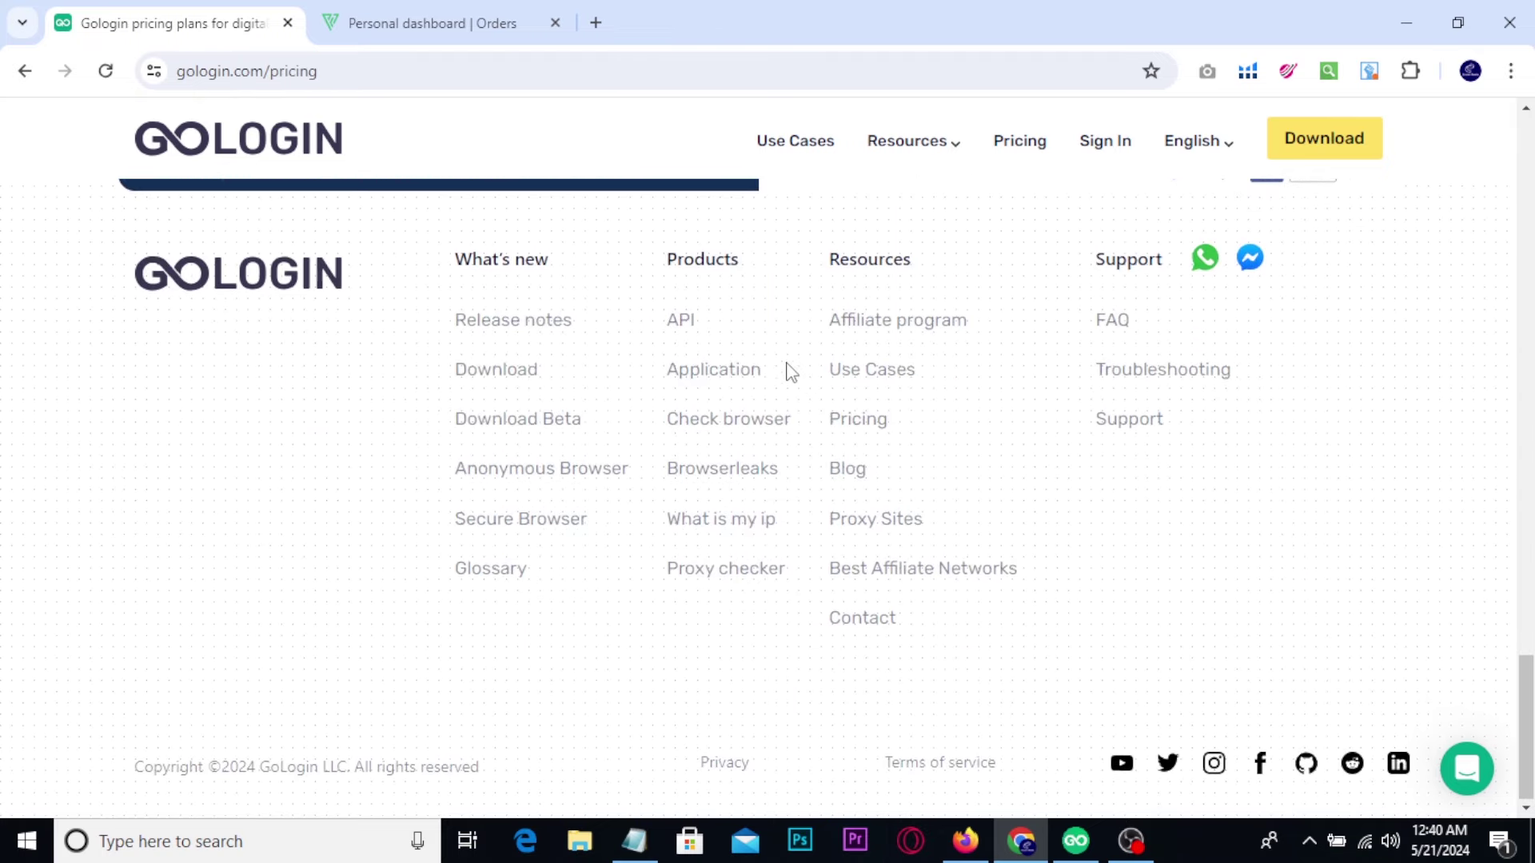
key("ctrl+2")
left_click_drag(1084, 210, 1331, 313)
mouse_move(1159, 394)
left_mouse_down()
mouse_move(1190, 295)
mouse_move(1205, 303)
left_mouse_up()
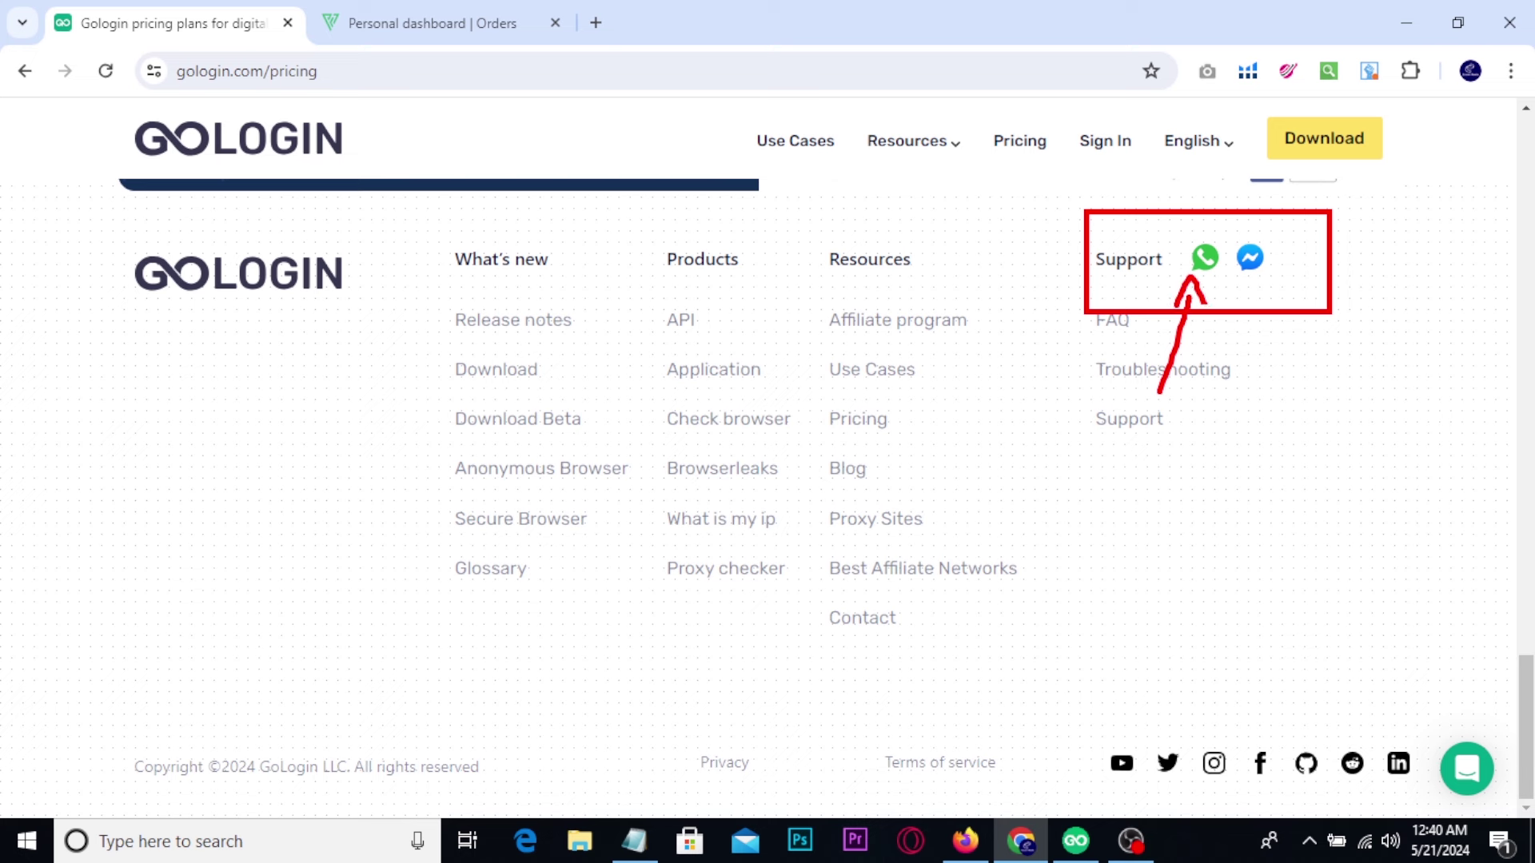
mouse_move(1261, 396)
left_mouse_down()
mouse_move(1263, 282)
mouse_move(1291, 324)
left_mouse_up()
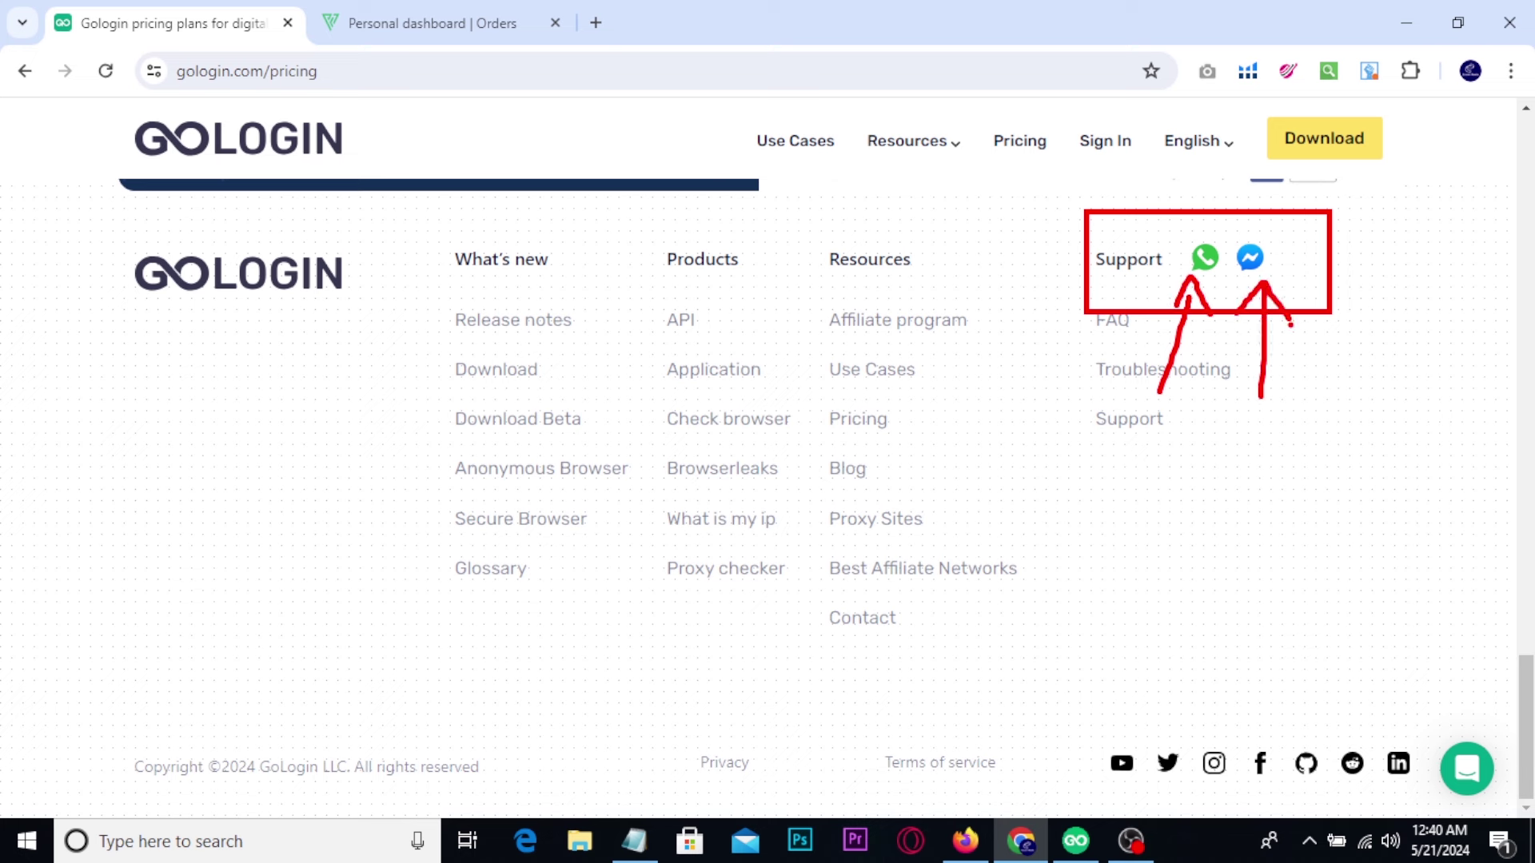
left_click_drag(1065, 398, 1197, 441)
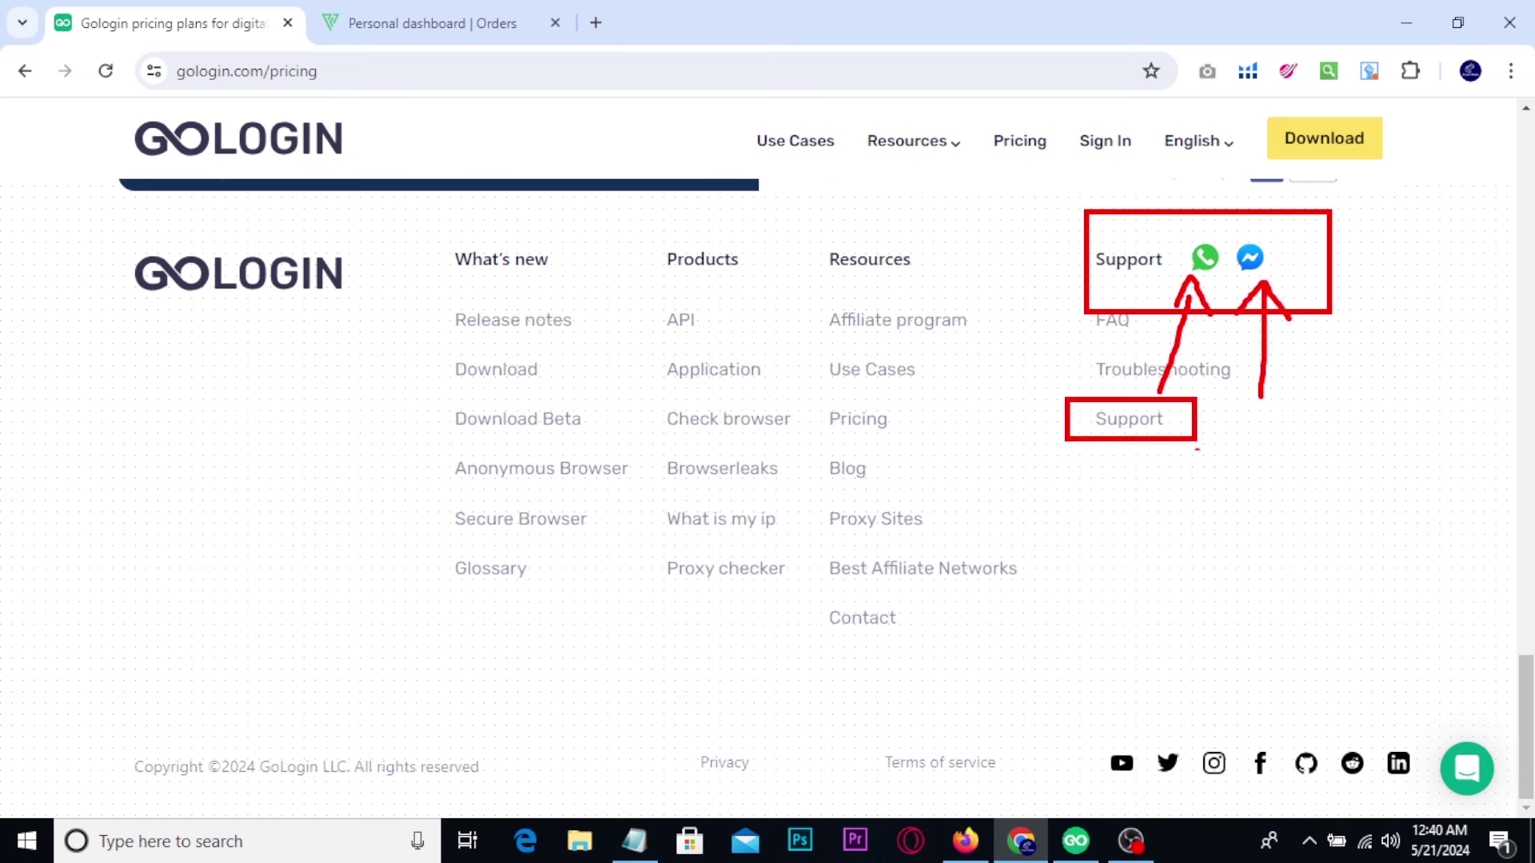
left_click_drag(1089, 531, 1169, 467)
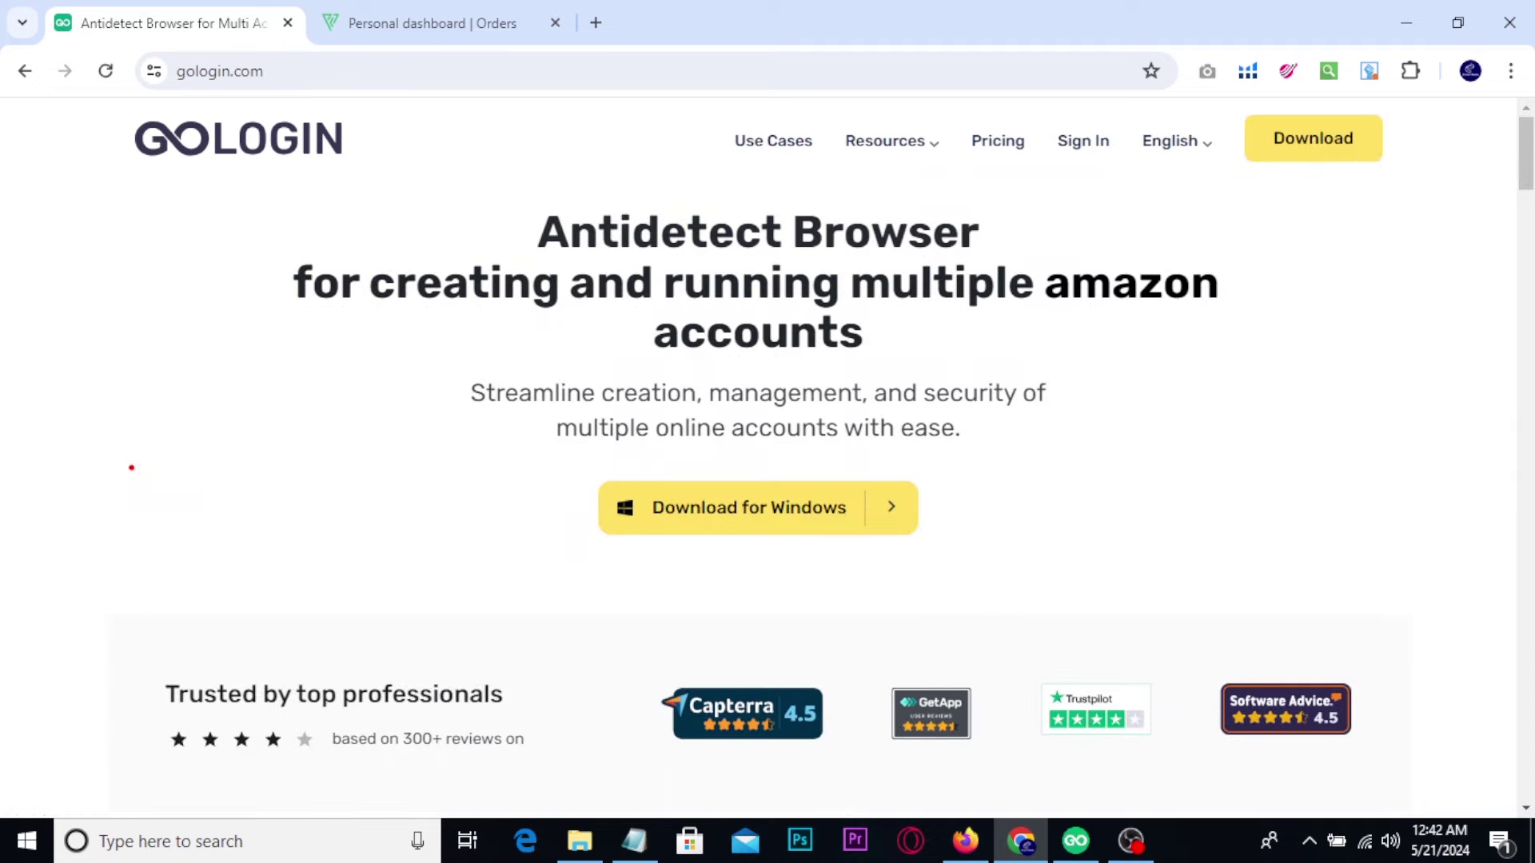
Look at the GoLogin home page, then switch to the YouTube video in Firefox and read its GoLogin and proxy discount details
mouse_move(103, 98)
left_mouse_down()
mouse_move(305, 196)
mouse_move(380, 211)
mouse_move(505, 143)
left_mouse_up()
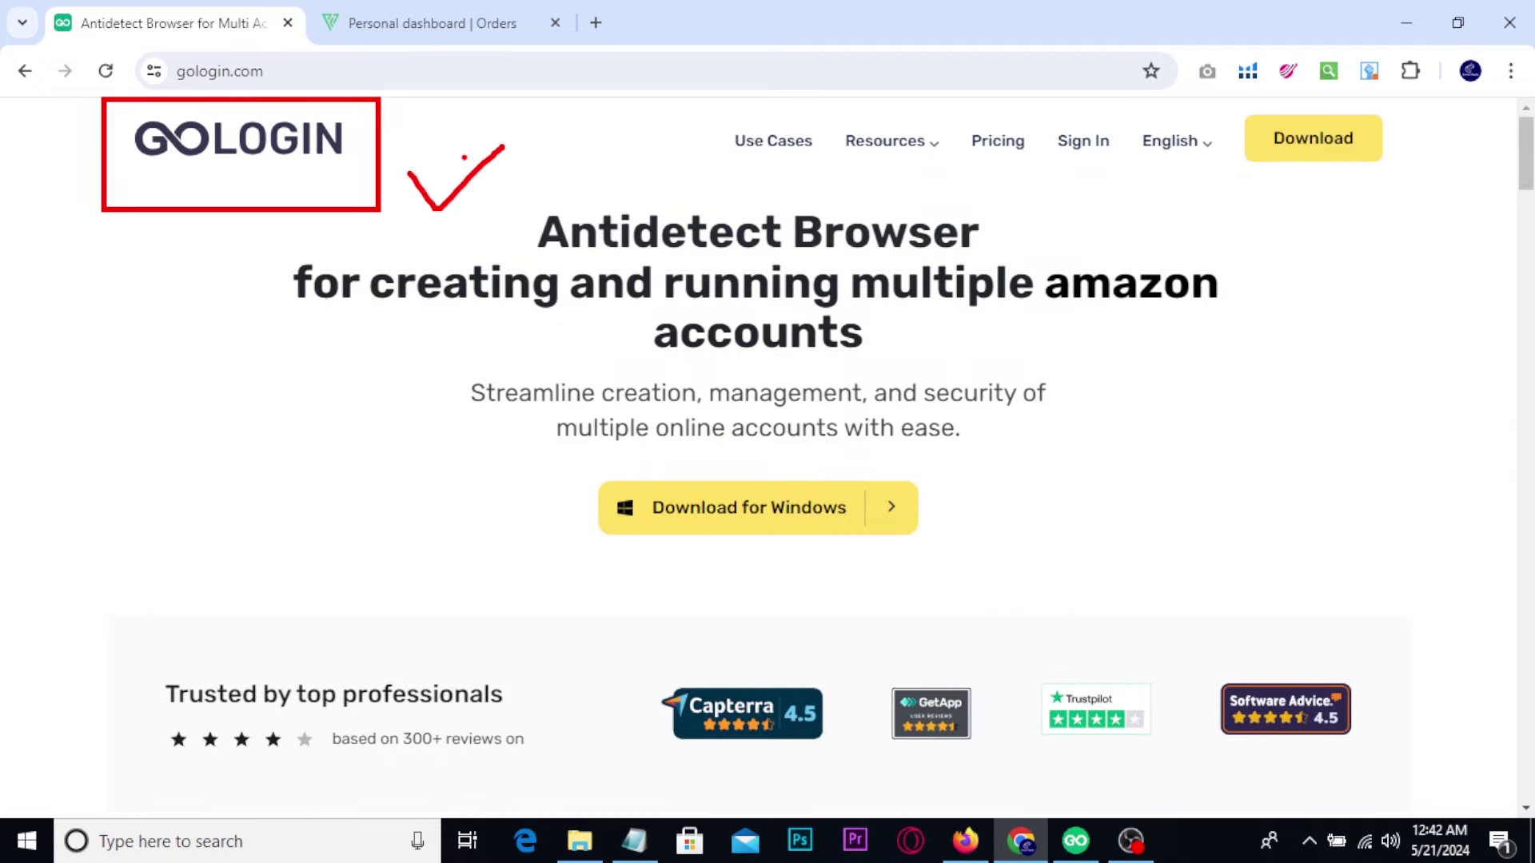
left_click(965, 841)
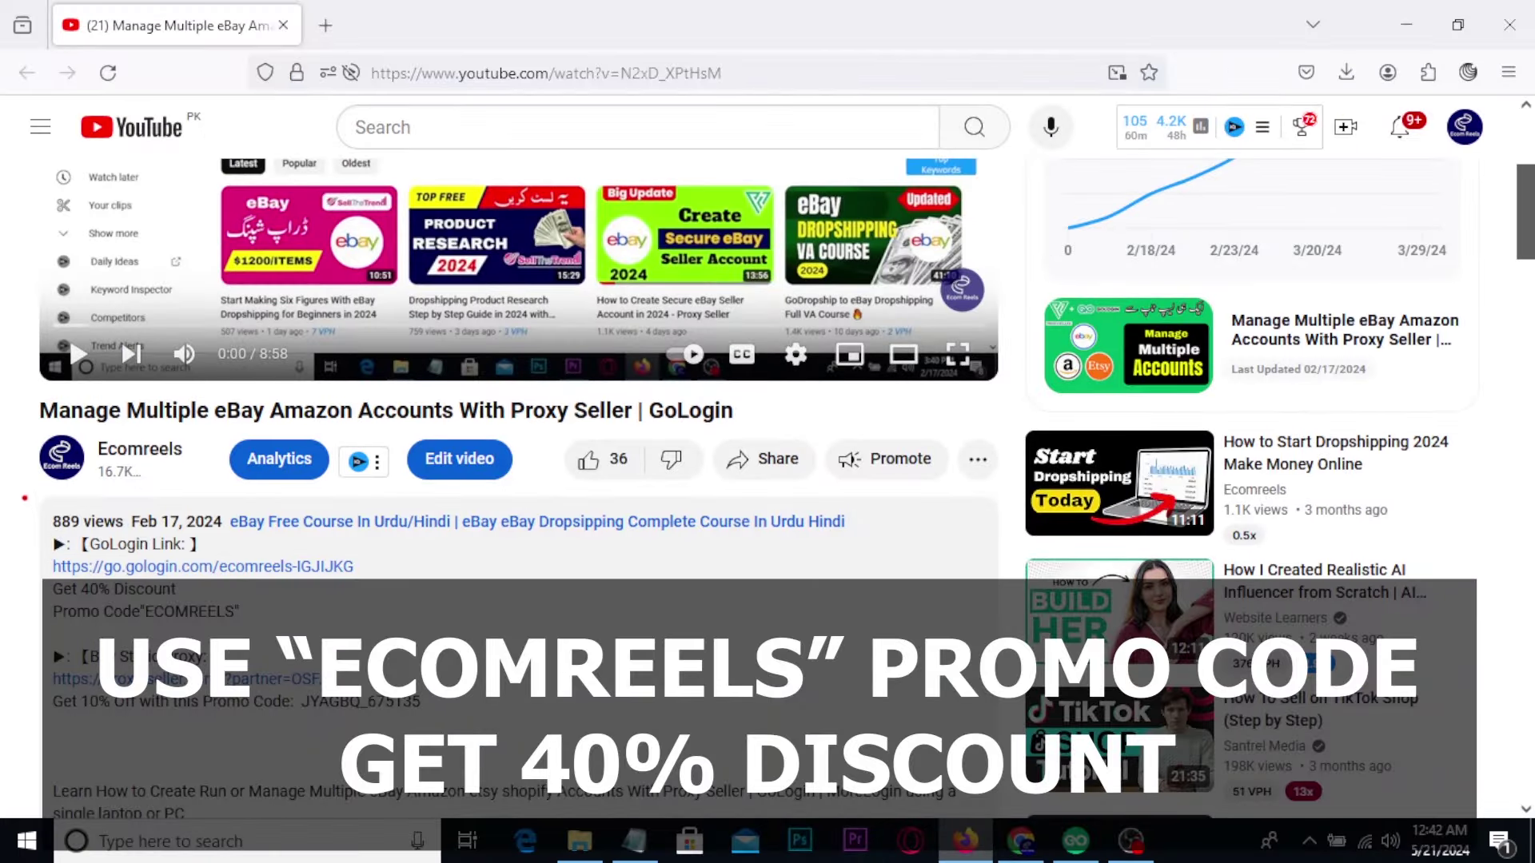
mouse_move(25, 498)
left_mouse_down()
mouse_move(285, 657)
mouse_move(413, 765)
left_mouse_up()
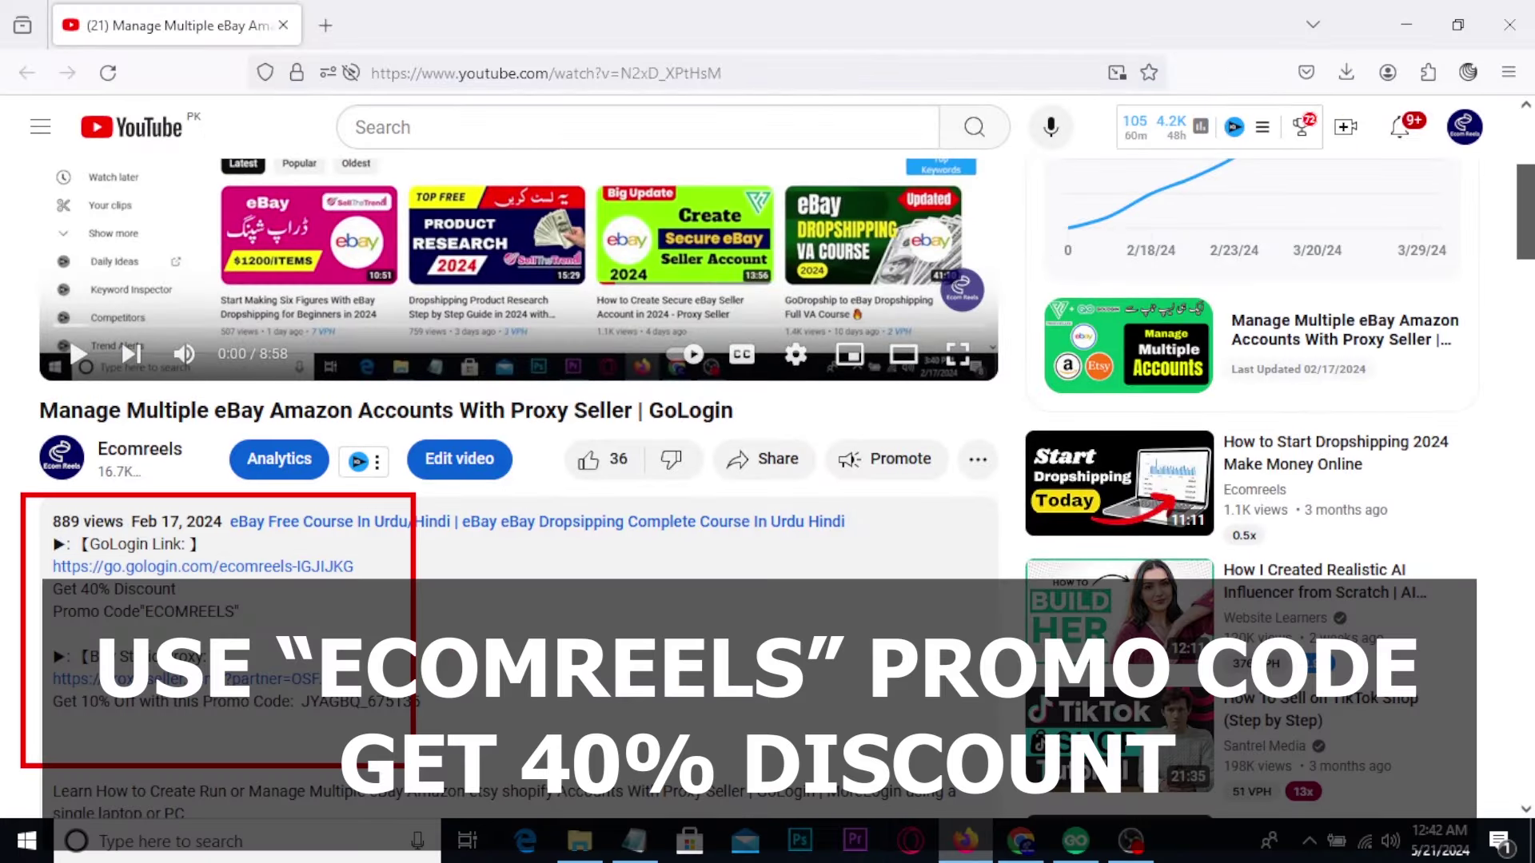
left_click_drag(475, 674, 577, 618)
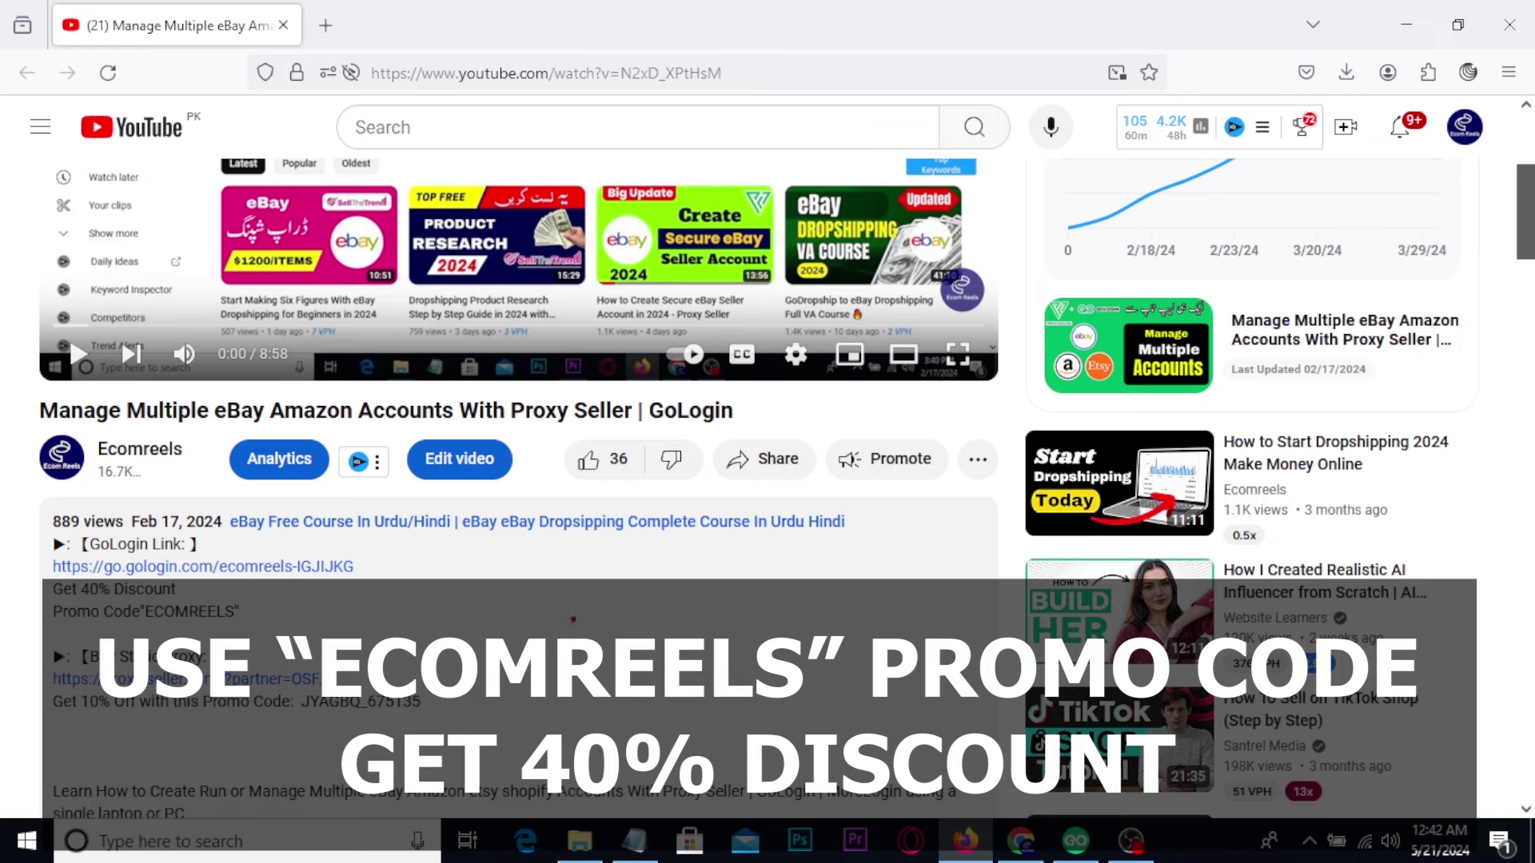
left_click_drag(30, 419, 206, 503)
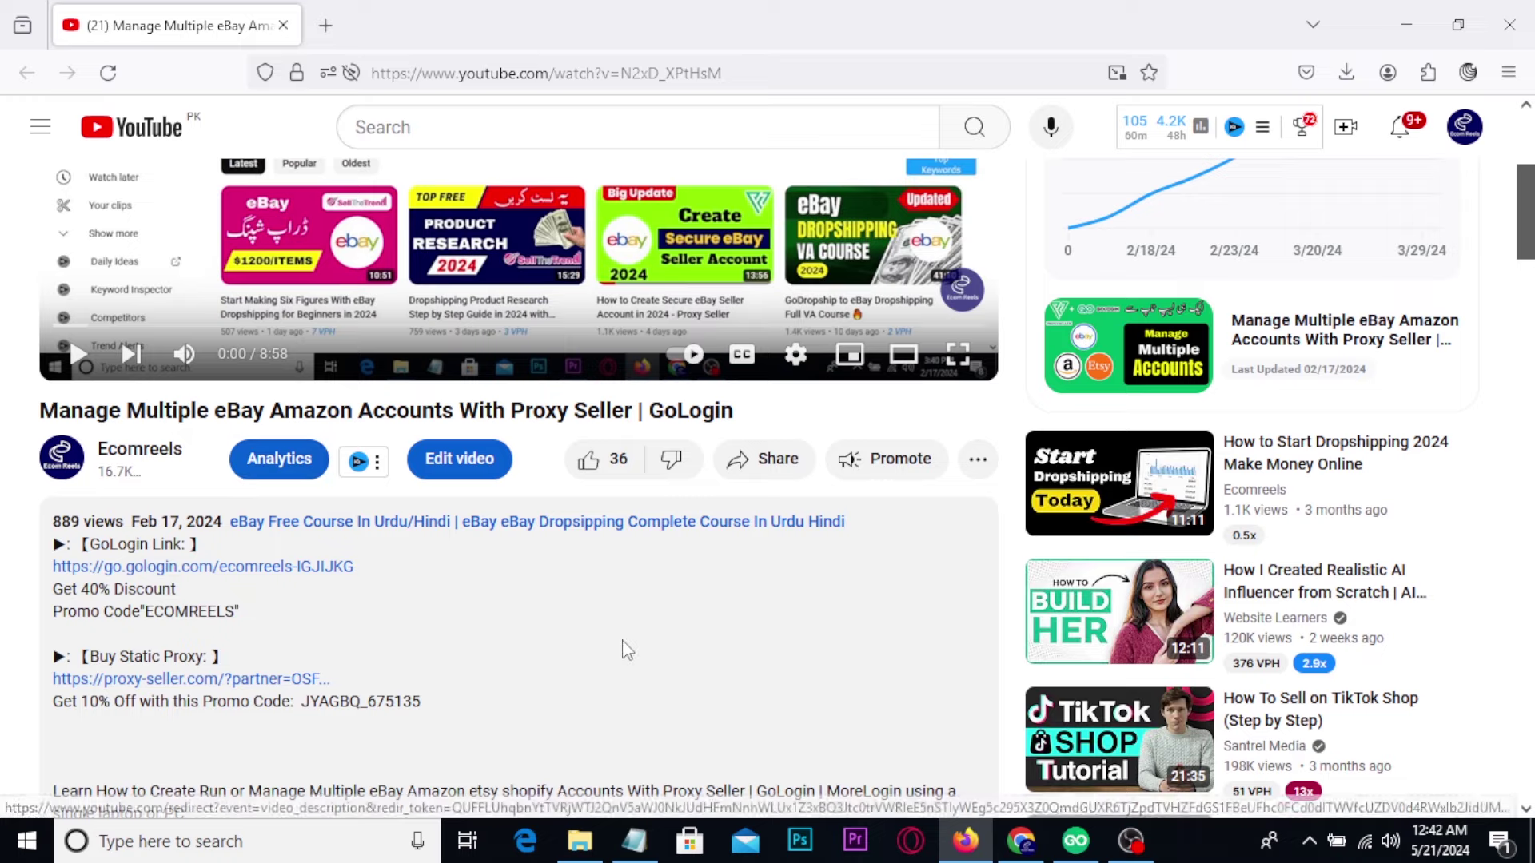
scroll(608, 624, "down", 2)
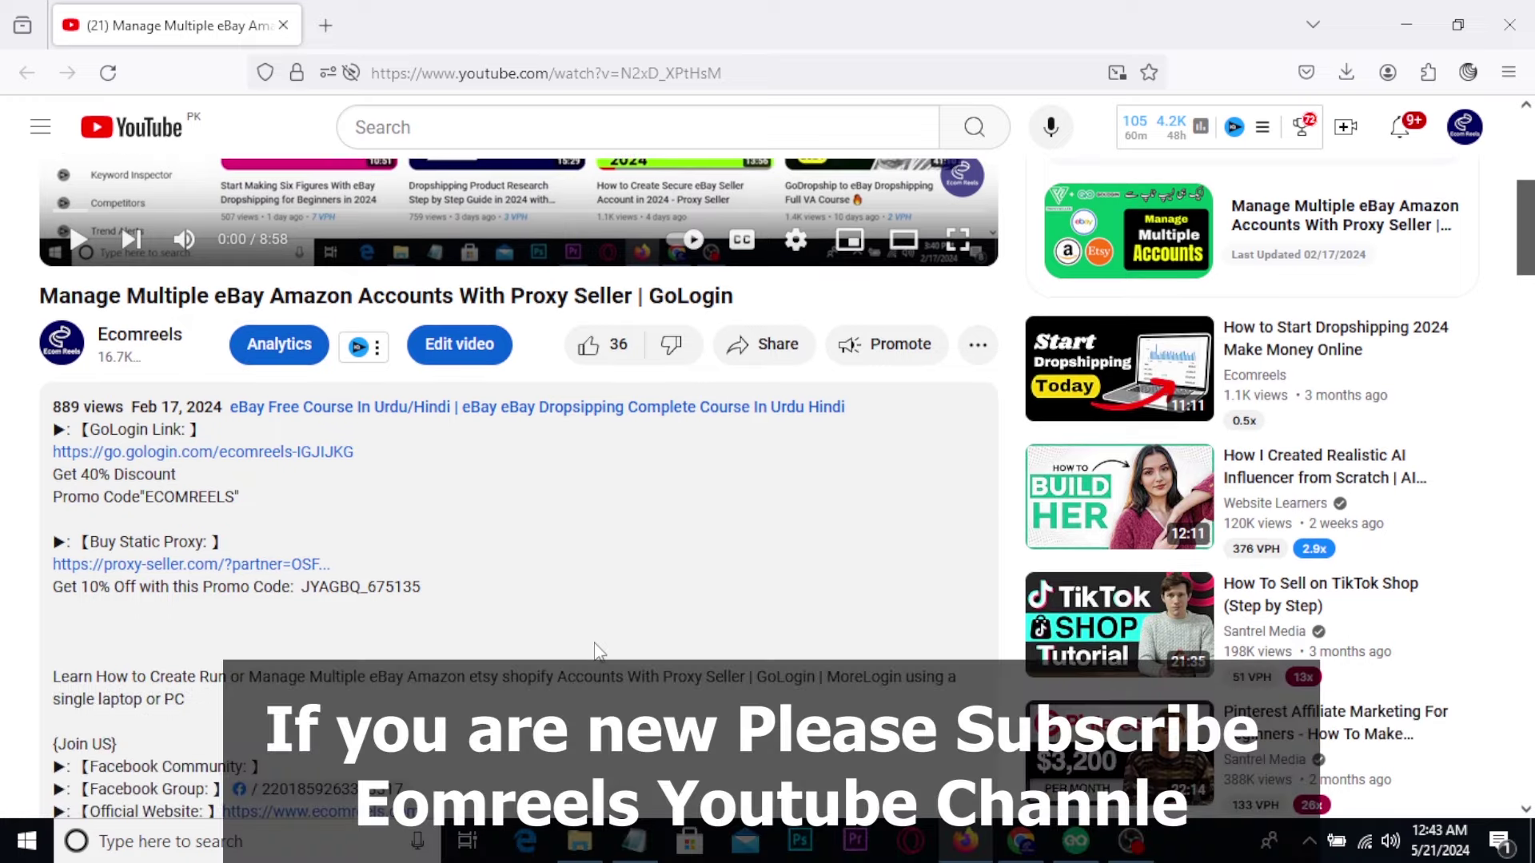